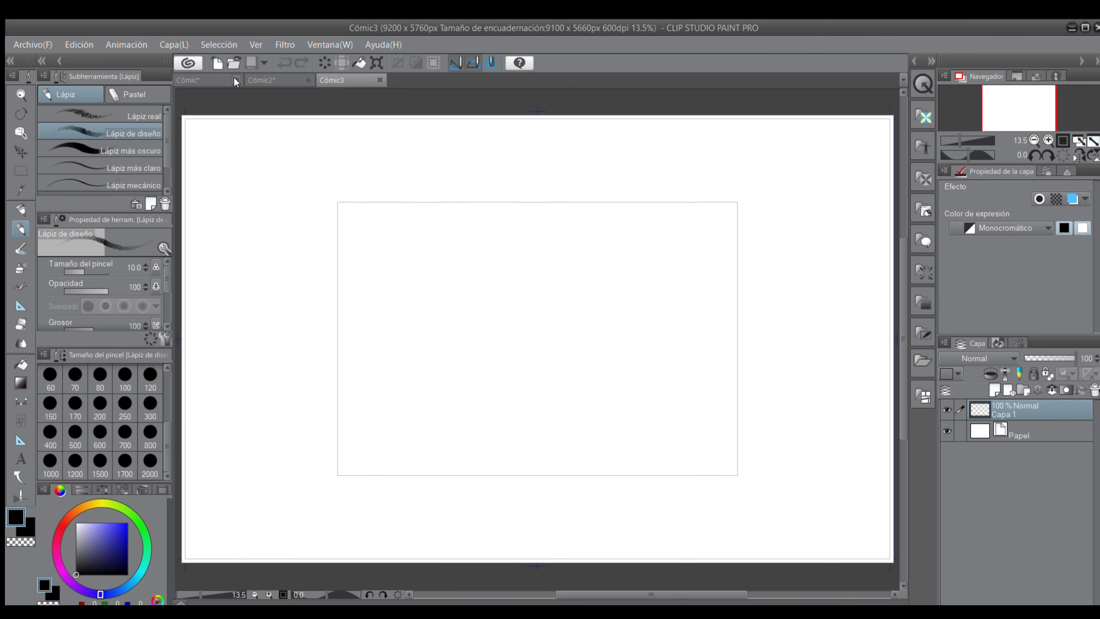
Step: Close the Cómic and Cómic2 documents, leaving only Cómic3 open
left_click(234, 79)
left_click(553, 242)
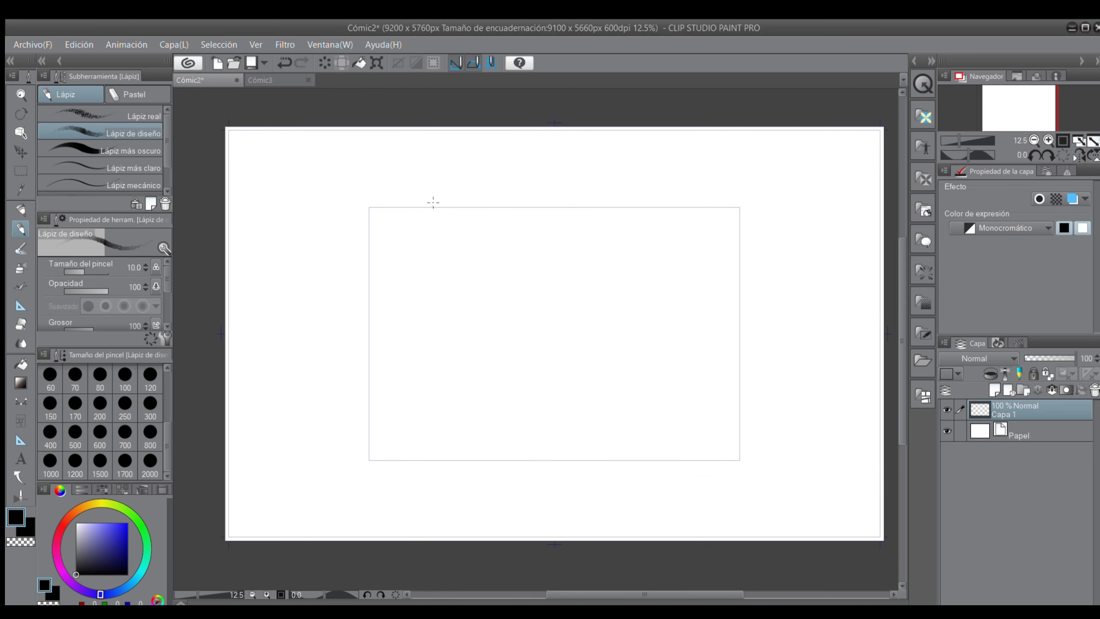
left_click(236, 81)
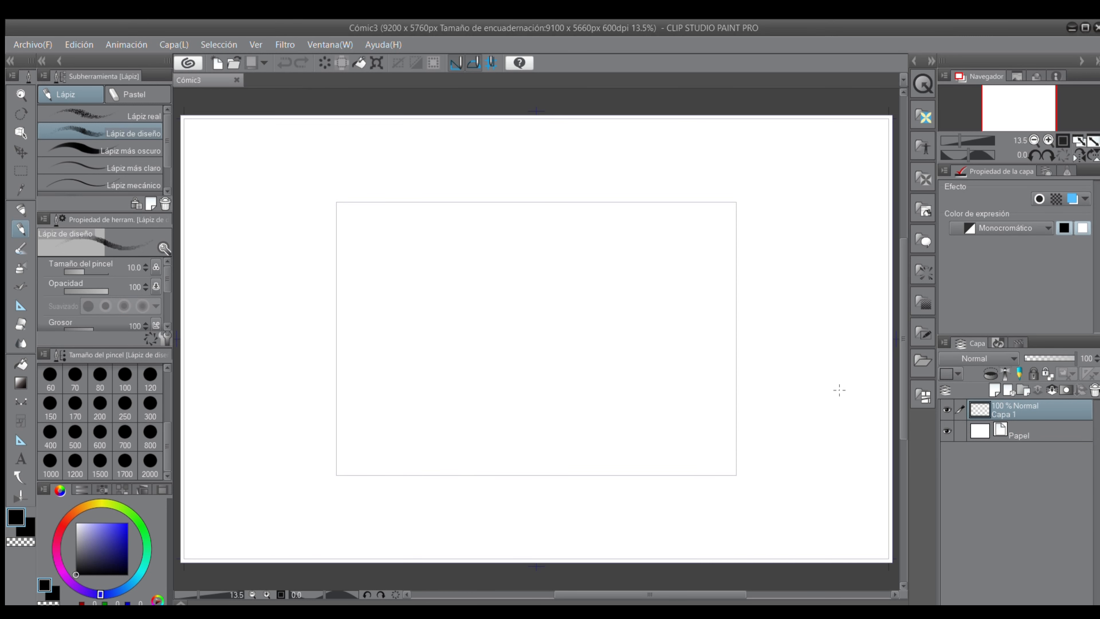
Step: Compare the Papel and Capa 1 layers by selecting each one, and toggle the paper layer's visibility off and on
left_click(1024, 427)
left_click(1034, 406)
left_click(1029, 426)
left_click(1031, 406)
left_click(1015, 428)
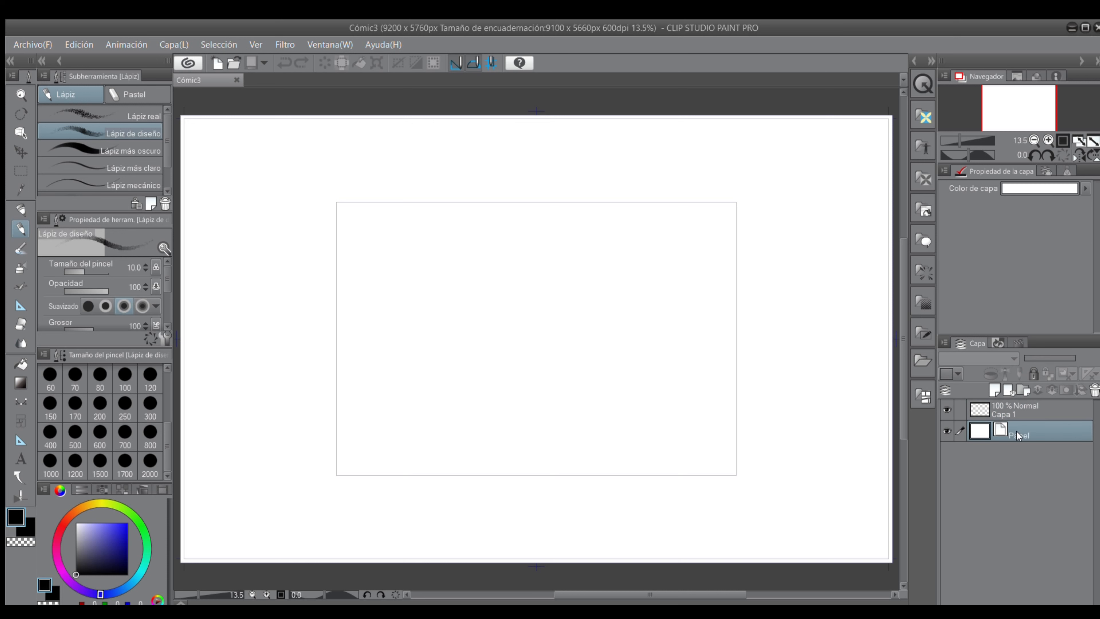
left_click(942, 427)
left_click(943, 428)
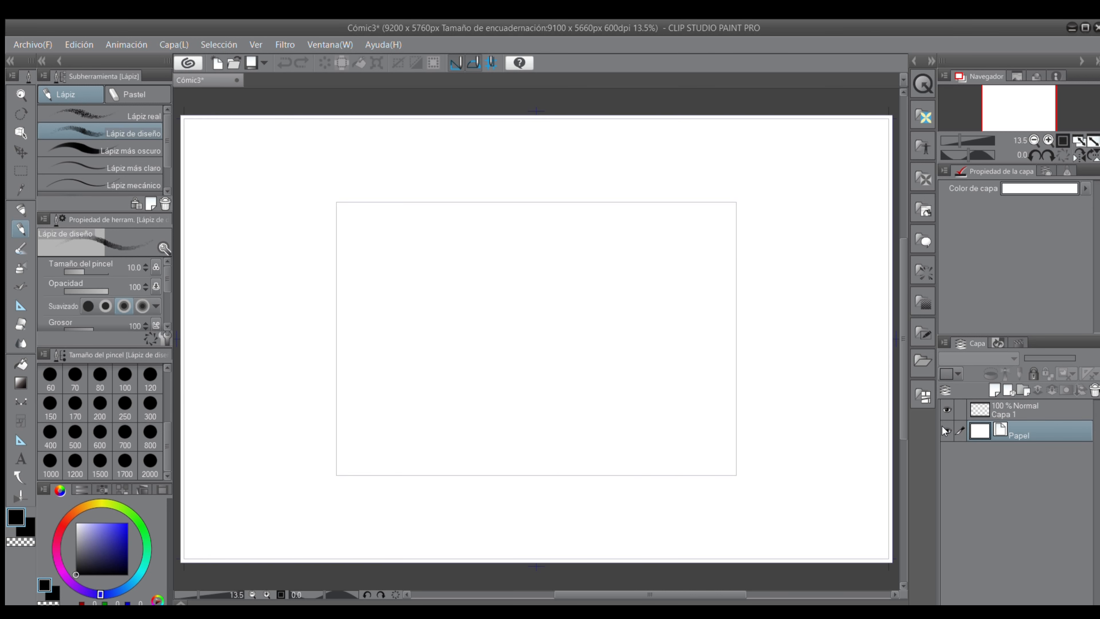
Step: Add a new layer above Capa 1 and delete it again
left_click(1024, 405)
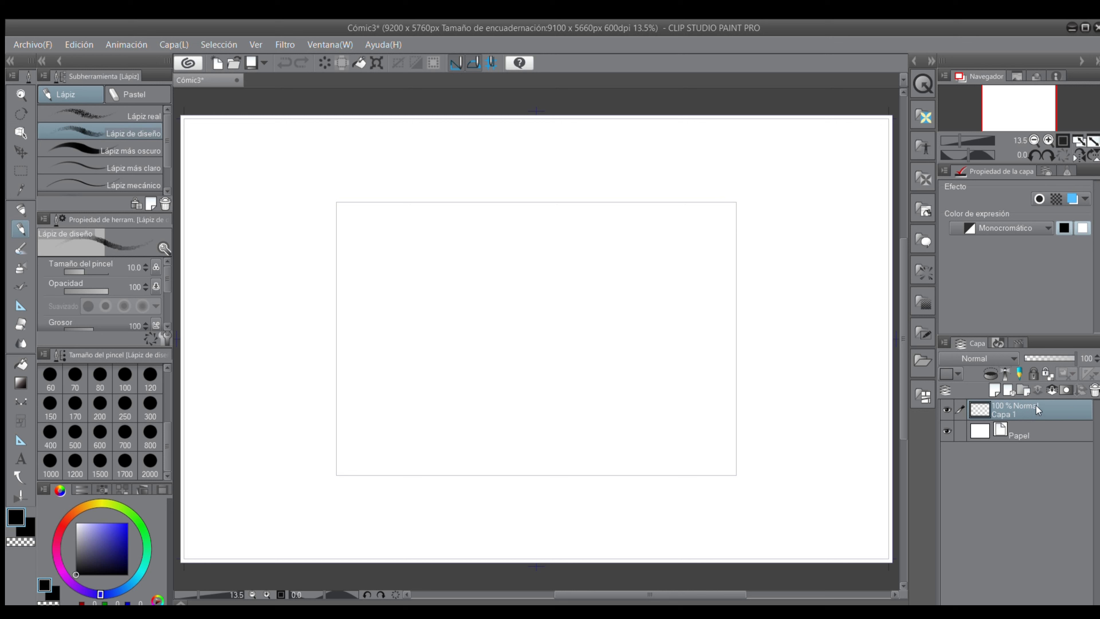
left_click(993, 389)
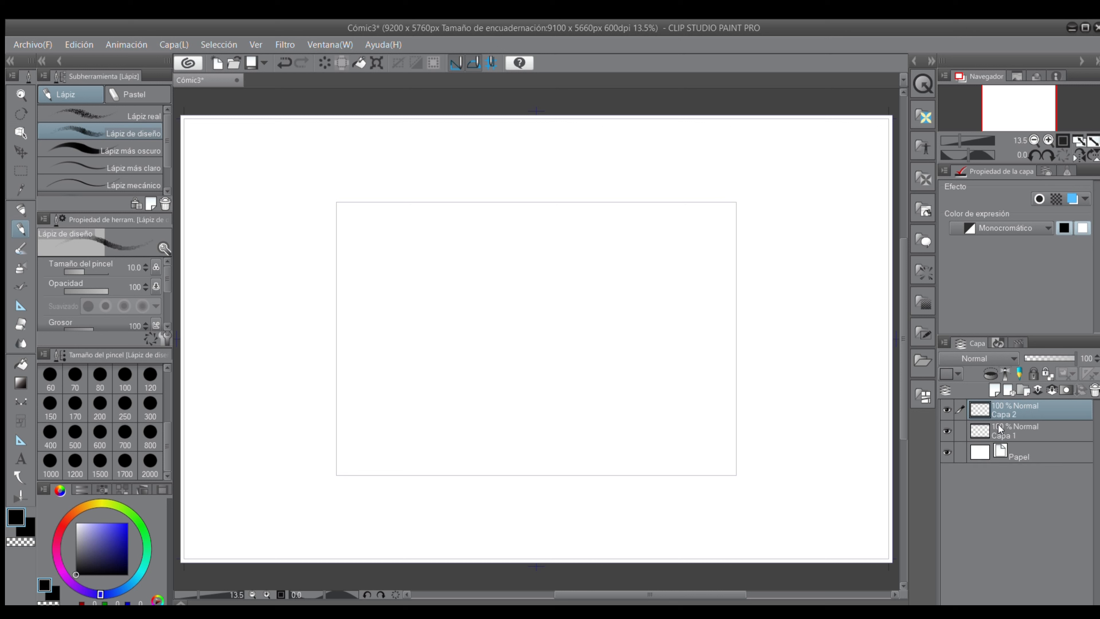
left_click(1093, 389)
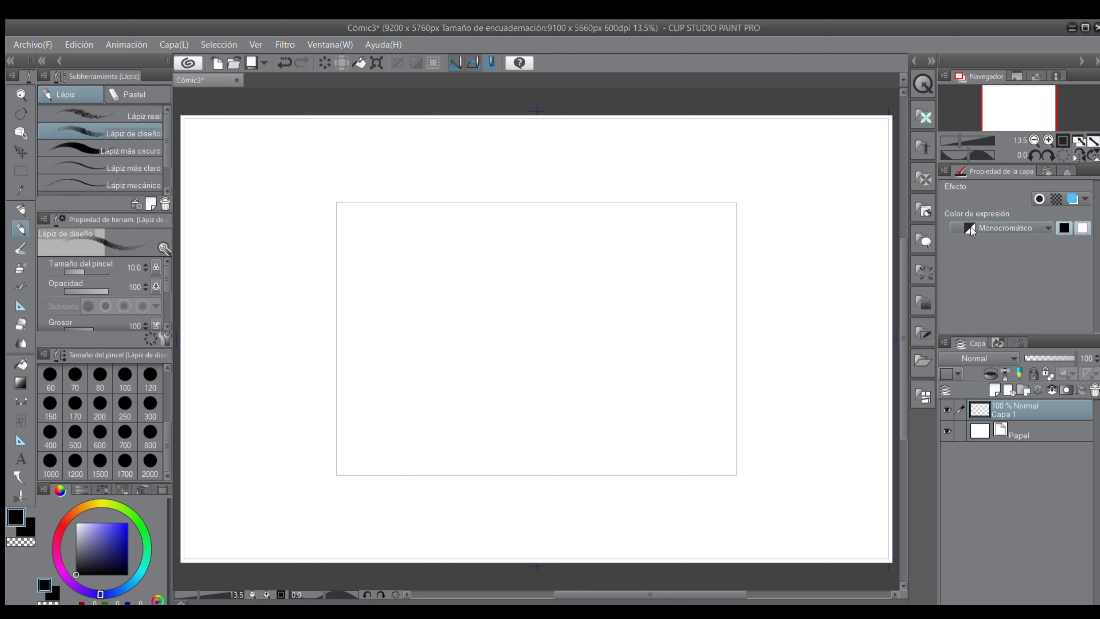
Step: Draw a curved black stroke in the upper-left part of the page with the Maru pen at size 100
left_click(20, 210)
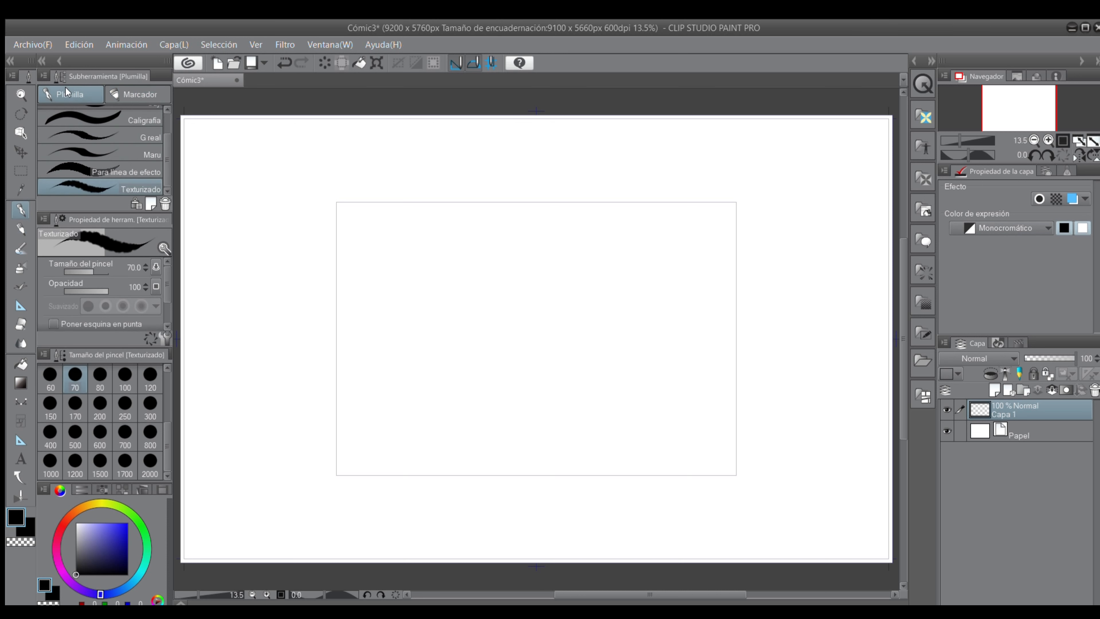
left_click(109, 156)
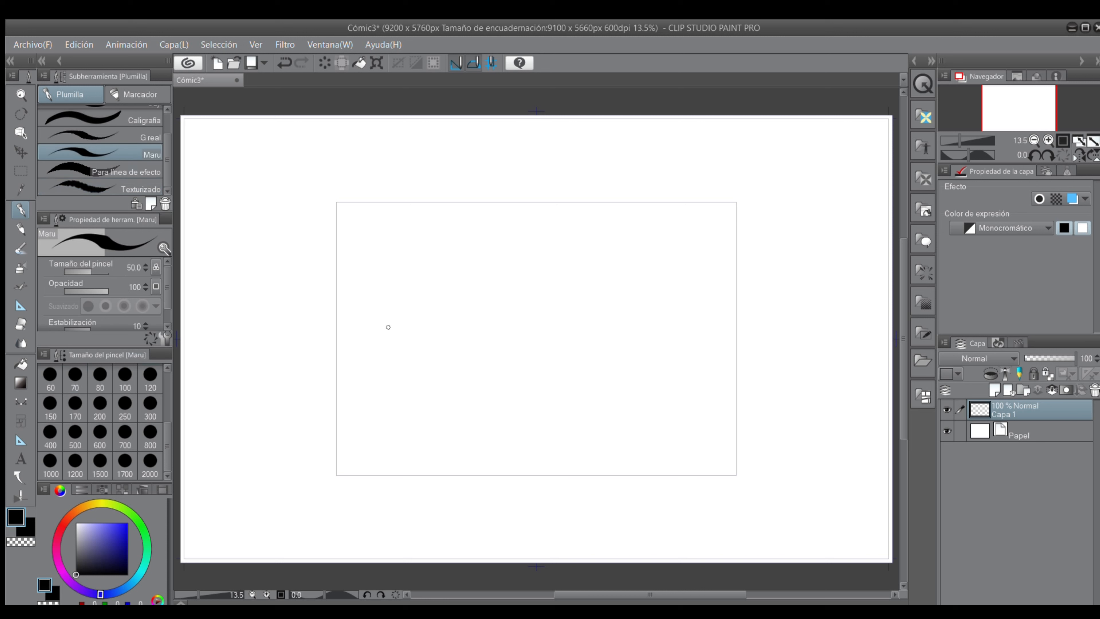
left_click(125, 376)
mouse_move(306, 332)
left_mouse_down()
mouse_move(344, 273)
mouse_move(431, 193)
left_mouse_up()
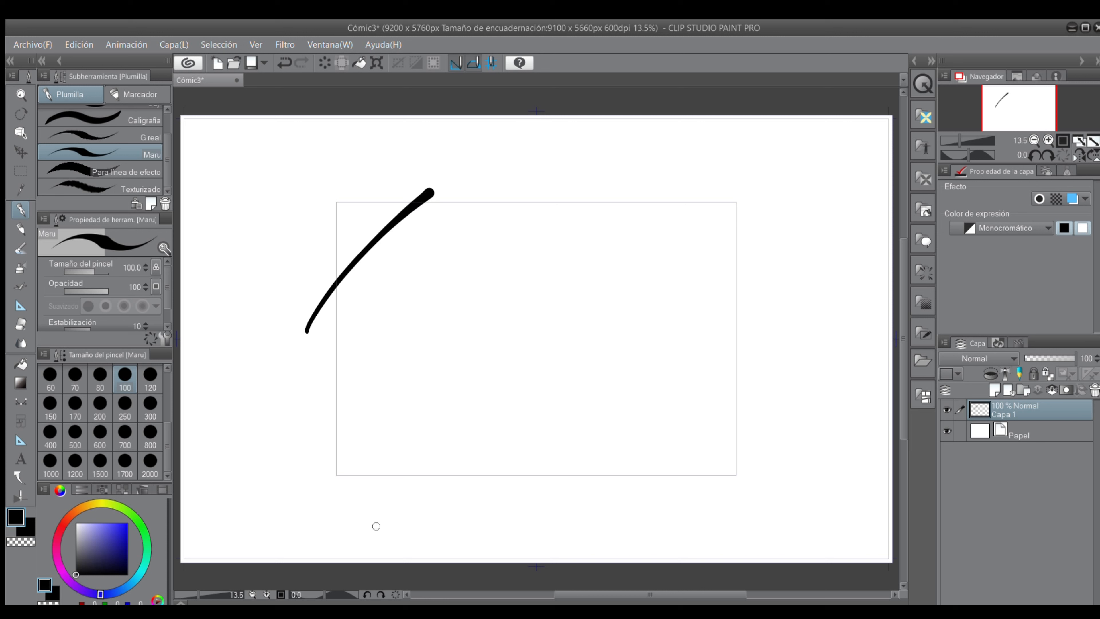
Step: Set Capa 1's expression colour to Gris and draw a second curved stroke with a muted purple below the first
left_click(996, 228)
left_click(982, 265)
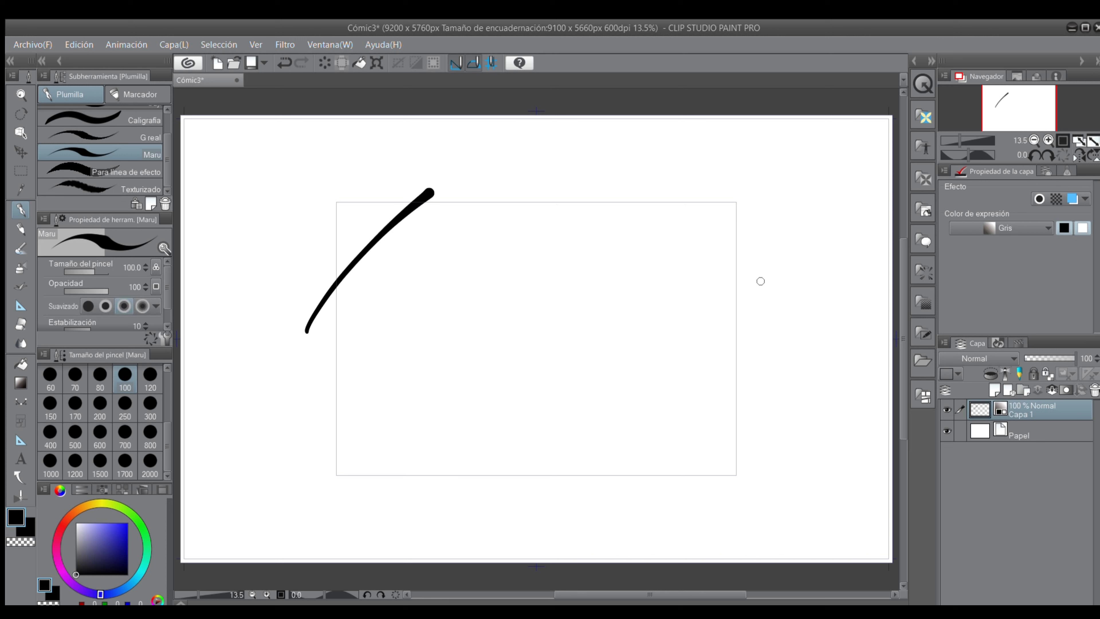
left_click(92, 542)
left_click_drag(363, 371, 506, 239)
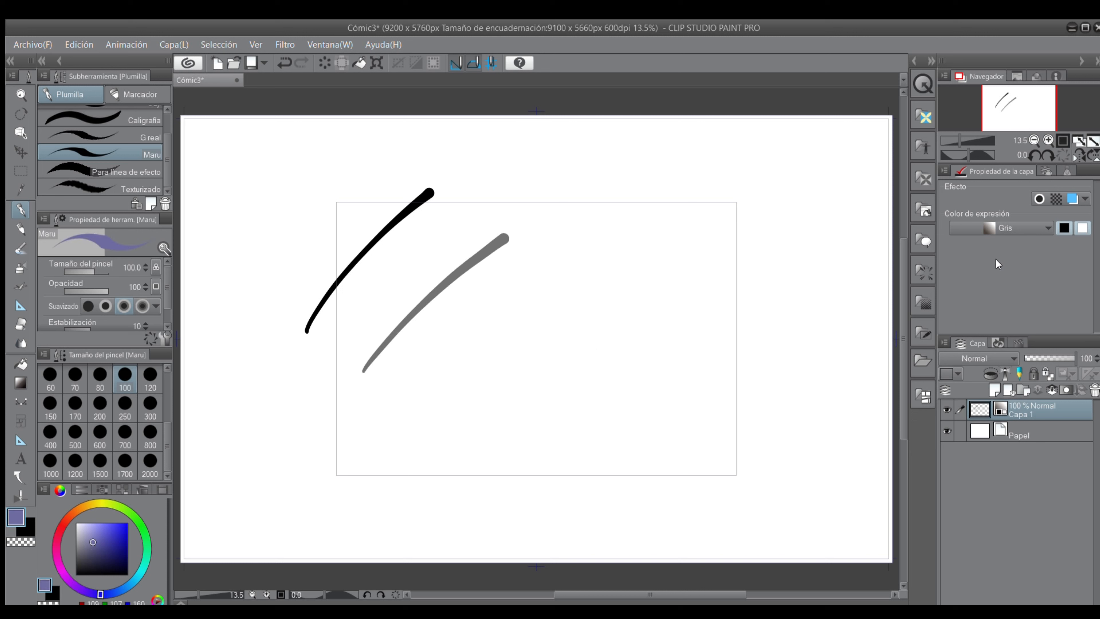
Step: Set Capa 1's expression colour to Color and draw a third curved purple stroke below the other two
left_click(987, 228)
left_click(987, 239)
left_click_drag(424, 404, 545, 300)
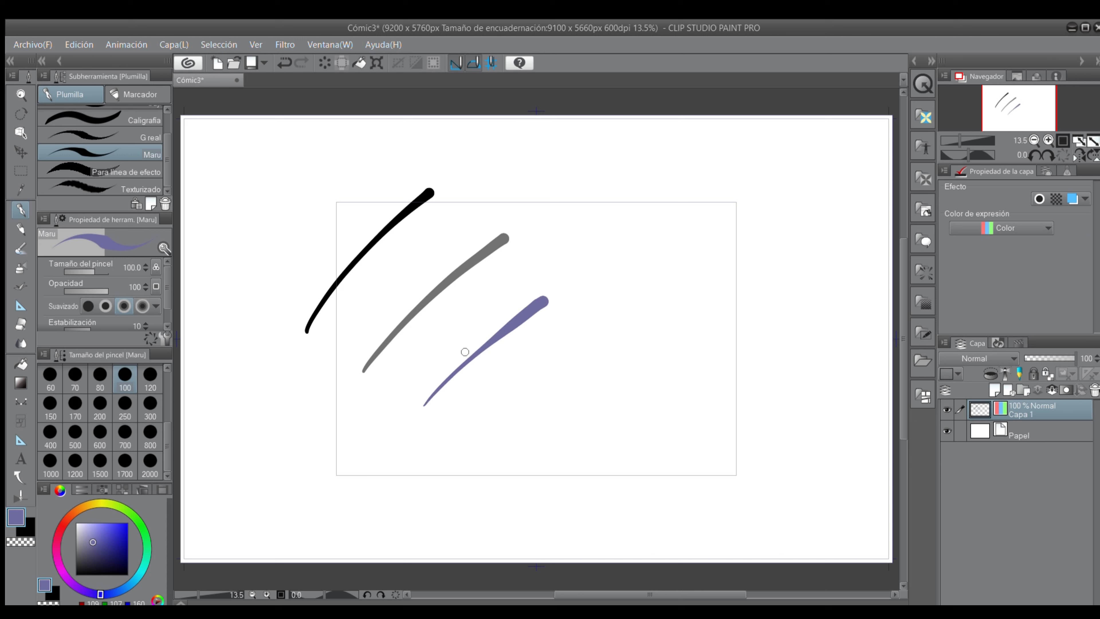
Step: Set Capa 1's expression colour back to Monocromático
left_click(1000, 228)
left_click(997, 255)
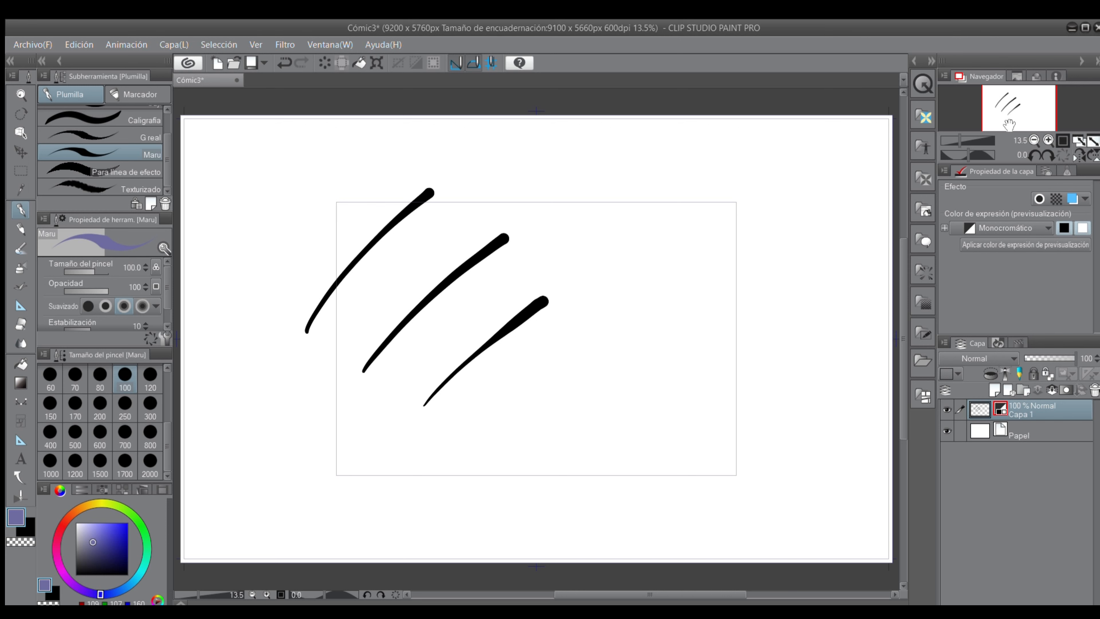
Step: Examine the canvas view by zooming to 25% and back out, rotating it 15 degrees and back, and flipping it horizontally and vertically
mouse_move(1008, 127)
left_mouse_down()
mouse_move(1001, 123)
mouse_move(1012, 122)
left_mouse_up()
left_click(1047, 139)
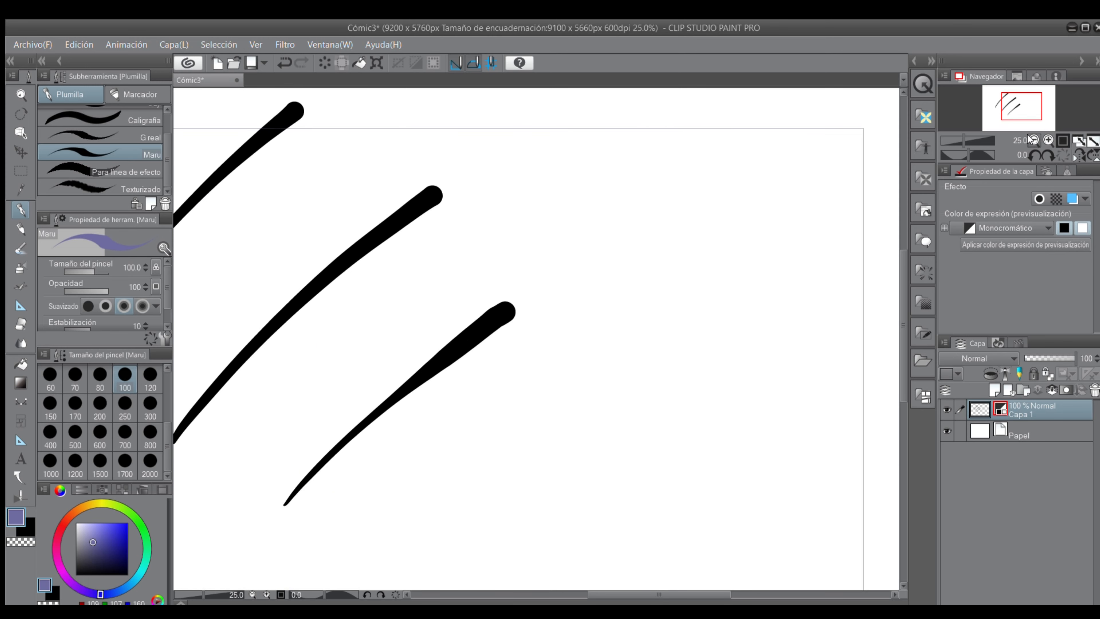
left_click(1033, 139)
left_click(1046, 155)
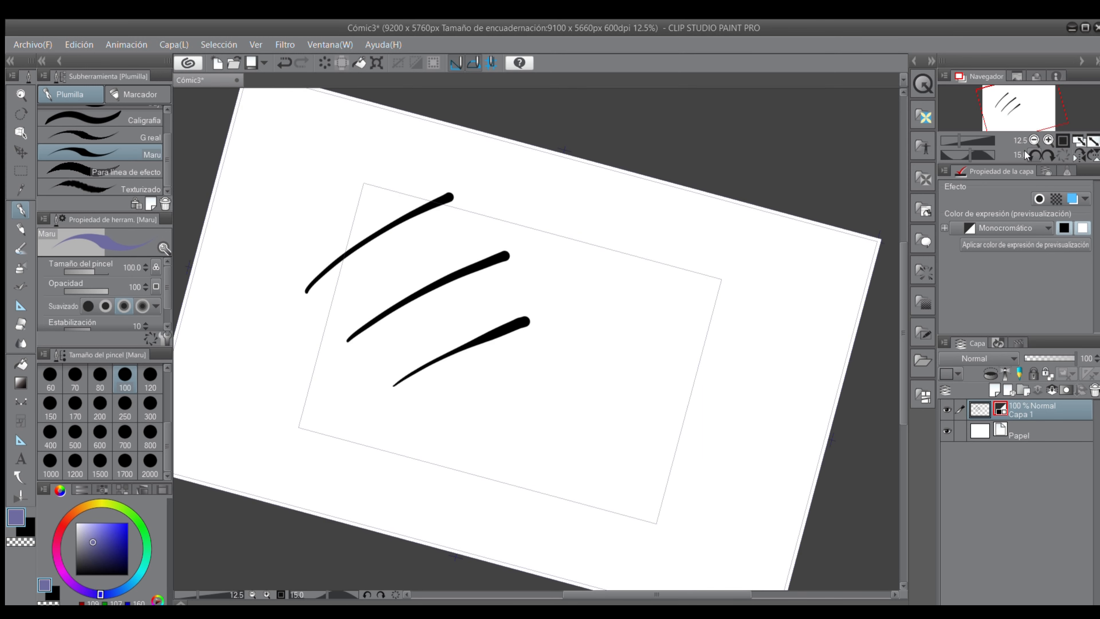
left_click(1034, 154)
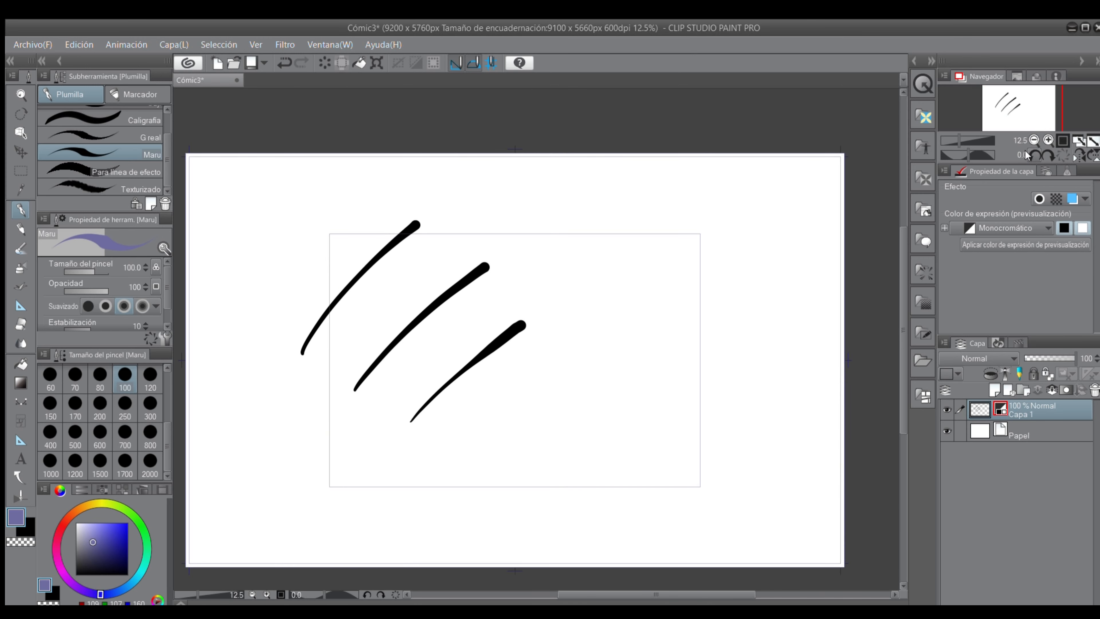
left_click(1076, 155)
left_click(1077, 155)
left_click(1091, 154)
left_click(1091, 154)
Step: Set the drawing colour to black and look through the Plumilla and Marcador pen sub tools
mouse_move(93, 562)
left_mouse_down()
mouse_move(120, 556)
mouse_move(76, 574)
mouse_move(130, 582)
mouse_move(116, 506)
mouse_move(141, 563)
mouse_move(105, 594)
left_mouse_up()
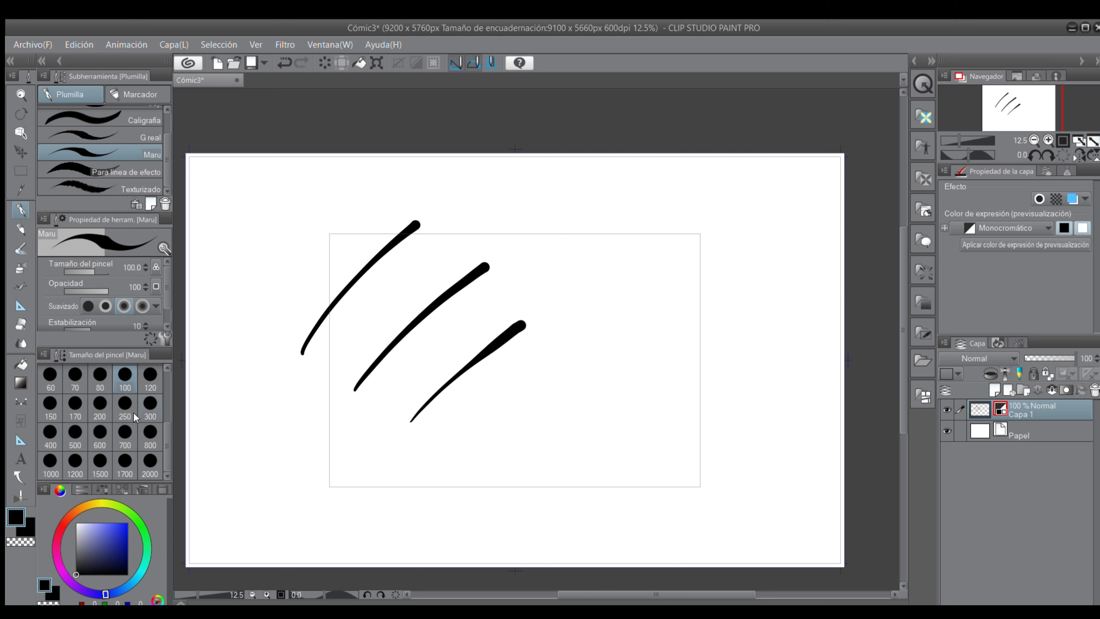
scroll(161, 160, "up", 2)
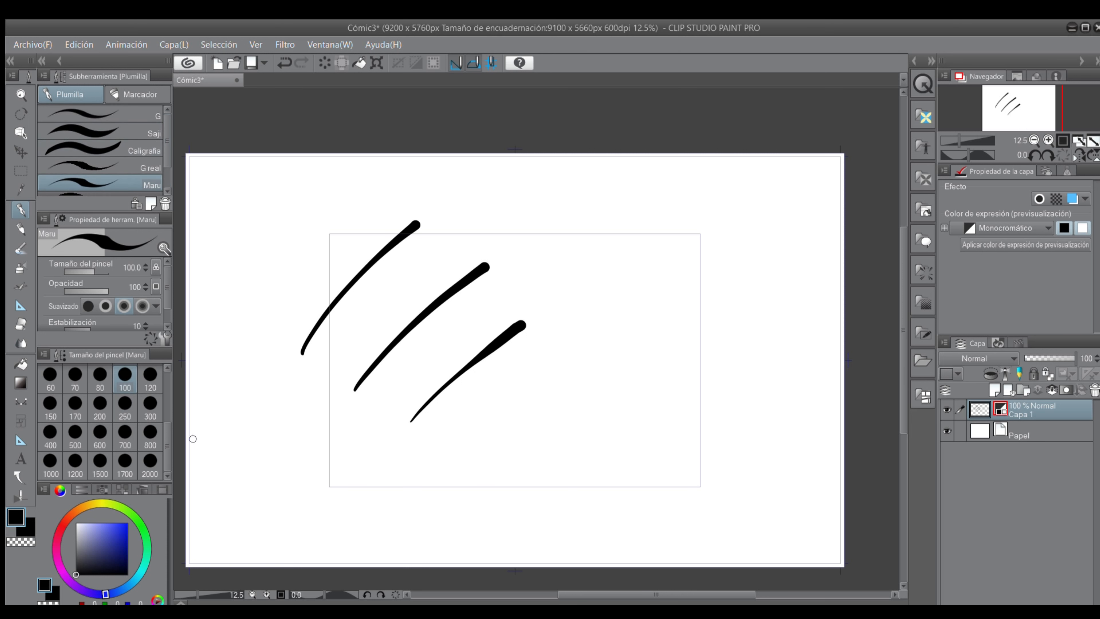
scroll(161, 140, "down", 2)
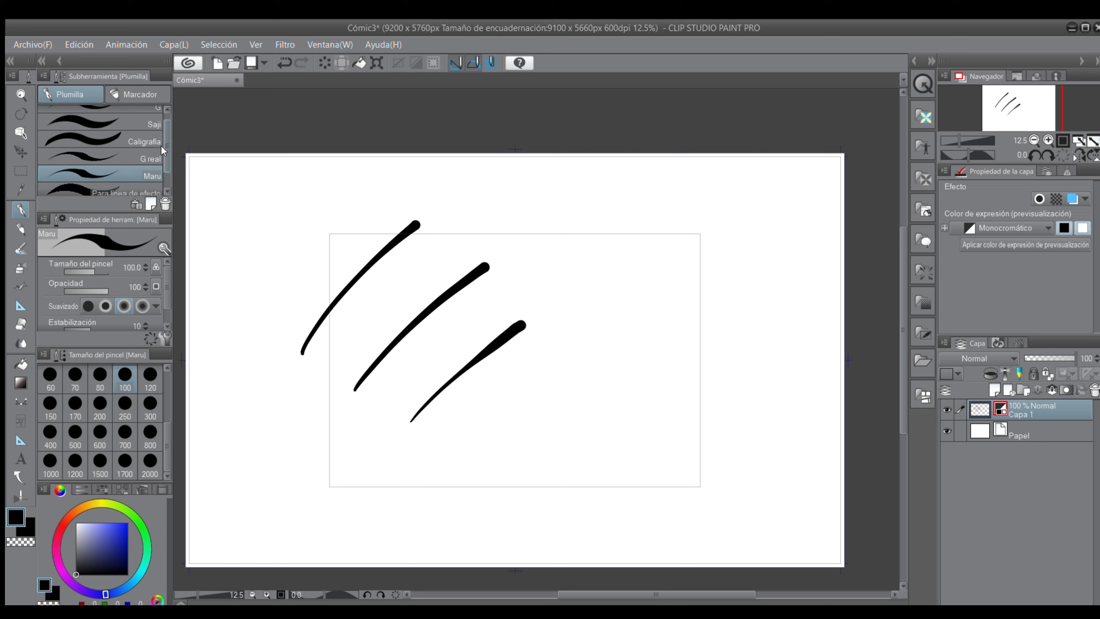
scroll(161, 150, "down", 2)
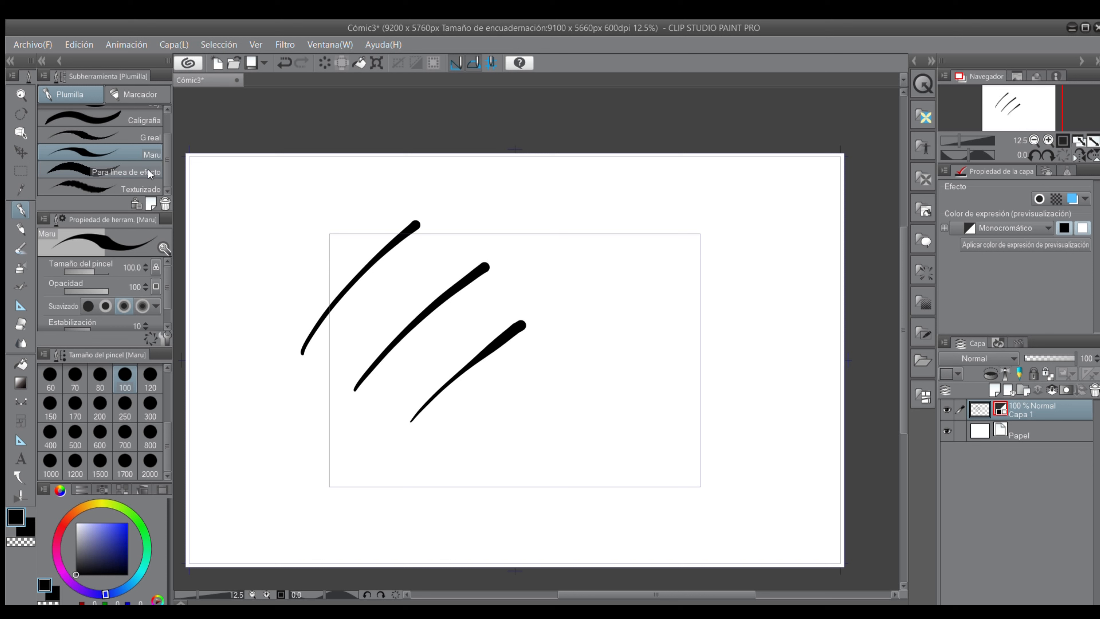
left_click(133, 93)
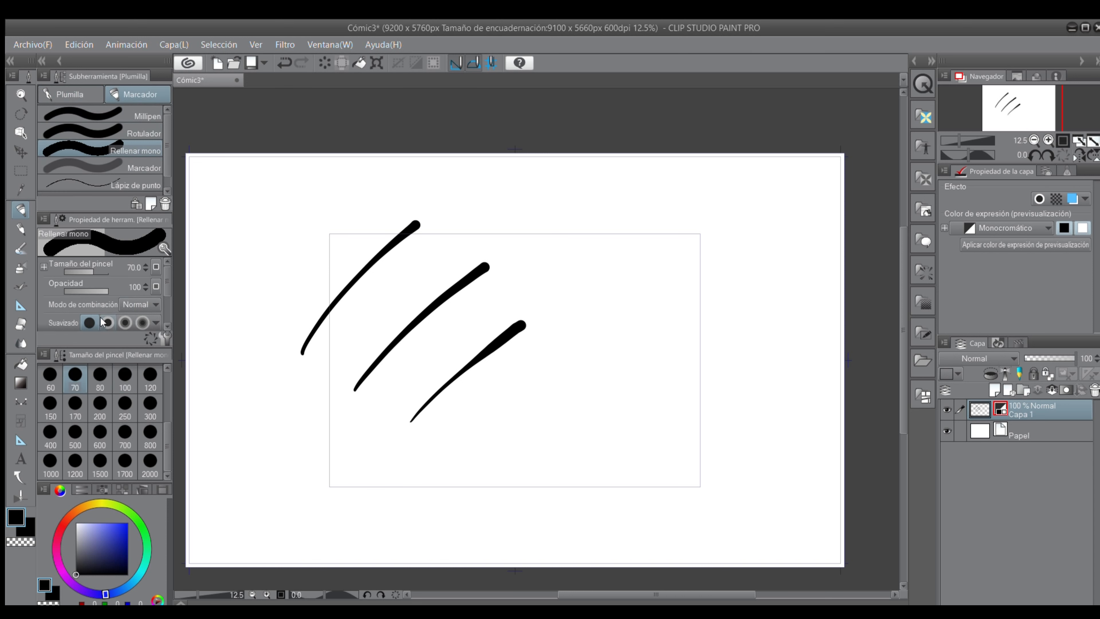
scroll(160, 145, "down", 1)
scroll(159, 168, "up", 1)
left_click(84, 89)
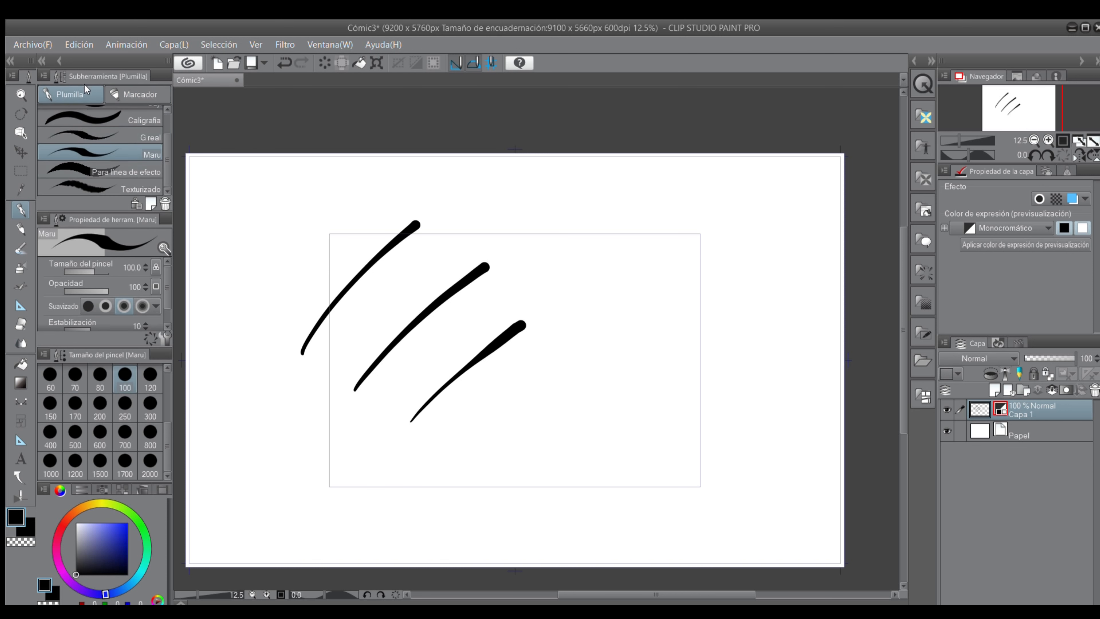
Step: Look over the sub tools of the pencil, brush and airbrush
left_click(15, 229)
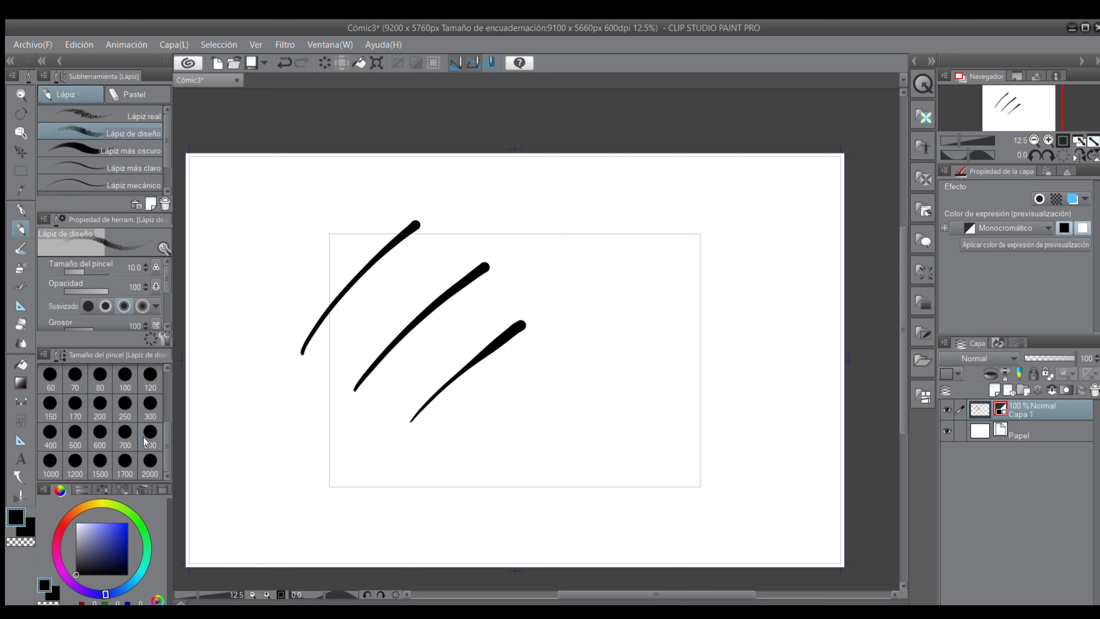
left_click(17, 250)
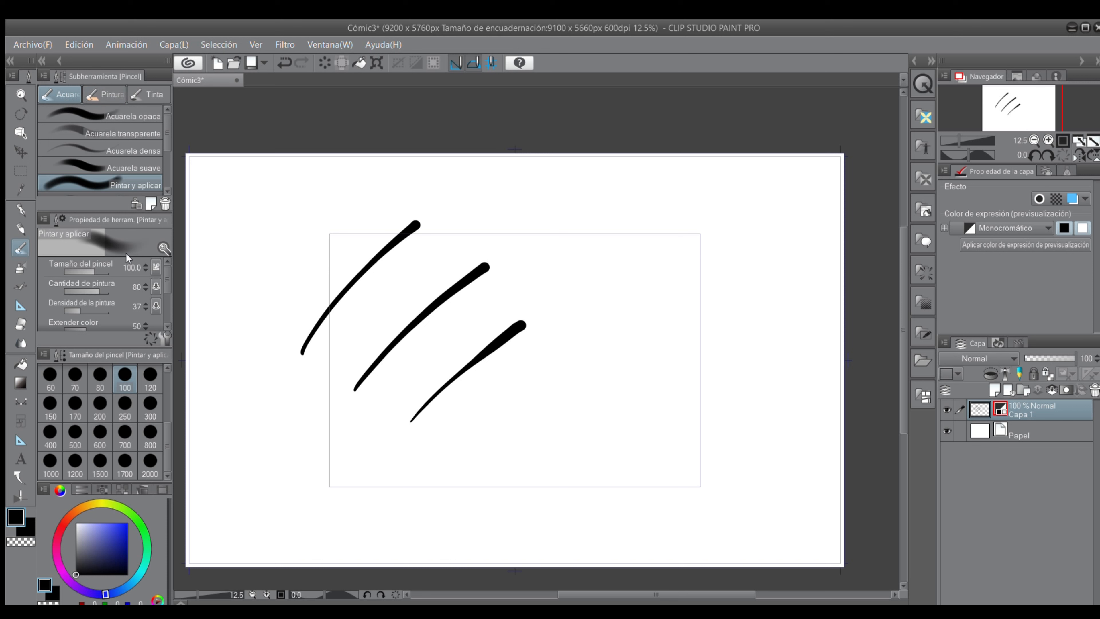
left_click(20, 268)
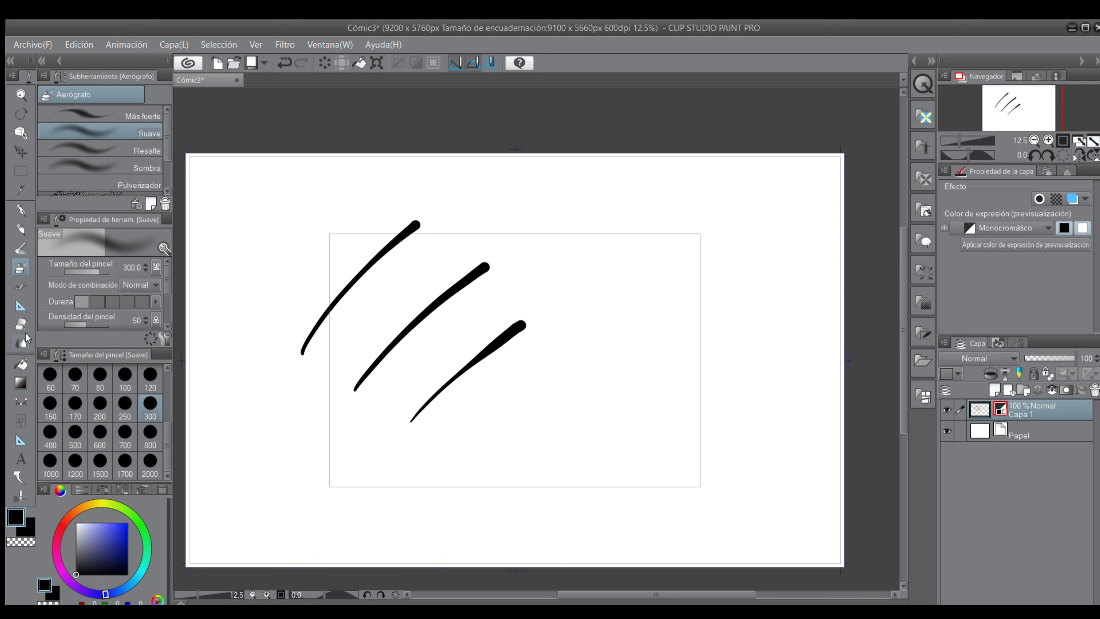
Step: Scatter ink spots around the three strokes with the Mancha sangre effect decoration brush at size 300
left_click(16, 285)
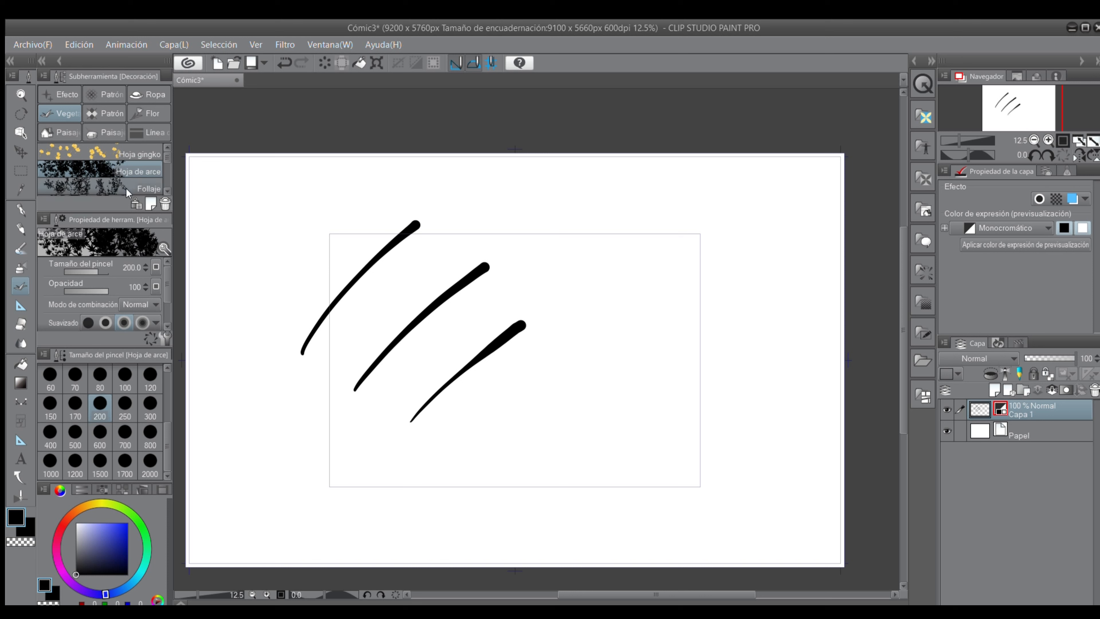
left_click(60, 95)
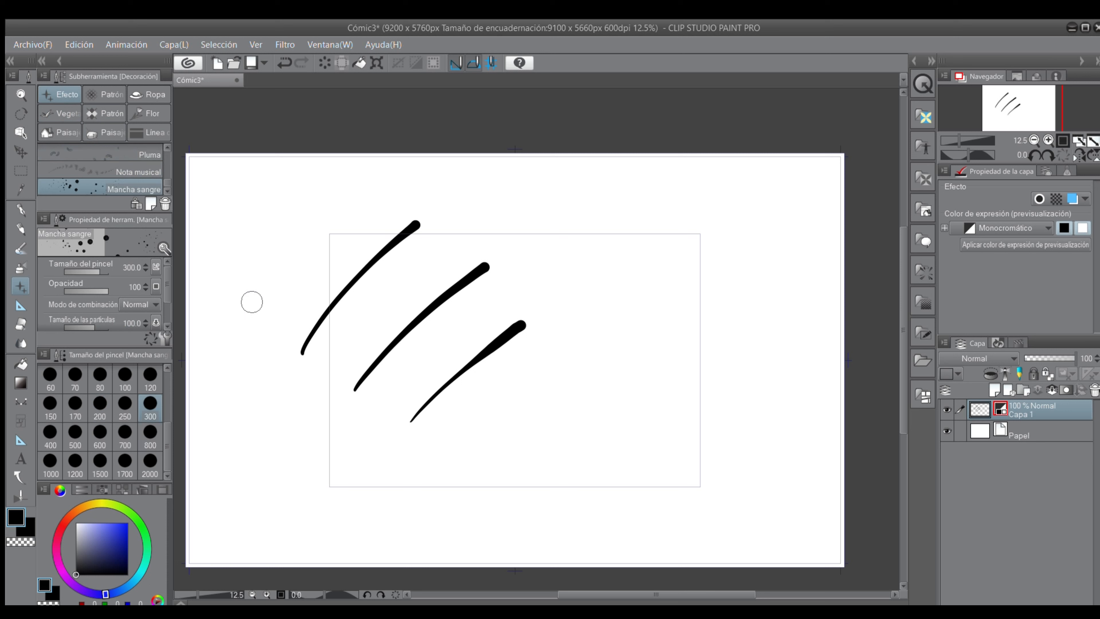
mouse_move(238, 327)
left_mouse_down()
mouse_move(284, 251)
mouse_move(343, 212)
mouse_move(402, 211)
mouse_move(475, 216)
mouse_move(359, 355)
mouse_move(405, 425)
mouse_move(515, 349)
left_mouse_up()
Step: Draw a wavy band across the page's lower right with the Línea diagonal pattern brush at size 300
left_click(103, 94)
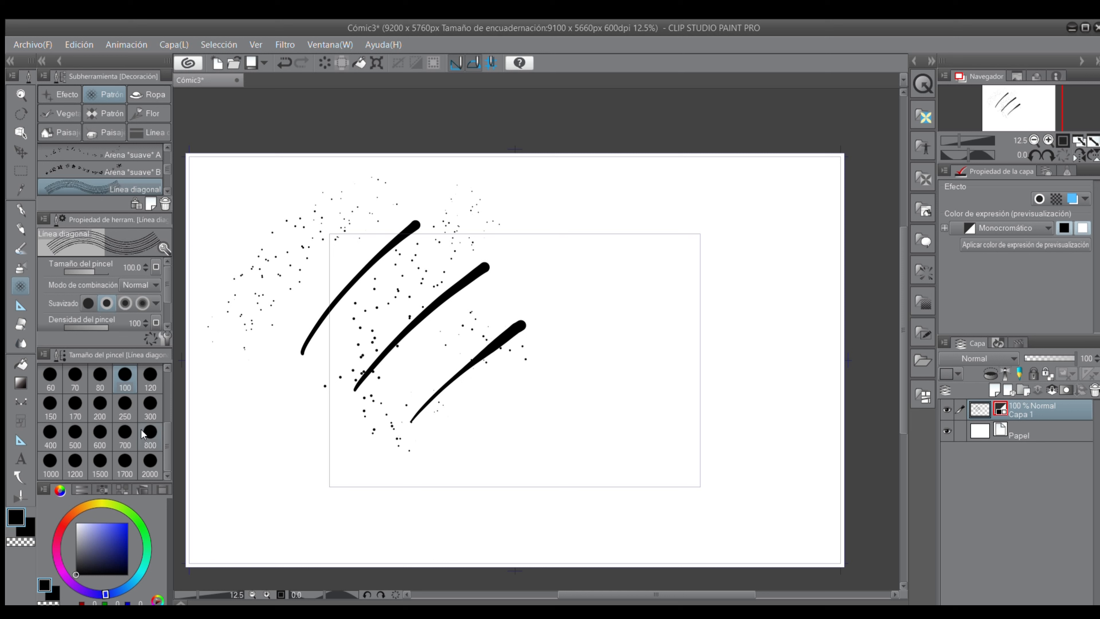
left_click(147, 409)
mouse_move(432, 482)
left_mouse_down()
mouse_move(576, 407)
mouse_move(673, 304)
mouse_move(721, 305)
left_mouse_up()
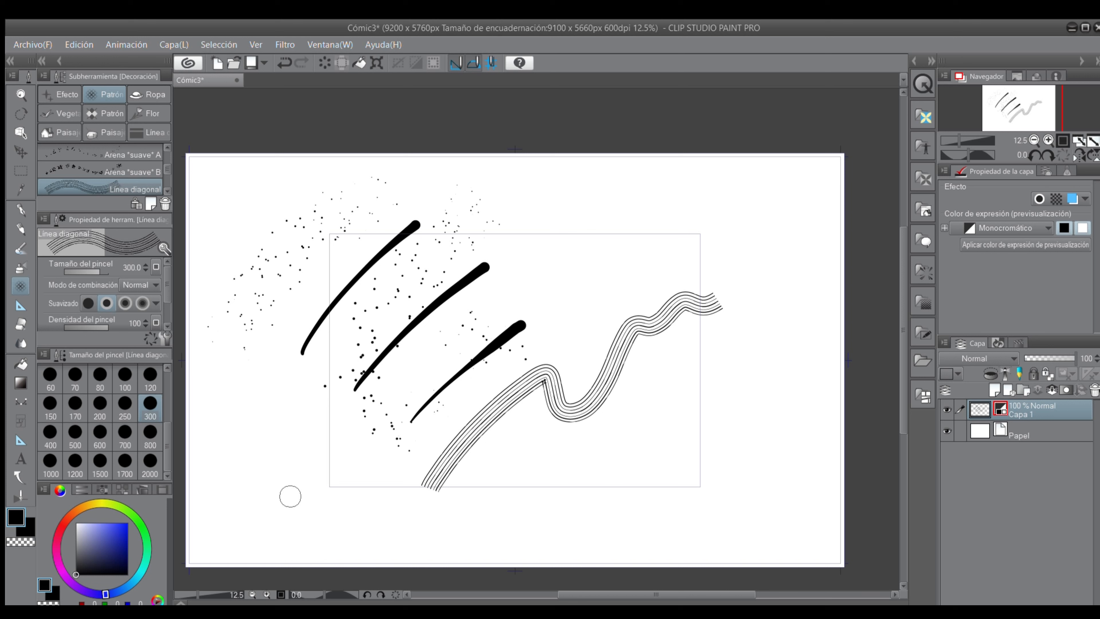
Step: Paint a dense mass of leaves in the page's upper right with the Hoja de arce vegetation brush, using size 300
left_click(58, 113)
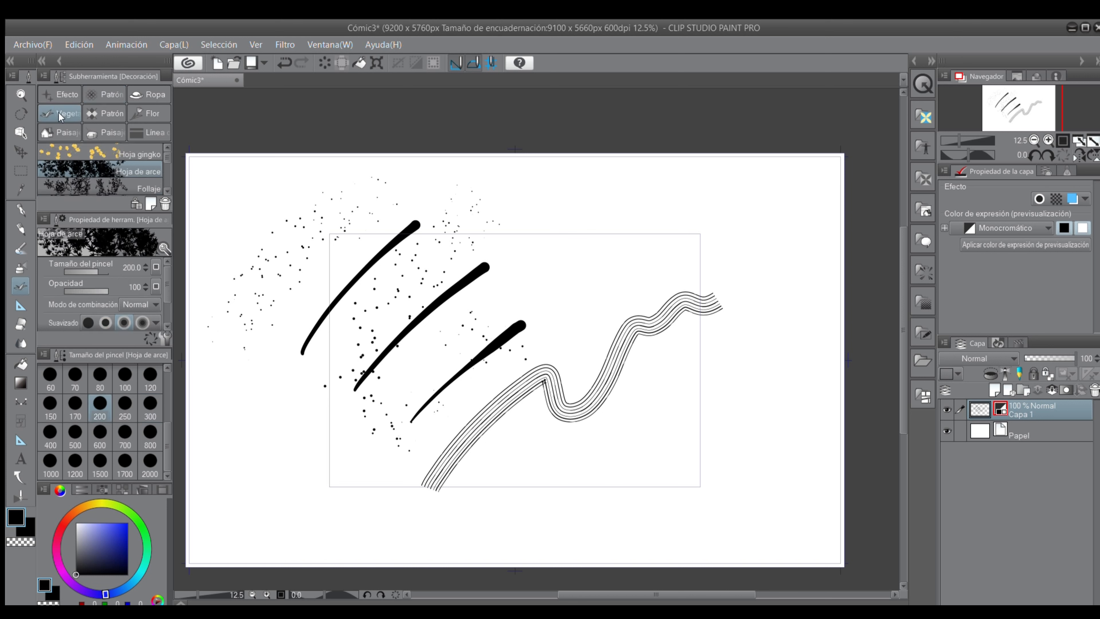
mouse_move(768, 191)
left_mouse_down()
mouse_move(729, 186)
mouse_move(757, 226)
mouse_move(703, 261)
mouse_move(685, 231)
mouse_move(658, 298)
mouse_move(759, 286)
mouse_move(788, 315)
mouse_move(794, 226)
mouse_move(745, 298)
mouse_move(739, 351)
mouse_move(766, 333)
mouse_move(783, 347)
mouse_move(695, 351)
left_mouse_up()
left_click(152, 414)
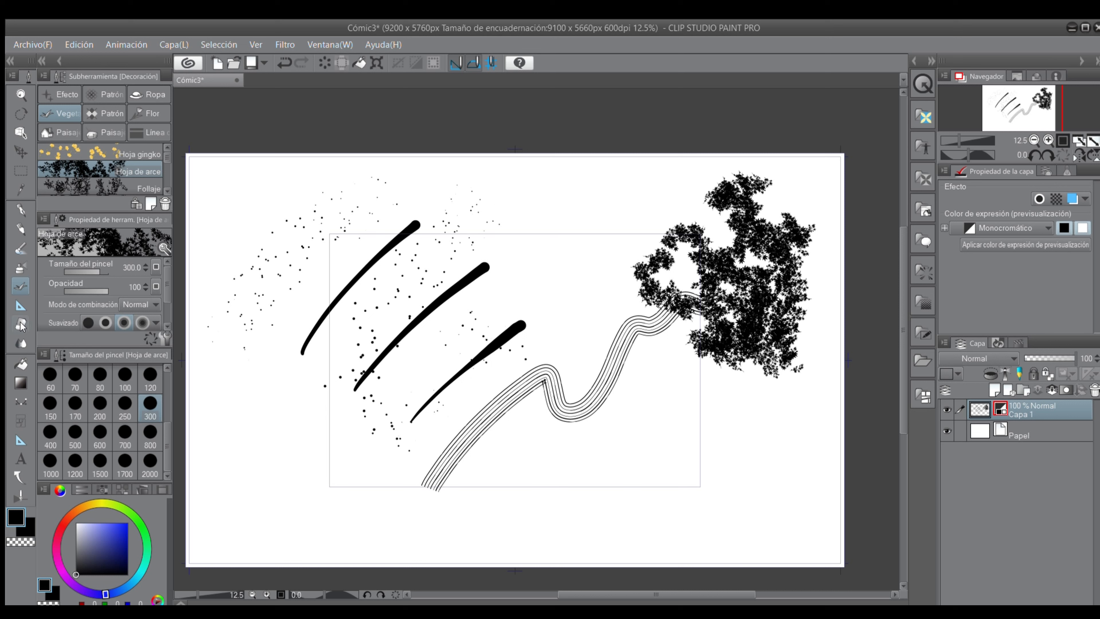
Step: Erase everything drawn on Capa 1 with the Rugoso eraser, using sizes 300 and 2000
left_click(20, 323)
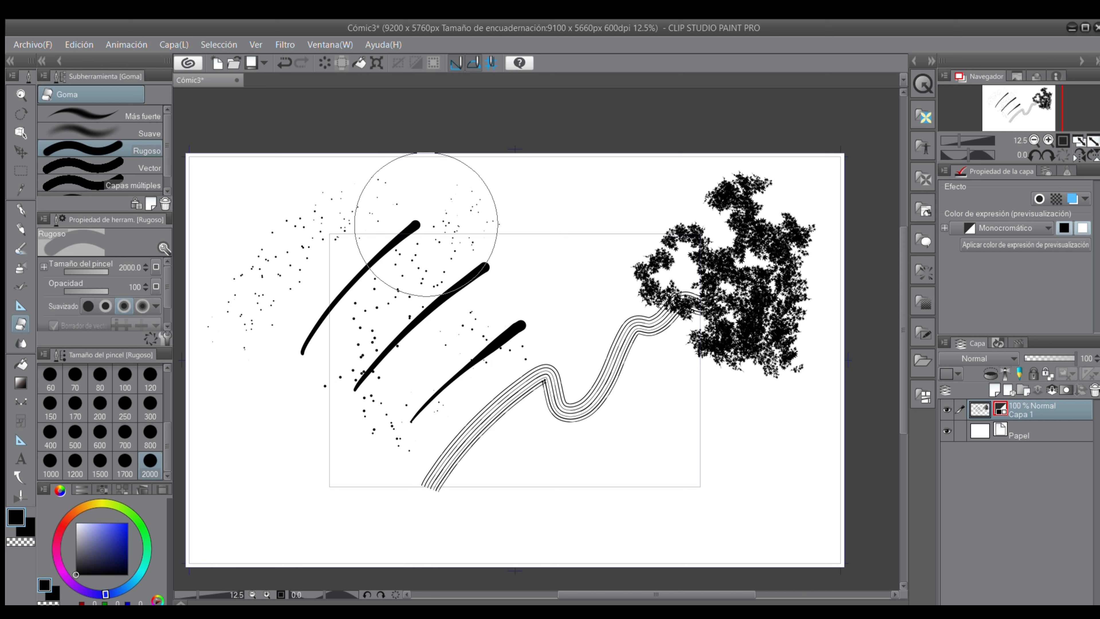
left_click(148, 412)
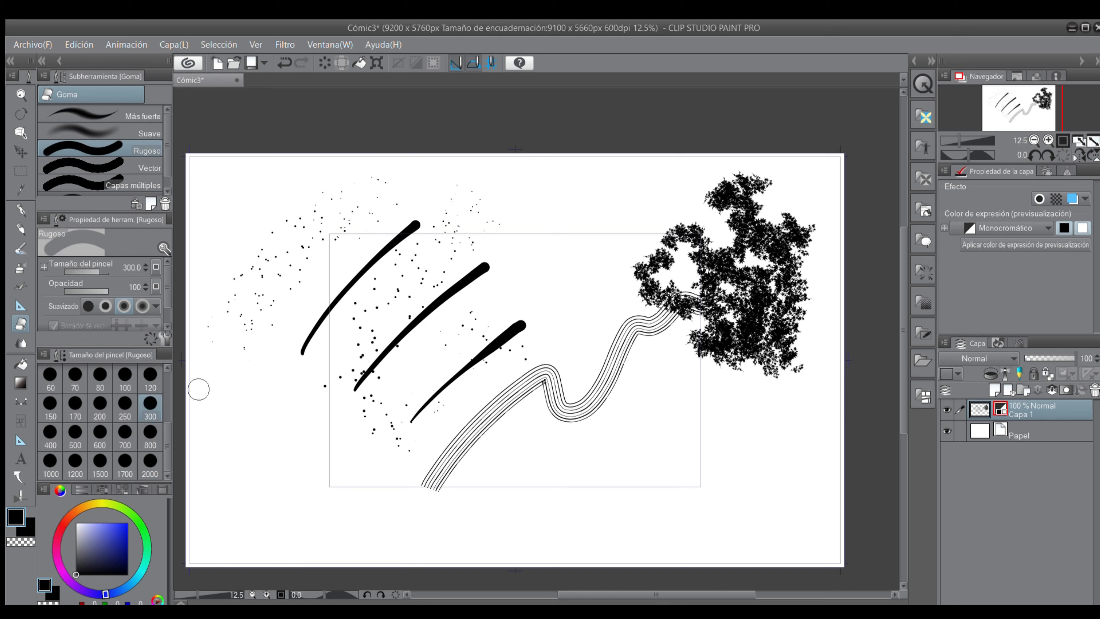
mouse_move(253, 277)
left_mouse_down()
mouse_move(310, 215)
mouse_move(270, 306)
mouse_move(356, 281)
mouse_move(514, 192)
mouse_move(422, 311)
mouse_move(552, 273)
mouse_move(430, 429)
mouse_move(509, 352)
mouse_move(371, 448)
mouse_move(540, 434)
mouse_move(706, 313)
mouse_move(726, 349)
mouse_move(783, 373)
mouse_move(653, 245)
left_mouse_up()
left_click(149, 461)
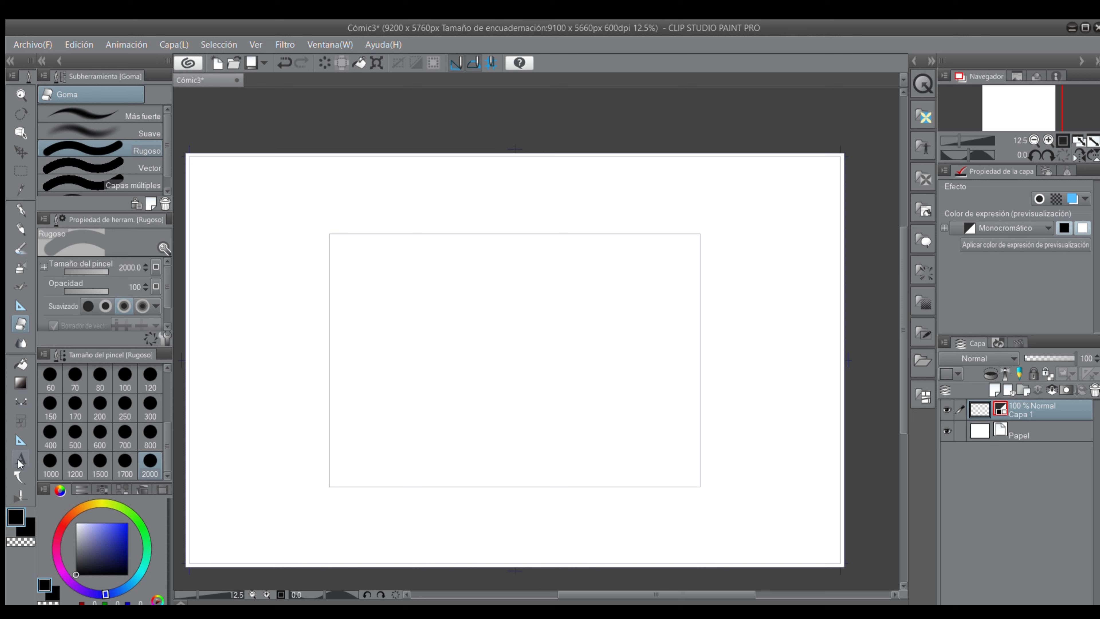
Step: Add a new layer above Capa 1 and delete the old Capa 1
left_click(20, 229)
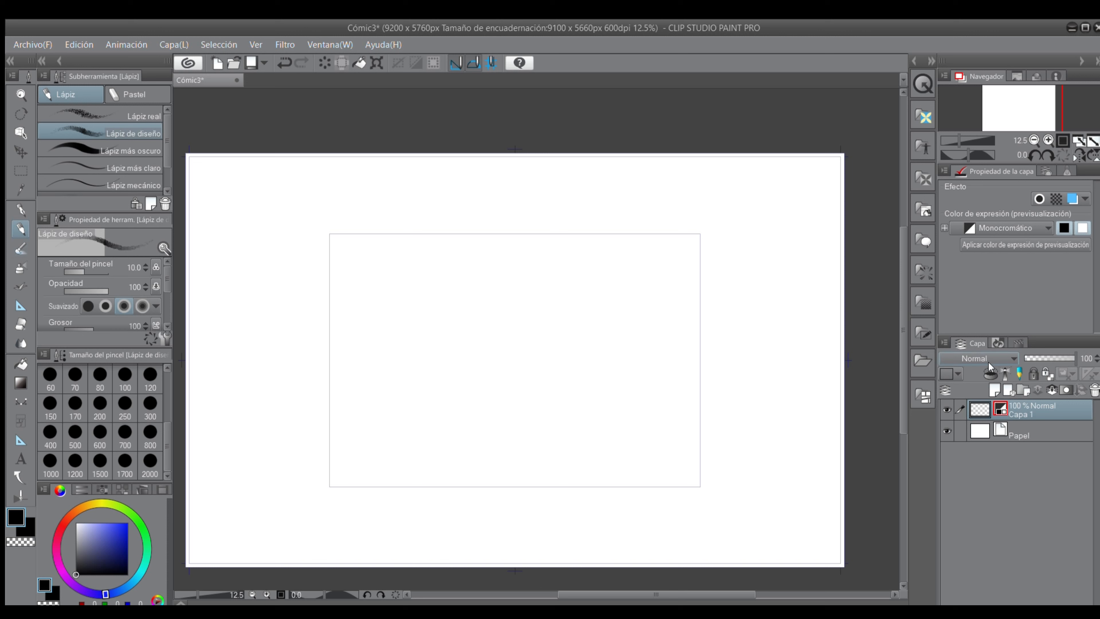
left_click(994, 389)
left_click(1039, 430)
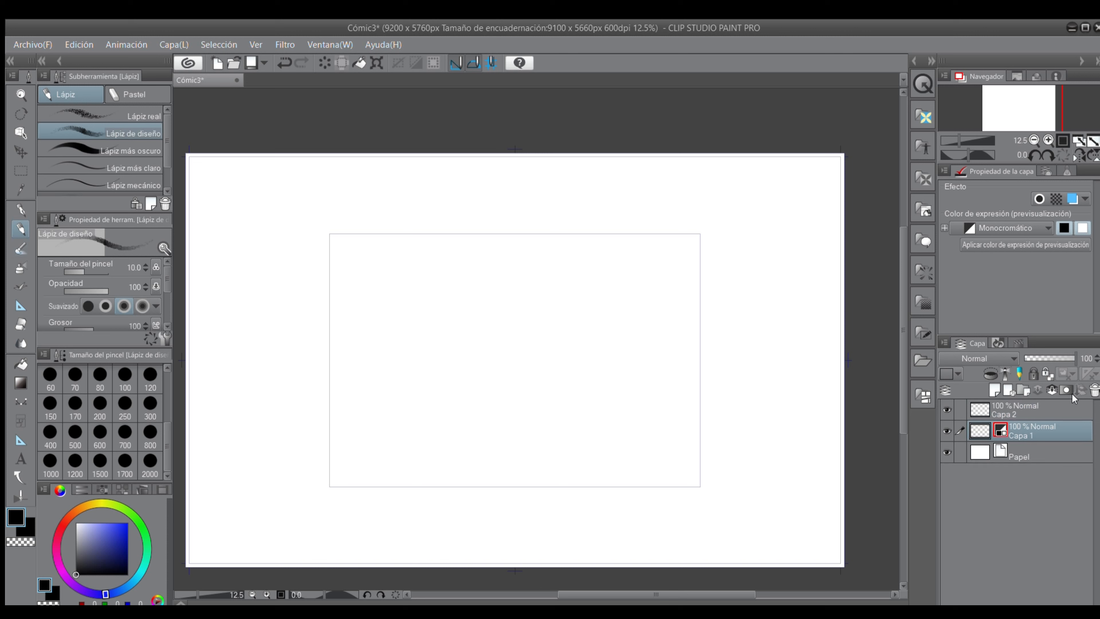
left_click(1094, 390)
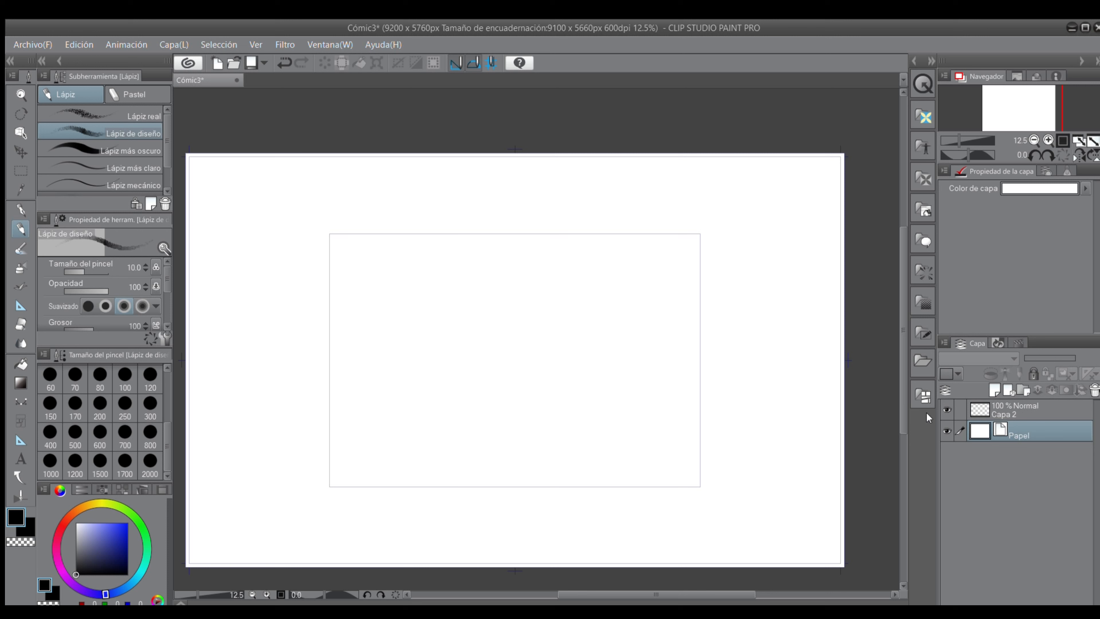
Step: Sketch the warrior's head, face, moustache and open mouth on Capa 2 with the Lápiz de diseño pencil at size 12
scroll(160, 402, "up", 3)
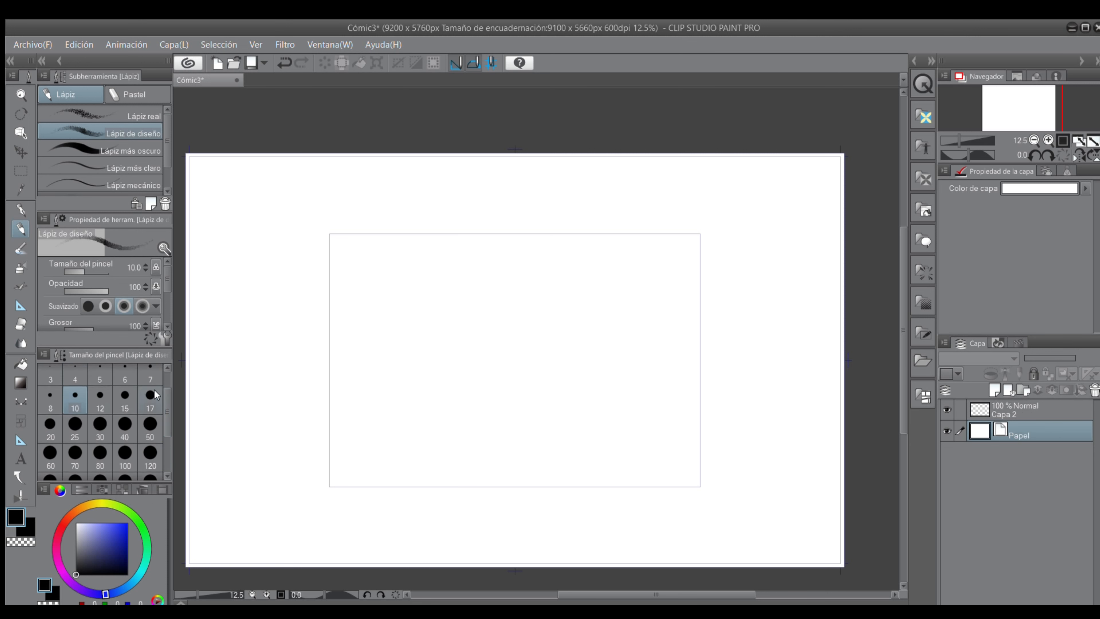
left_click(100, 396)
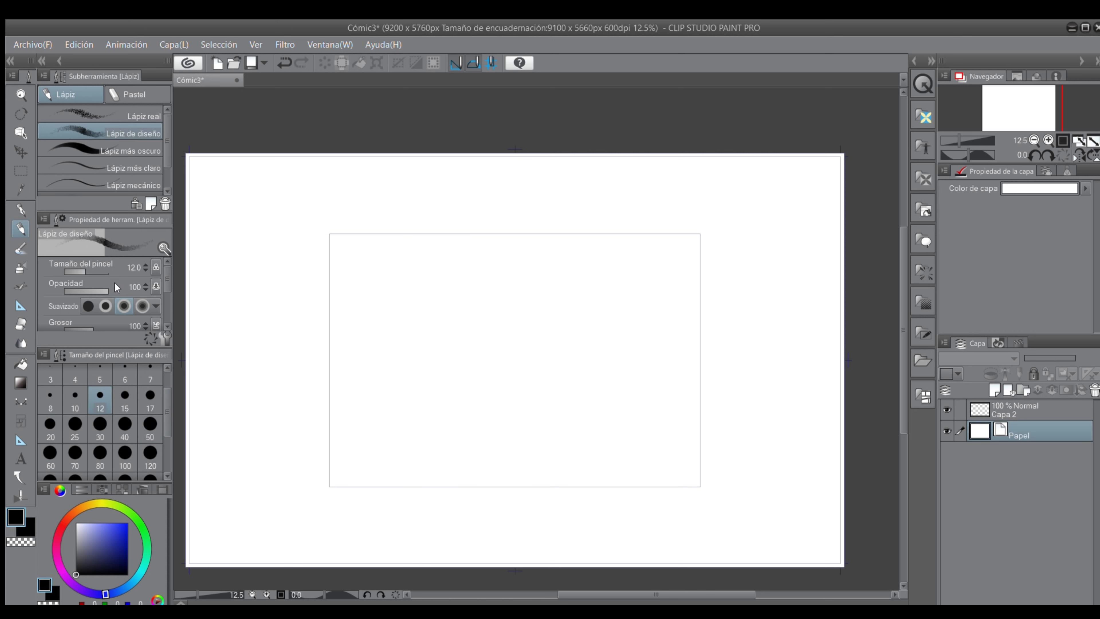
left_click(1036, 404)
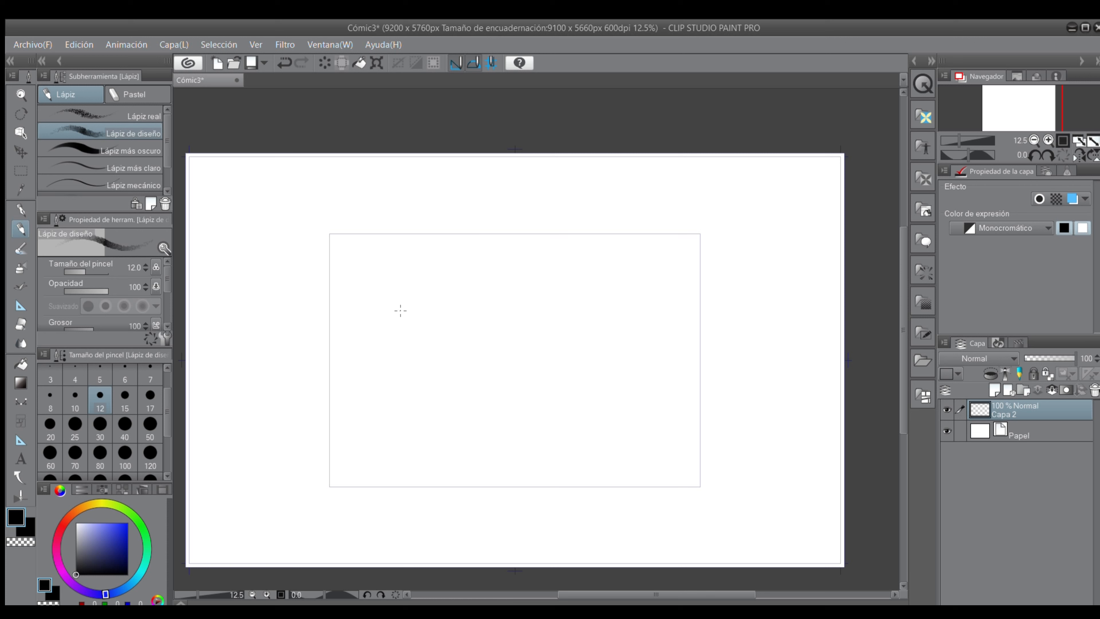
mouse_move(404, 270)
left_mouse_down()
mouse_move(433, 248)
mouse_move(401, 284)
mouse_move(411, 328)
mouse_move(459, 282)
mouse_move(442, 350)
left_mouse_up()
left_click_drag(428, 255, 442, 343)
mouse_move(403, 294)
left_mouse_down()
mouse_move(442, 303)
mouse_move(458, 283)
mouse_move(428, 306)
mouse_move(458, 323)
left_mouse_up()
mouse_move(433, 306)
left_mouse_down()
mouse_move(449, 348)
mouse_move(390, 369)
left_mouse_up()
left_click_drag(458, 336, 526, 324)
left_click_drag(375, 374, 330, 384)
mouse_move(341, 388)
left_mouse_down()
mouse_move(369, 398)
mouse_move(524, 325)
left_mouse_up()
mouse_move(432, 367)
left_mouse_down()
mouse_move(465, 374)
mouse_move(437, 413)
mouse_move(433, 382)
mouse_move(454, 376)
mouse_move(432, 394)
mouse_move(442, 401)
mouse_move(476, 385)
left_mouse_up()
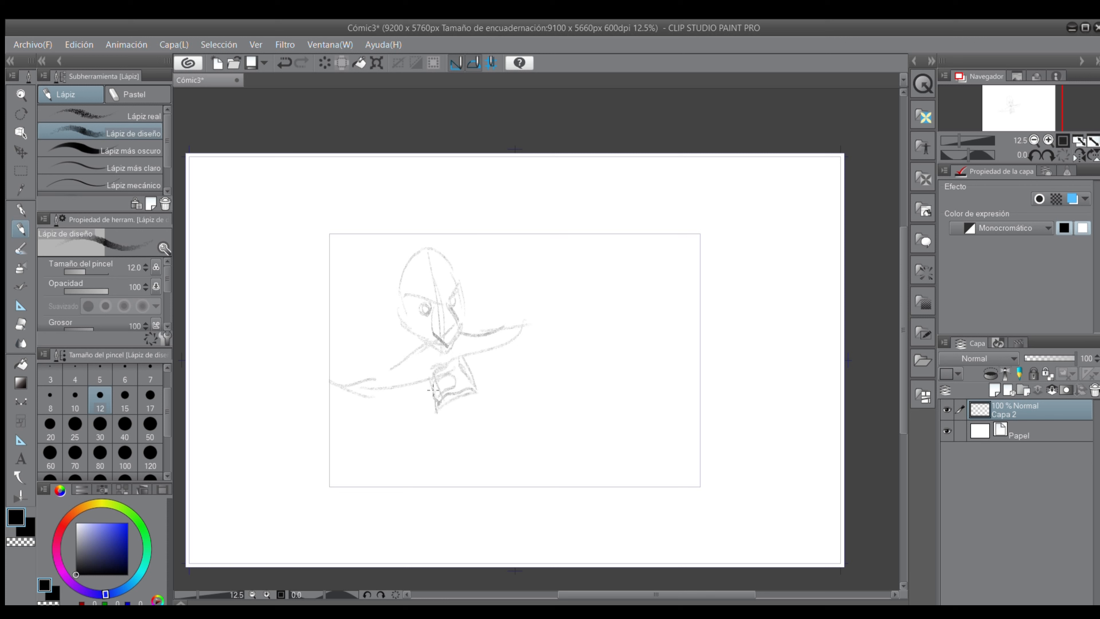
Step: Sketch a large rounded beard below the face, ending in a tied tip near the page's lower edge
mouse_move(468, 299)
left_mouse_down()
mouse_move(464, 323)
mouse_move(521, 372)
mouse_move(535, 408)
left_mouse_up()
mouse_move(406, 391)
left_mouse_down()
mouse_move(392, 432)
mouse_move(439, 511)
left_mouse_up()
left_click_drag(524, 375, 542, 472)
left_click_drag(395, 412, 426, 507)
mouse_move(437, 506)
left_mouse_down()
mouse_move(551, 533)
mouse_move(535, 473)
mouse_move(533, 530)
mouse_move(512, 535)
mouse_move(565, 541)
left_mouse_up()
left_click_drag(546, 547, 557, 557)
Step: Sketch the start of the raised arm and its clenched fist in the page's upper right
mouse_move(525, 366)
left_mouse_down()
mouse_move(578, 375)
mouse_move(623, 349)
left_mouse_up()
left_click_drag(647, 179, 660, 203)
left_click_drag(646, 215, 673, 243)
left_click_drag(654, 187, 701, 229)
mouse_move(645, 219)
left_mouse_down()
mouse_move(680, 228)
mouse_move(649, 269)
mouse_move(669, 240)
left_mouse_up()
mouse_move(675, 190)
left_mouse_down()
mouse_move(701, 211)
mouse_move(705, 257)
left_mouse_up()
Step: Sketch both sides of the raised arm, joining the fist to the shoulder
mouse_move(717, 216)
left_mouse_down()
mouse_move(689, 260)
mouse_move(702, 265)
mouse_move(684, 299)
left_mouse_up()
left_click_drag(717, 259, 709, 350)
left_click_drag(648, 281, 600, 362)
left_click_drag(712, 306, 657, 421)
mouse_move(724, 280)
left_mouse_down()
mouse_move(715, 350)
mouse_move(628, 439)
left_mouse_up()
mouse_move(508, 351)
left_mouse_down()
mouse_move(596, 354)
mouse_move(626, 339)
left_mouse_up()
Step: Sketch the lowered arm, the torso's side and the cuff lines on both arms
left_click_drag(518, 371, 399, 449)
left_click_drag(583, 359, 507, 394)
left_click_drag(387, 403, 296, 518)
mouse_move(335, 459)
left_mouse_down()
mouse_move(256, 550)
mouse_move(362, 558)
left_mouse_up()
mouse_move(652, 426)
left_mouse_down()
mouse_move(643, 453)
mouse_move(660, 467)
left_mouse_up()
left_click_drag(614, 420, 672, 545)
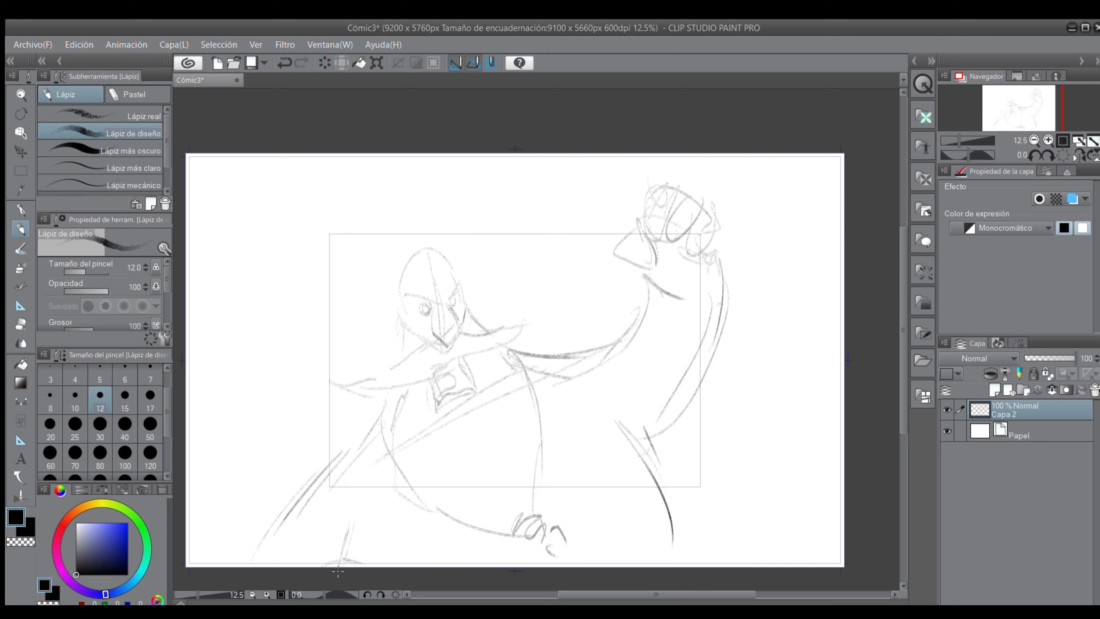
left_click_drag(334, 485, 353, 510)
left_click_drag(586, 370, 587, 399)
left_click_drag(554, 351, 584, 345)
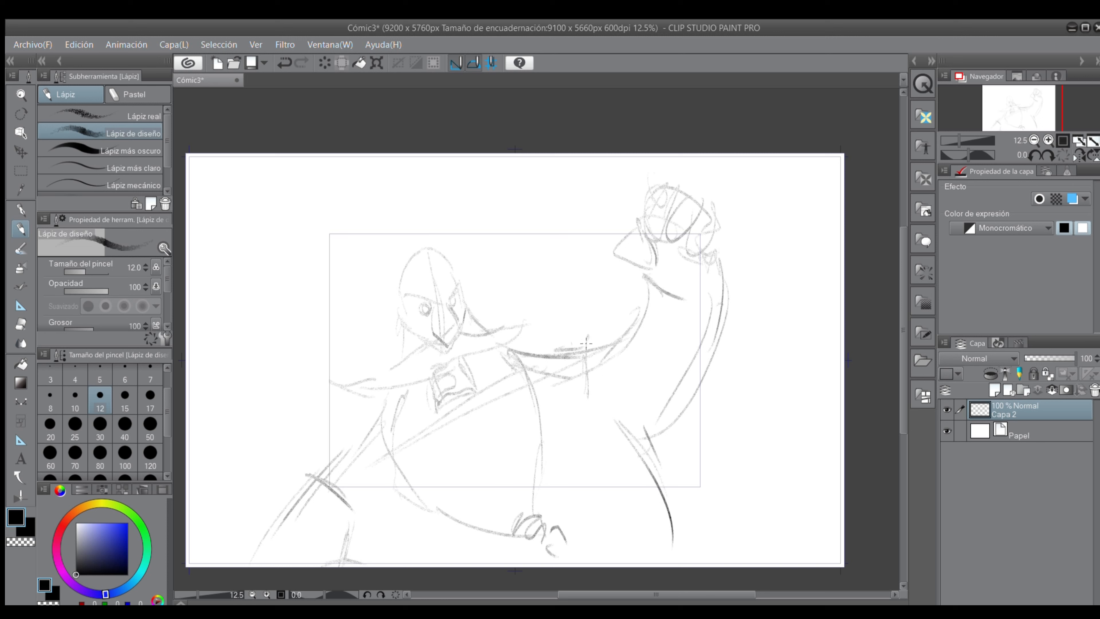
Step: Sketch a pointed helmet with two small horns on the warrior's head
mouse_move(410, 262)
left_mouse_down()
mouse_move(408, 248)
mouse_move(428, 234)
mouse_move(450, 241)
mouse_move(450, 251)
mouse_move(401, 277)
left_mouse_up()
mouse_move(401, 278)
left_mouse_down()
mouse_move(425, 287)
mouse_move(453, 265)
mouse_move(447, 239)
mouse_move(440, 278)
left_mouse_up()
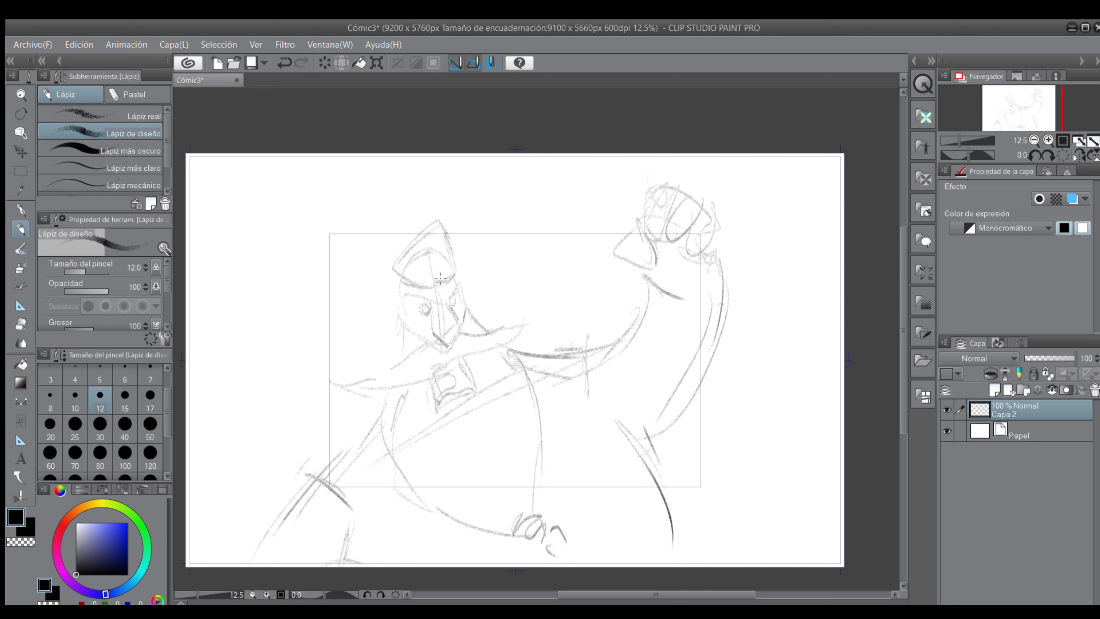
left_click_drag(402, 243, 456, 236)
left_click_drag(443, 284, 464, 277)
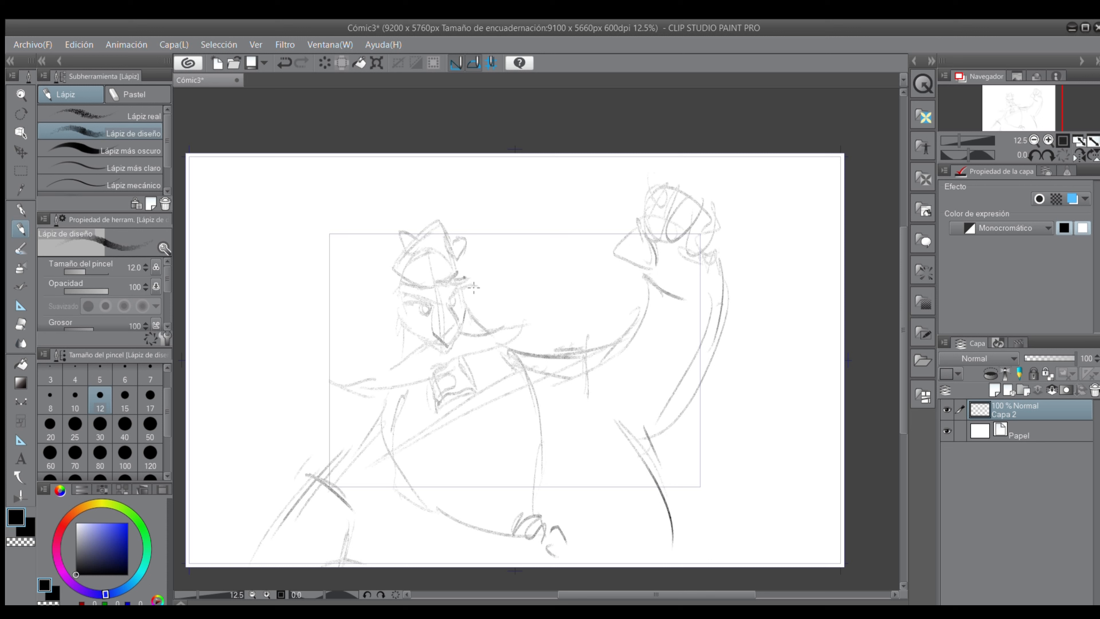
Step: Sketch the hair falling on both sides of the face
mouse_move(403, 294)
left_mouse_down()
mouse_move(375, 323)
mouse_move(394, 323)
mouse_move(401, 354)
mouse_move(382, 331)
mouse_move(346, 362)
mouse_move(390, 337)
left_mouse_up()
left_click_drag(389, 340, 325, 466)
left_click_drag(470, 307, 479, 327)
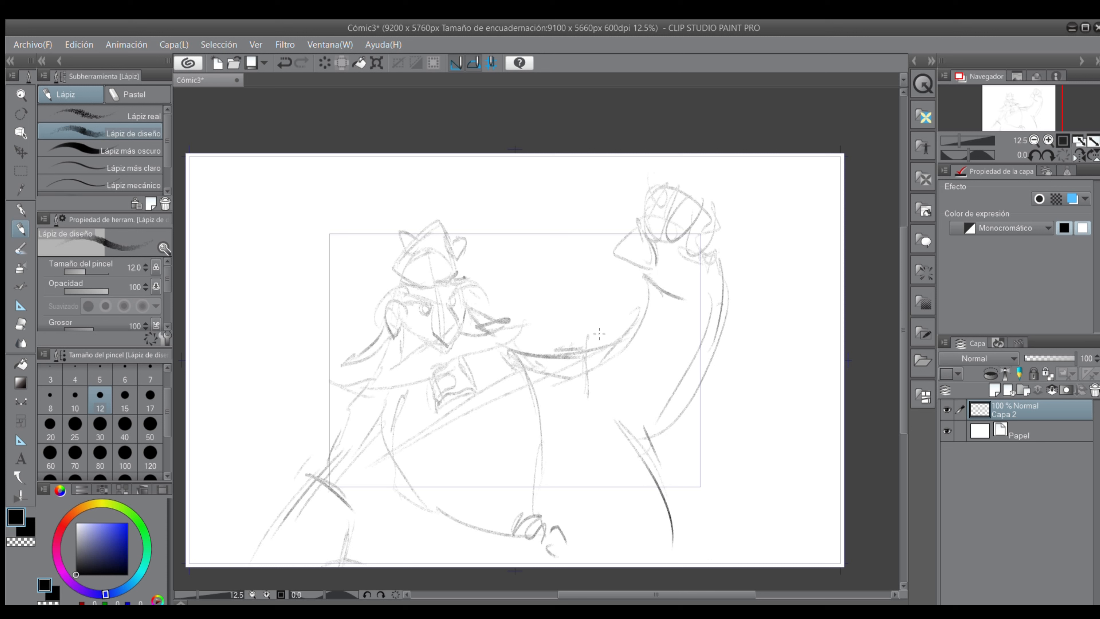
Step: Sketch a drinking horn held in the raised fist, with its tip pointing toward the page's right edge
left_click_drag(608, 188, 597, 223)
mouse_move(596, 228)
left_mouse_down()
mouse_move(619, 180)
mouse_move(646, 194)
left_mouse_up()
left_click_drag(600, 228, 619, 240)
mouse_move(678, 274)
left_mouse_down()
mouse_move(653, 254)
mouse_move(701, 279)
mouse_move(758, 267)
left_mouse_up()
mouse_move(655, 207)
left_mouse_down()
mouse_move(741, 243)
mouse_move(798, 239)
left_mouse_up()
left_click_drag(671, 265, 779, 241)
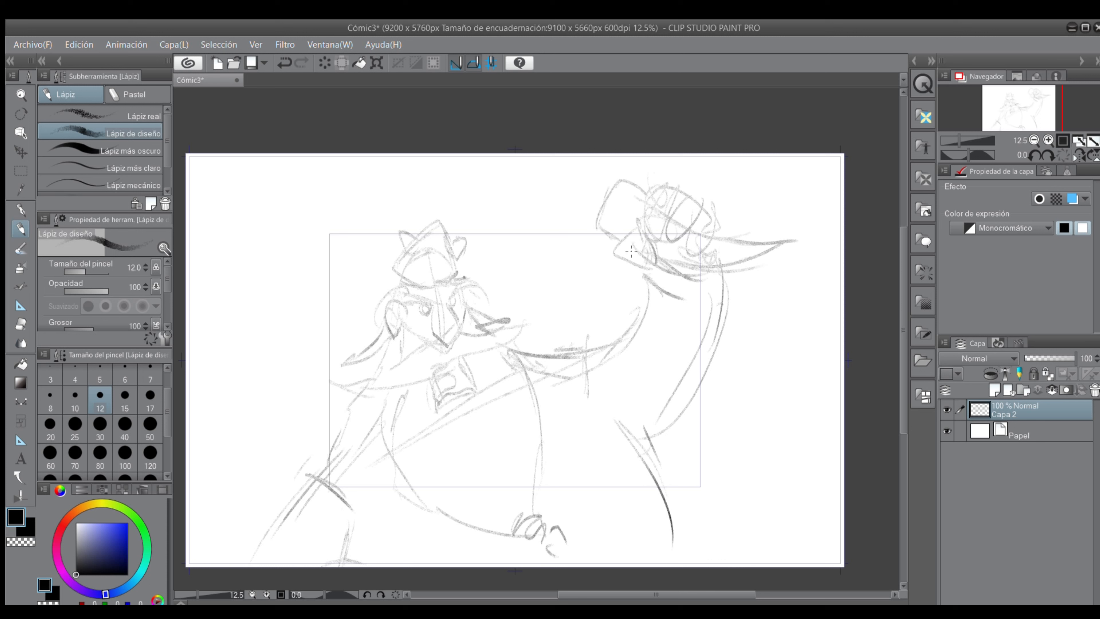
Step: Sketch a large axe behind the lowered arm at the page's left, and add a line to that arm
mouse_move(234, 439)
left_mouse_down()
mouse_move(206, 326)
mouse_move(241, 354)
mouse_move(288, 335)
mouse_move(315, 358)
left_mouse_up()
mouse_move(315, 357)
left_mouse_down()
mouse_move(294, 379)
mouse_move(282, 447)
left_mouse_up()
mouse_move(281, 445)
left_mouse_down()
mouse_move(236, 439)
mouse_move(249, 450)
left_mouse_up()
left_click_drag(260, 325, 329, 412)
left_click_drag(283, 342, 342, 408)
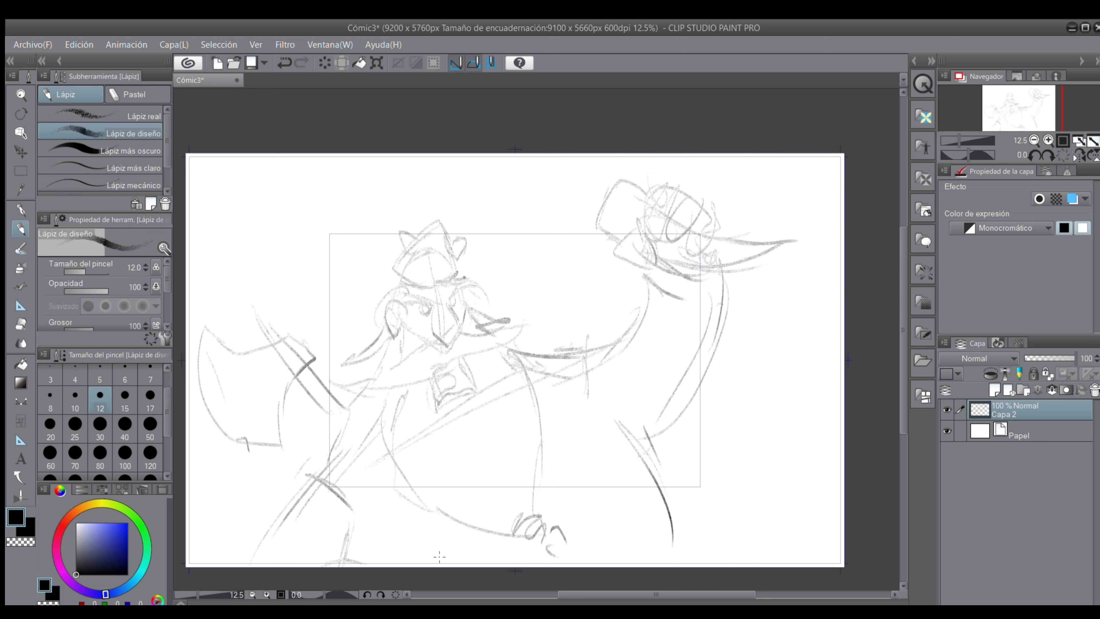
left_click_drag(330, 495, 378, 563)
Step: Add a new layer above the sketch and lower Capa 2's opacity to 50%
left_click(995, 389)
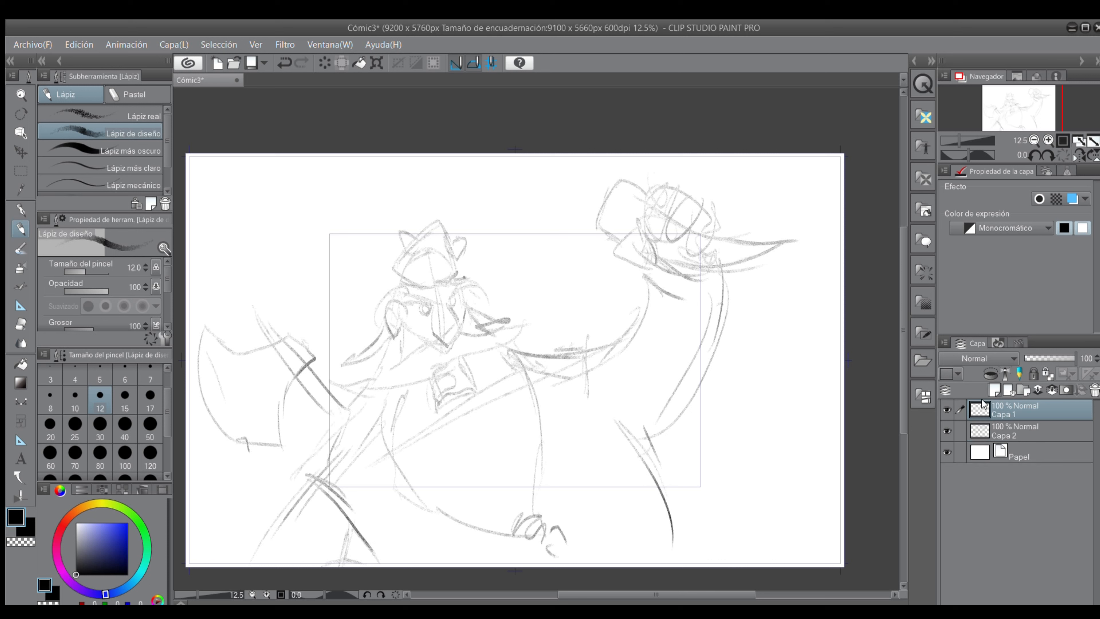
left_click(998, 421)
left_click_drag(1070, 362, 1050, 359)
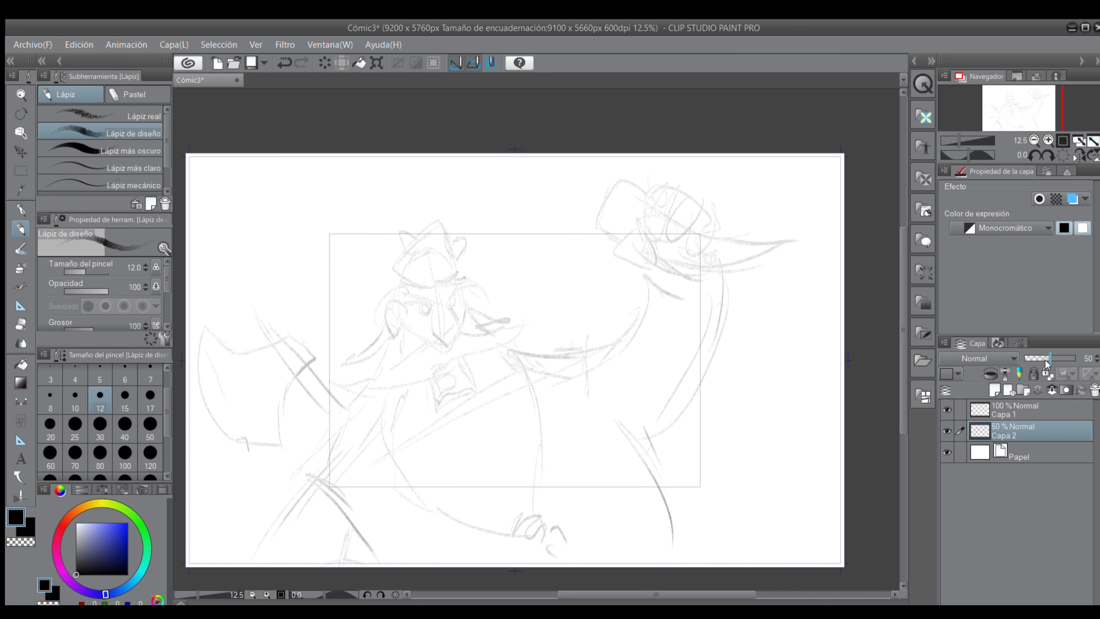
Step: Draw the clean lines of the eyes, nose and one moustache half on Capa 1 with the pencil at size 10
left_click(68, 392)
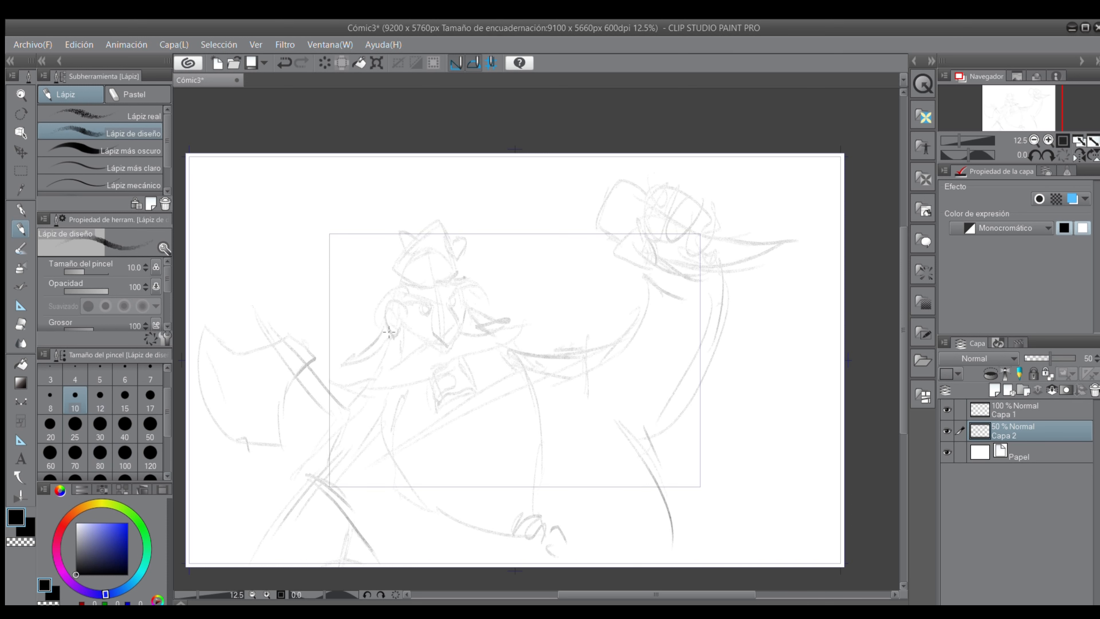
left_click(1026, 411)
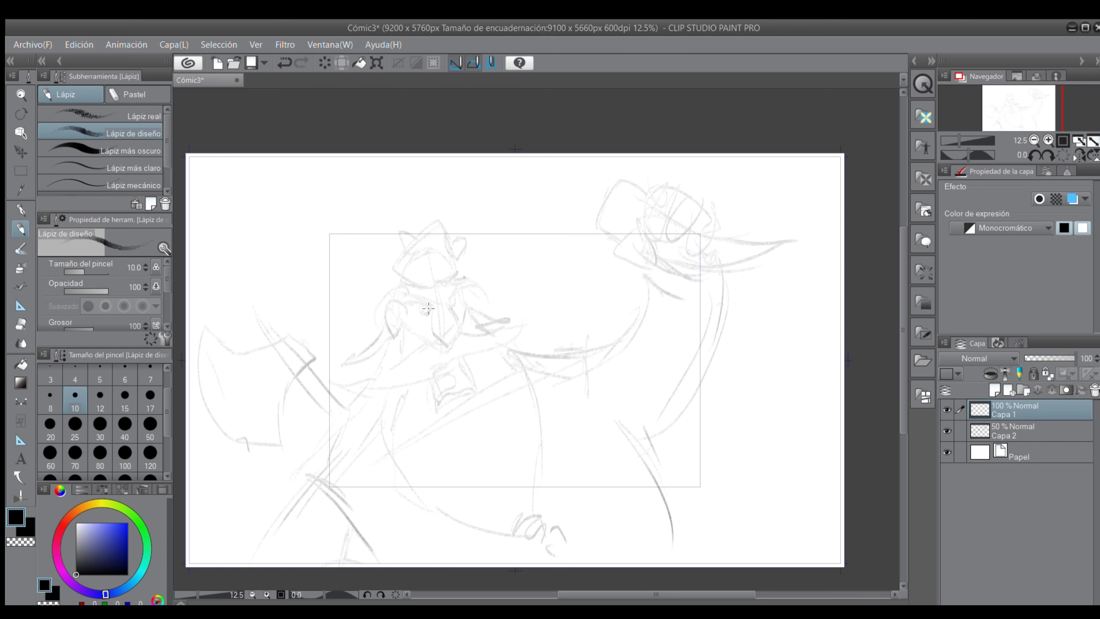
left_click(1033, 154)
left_click(1033, 154)
left_click(1047, 139)
left_click(1047, 139)
mouse_move(326, 389)
left_mouse_down()
mouse_move(360, 324)
mouse_move(389, 309)
mouse_move(368, 302)
mouse_move(401, 321)
mouse_move(359, 316)
mouse_move(358, 369)
mouse_move(393, 387)
mouse_move(371, 380)
mouse_move(399, 427)
mouse_move(396, 444)
mouse_move(365, 438)
mouse_move(396, 445)
mouse_move(365, 429)
left_mouse_up()
left_click_drag(315, 398, 272, 470)
mouse_move(277, 405)
left_mouse_down()
mouse_move(318, 387)
mouse_move(262, 399)
mouse_move(246, 474)
mouse_move(348, 455)
mouse_move(416, 492)
mouse_move(459, 435)
left_mouse_up()
mouse_move(418, 392)
left_mouse_down()
mouse_move(400, 398)
mouse_move(512, 275)
left_mouse_up()
left_click_drag(512, 279, 471, 396)
mouse_move(474, 398)
left_mouse_down()
mouse_move(478, 411)
mouse_move(452, 439)
left_mouse_up()
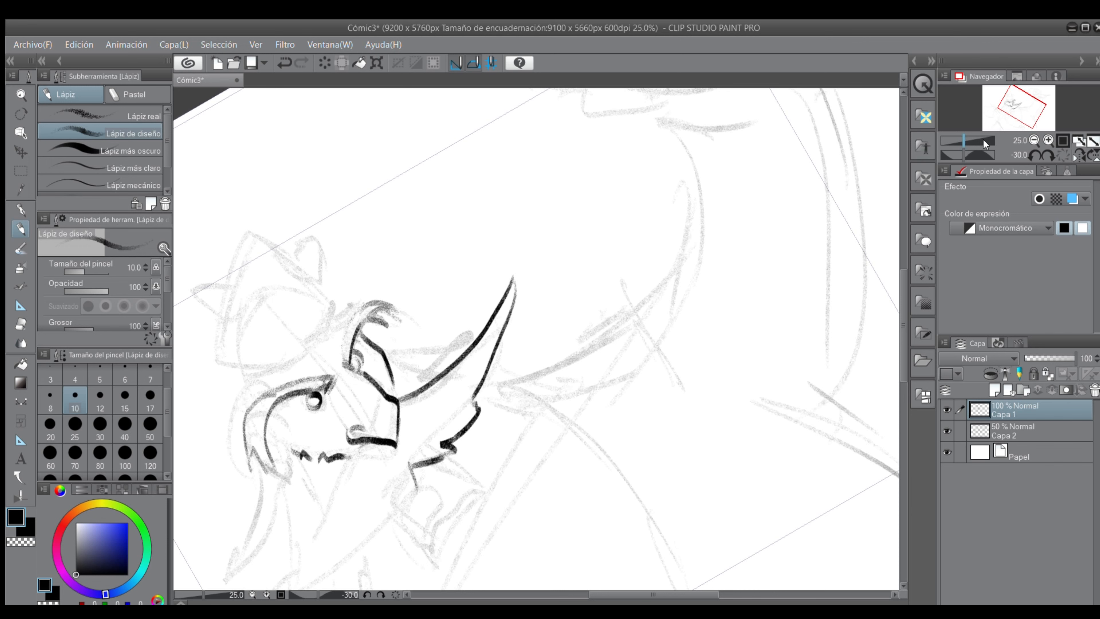
Step: Draw the other moustache half and the open mouth over the faded sketch
left_click(1033, 140)
mouse_move(449, 396)
left_mouse_down()
mouse_move(424, 436)
mouse_move(437, 447)
mouse_move(487, 404)
mouse_move(497, 417)
left_mouse_up()
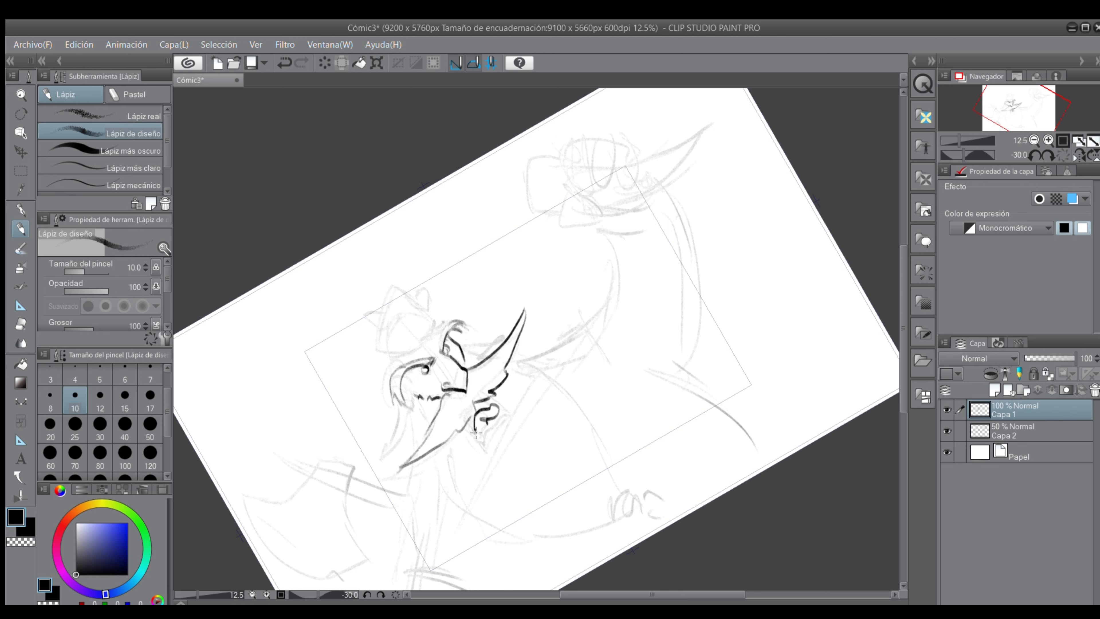
left_click_drag(476, 439, 507, 411)
left_click_drag(471, 449, 469, 424)
mouse_move(480, 443)
left_mouse_down()
mouse_move(472, 450)
mouse_move(489, 455)
mouse_move(524, 412)
mouse_move(487, 453)
left_mouse_up()
left_click_drag(522, 416, 517, 433)
left_click_drag(494, 394, 510, 412)
Step: Outline the large rounded beard and its tied tip in clean pencil lines
mouse_move(465, 346)
left_mouse_down()
mouse_move(539, 366)
mouse_move(537, 379)
mouse_move(608, 477)
left_mouse_up()
mouse_move(413, 404)
left_mouse_down()
mouse_move(440, 483)
mouse_move(469, 515)
mouse_move(516, 535)
mouse_move(498, 526)
mouse_move(584, 528)
left_mouse_up()
left_click_drag(614, 488, 631, 495)
mouse_move(579, 534)
left_mouse_down()
mouse_move(615, 523)
mouse_move(614, 509)
mouse_move(637, 493)
left_mouse_up()
mouse_move(634, 500)
left_mouse_down()
mouse_move(642, 491)
mouse_move(647, 513)
left_mouse_up()
Step: Outline the body from the raised arm's jagged shoulder edge down to the page border, replacing the doubled lines
mouse_move(525, 358)
left_mouse_down()
mouse_move(544, 342)
mouse_move(576, 345)
mouse_move(802, 446)
left_mouse_up()
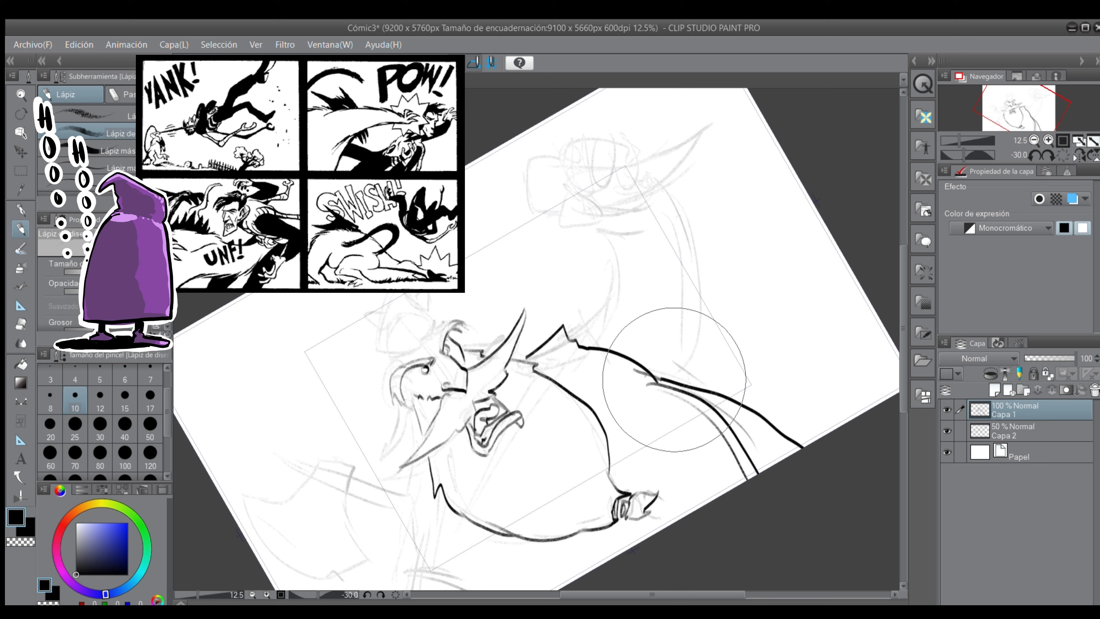
mouse_move(675, 372)
left_mouse_down()
mouse_move(722, 393)
mouse_move(781, 448)
left_mouse_up()
mouse_move(607, 349)
left_mouse_down()
mouse_move(734, 426)
mouse_move(765, 469)
left_mouse_up()
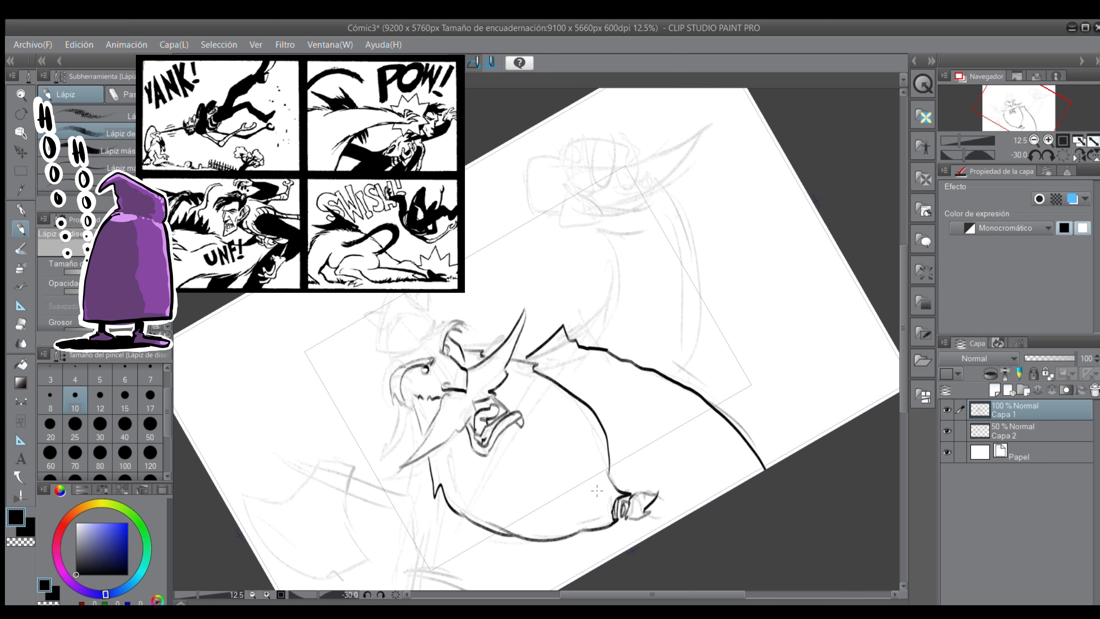
Step: Outline the body's other side and the lowered arm down to the page border
mouse_move(424, 480)
left_mouse_down()
mouse_move(405, 572)
mouse_move(419, 571)
left_mouse_up()
left_click_drag(1015, 126, 1011, 137)
left_click_drag(406, 502, 500, 560)
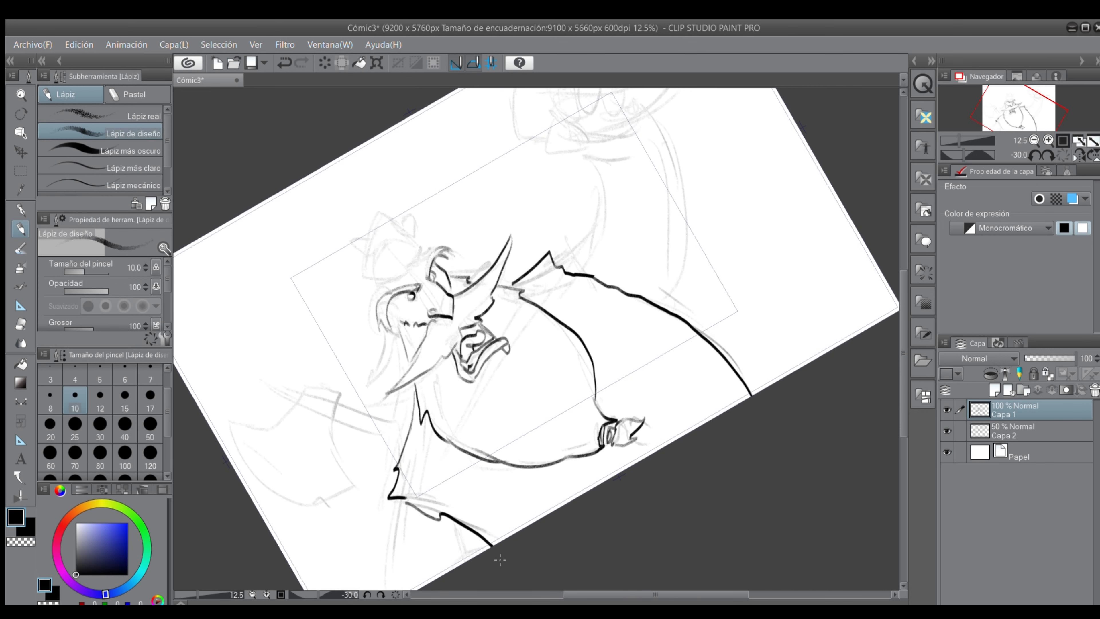
left_click_drag(400, 502, 392, 589)
Step: Draw the hair strands and details around the face, and outline the horned helmet above them
left_click_drag(389, 308, 395, 310)
left_click_drag(389, 313, 383, 334)
left_click_drag(441, 259, 452, 277)
mouse_move(436, 260)
left_mouse_down()
mouse_move(455, 279)
mouse_move(412, 268)
mouse_move(440, 236)
mouse_move(407, 271)
mouse_move(417, 276)
mouse_move(389, 269)
mouse_move(388, 297)
mouse_move(374, 289)
mouse_move(362, 321)
left_mouse_up()
mouse_move(363, 321)
left_mouse_down()
mouse_move(375, 306)
mouse_move(379, 396)
mouse_move(365, 436)
left_mouse_up()
mouse_move(374, 415)
left_mouse_down()
mouse_move(381, 445)
mouse_move(384, 417)
left_mouse_up()
left_click_drag(382, 421, 379, 455)
left_click_drag(382, 425, 388, 491)
mouse_move(393, 409)
left_mouse_down()
mouse_move(392, 466)
mouse_move(392, 438)
left_mouse_up()
left_click_drag(459, 266, 514, 276)
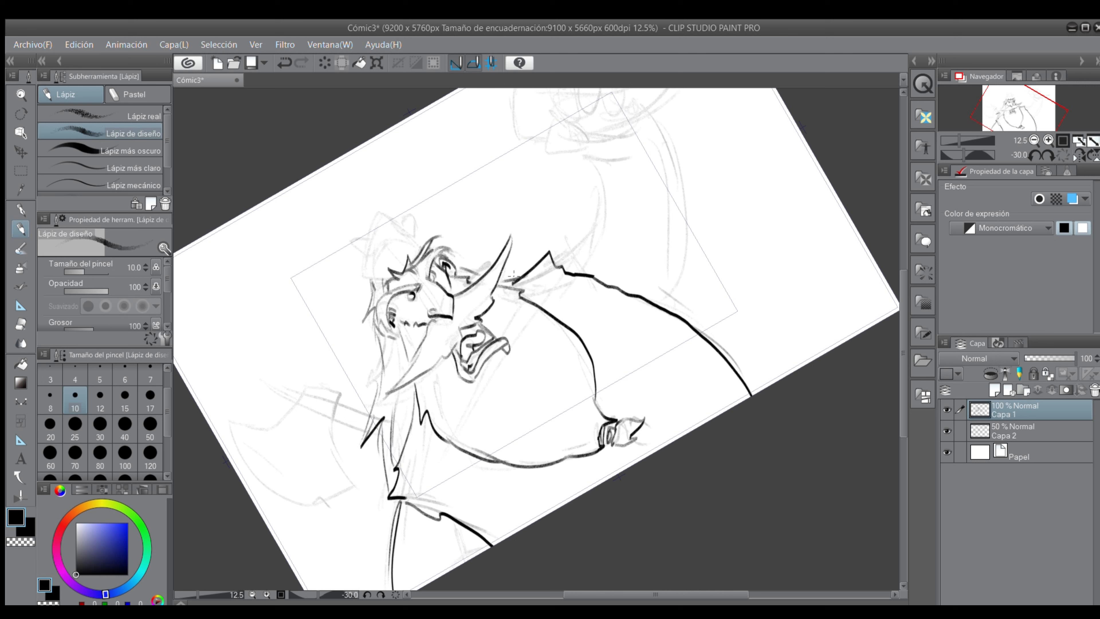
mouse_move(364, 278)
left_mouse_down()
mouse_move(392, 279)
mouse_move(360, 278)
mouse_move(366, 257)
left_mouse_up()
mouse_move(352, 241)
left_mouse_down()
mouse_move(373, 238)
mouse_move(370, 257)
mouse_move(377, 214)
mouse_move(411, 236)
left_mouse_up()
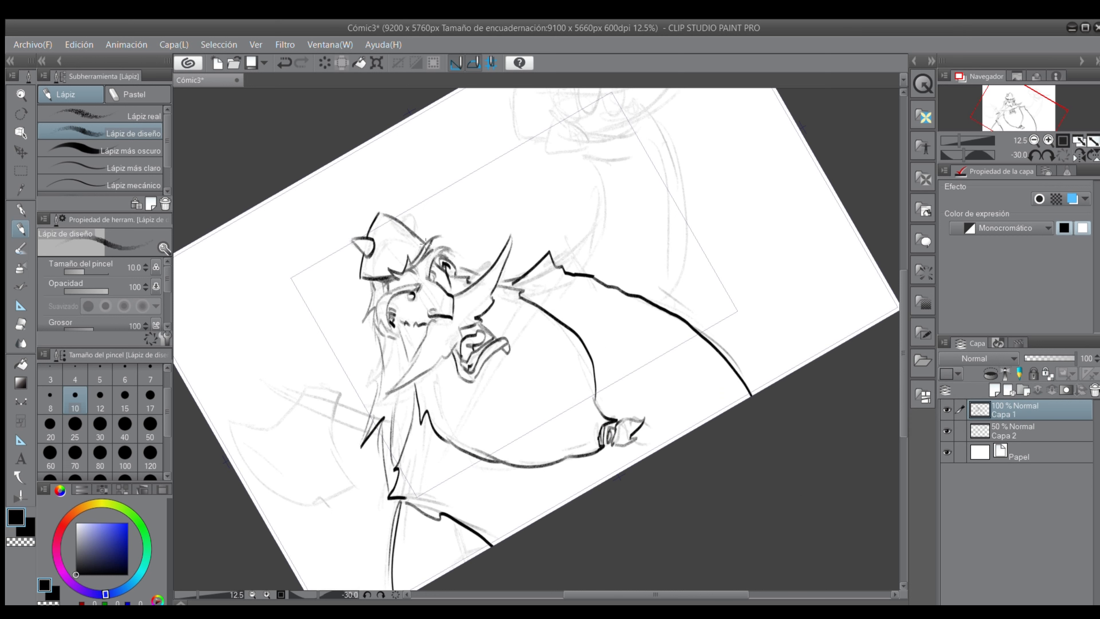
Step: Outline the axe's handle and notched blade over the faded sketch
mouse_move(339, 397)
left_mouse_down()
mouse_move(336, 421)
mouse_move(347, 403)
mouse_move(373, 415)
mouse_move(365, 431)
mouse_move(391, 420)
mouse_move(399, 446)
mouse_move(411, 429)
left_mouse_up()
mouse_move(296, 401)
left_mouse_down()
mouse_move(303, 386)
mouse_move(279, 422)
mouse_move(250, 432)
mouse_move(299, 495)
left_mouse_up()
mouse_move(227, 437)
left_mouse_down()
mouse_move(291, 497)
mouse_move(221, 416)
mouse_move(291, 411)
left_mouse_up()
left_click_drag(298, 503, 355, 489)
mouse_move(331, 414)
left_mouse_down()
mouse_move(331, 460)
mouse_move(354, 488)
left_mouse_up()
left_click_drag(333, 418, 339, 473)
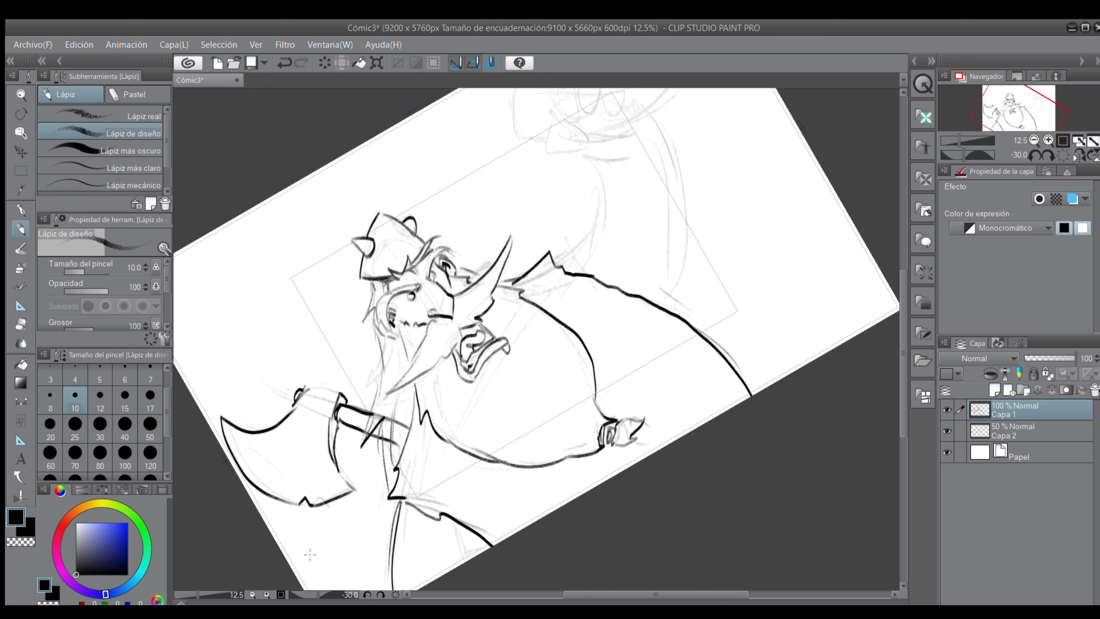
Step: Draw the clean lines of the raised fist with its thumb and fingers closed around the drinking horn
left_click_drag(498, 280, 516, 277)
left_click_drag(977, 123, 991, 115)
mouse_move(475, 274)
left_mouse_down()
mouse_move(496, 246)
mouse_move(518, 279)
mouse_move(526, 262)
mouse_move(576, 240)
left_mouse_up()
mouse_move(486, 197)
left_mouse_down()
mouse_move(473, 216)
mouse_move(497, 240)
left_mouse_up()
mouse_move(498, 234)
left_mouse_down()
mouse_move(501, 195)
mouse_move(509, 212)
mouse_move(474, 216)
mouse_move(460, 235)
mouse_move(480, 269)
left_mouse_up()
mouse_move(509, 213)
left_mouse_down()
mouse_move(528, 190)
mouse_move(518, 245)
mouse_move(536, 200)
mouse_move(551, 230)
mouse_move(536, 244)
left_mouse_up()
left_click_drag(552, 198, 556, 229)
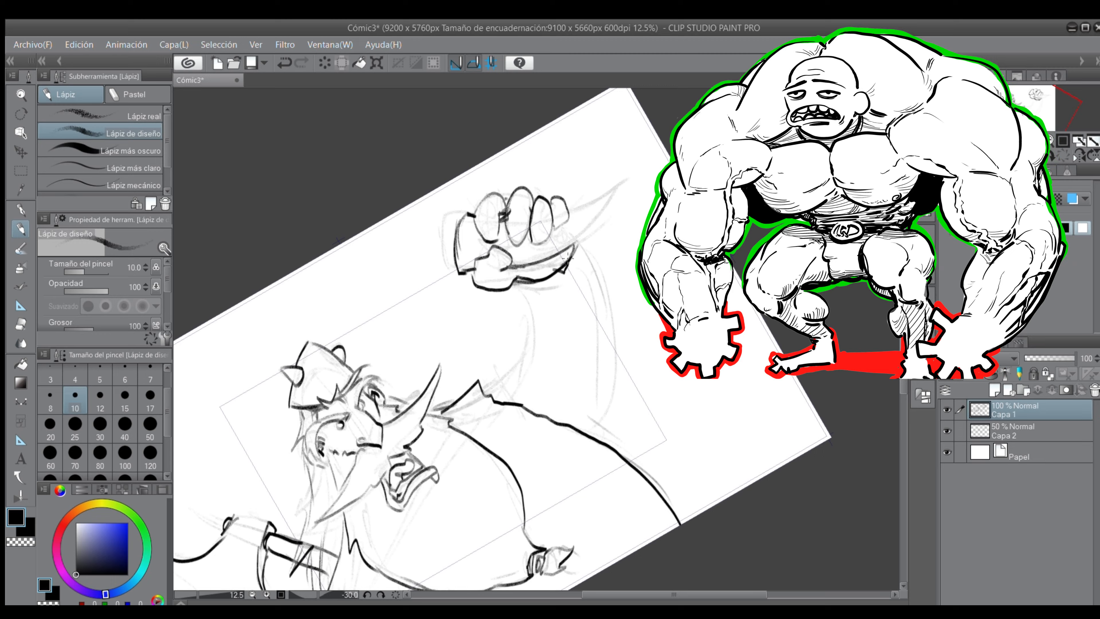
Step: Draw the laced bracer on the raised forearm and the arm's outline down to the shoulder
left_click_drag(562, 271, 588, 323)
mouse_move(575, 274)
left_mouse_down()
mouse_move(563, 301)
mouse_move(561, 284)
mouse_move(580, 290)
left_mouse_up()
mouse_move(590, 288)
left_mouse_down()
mouse_move(568, 313)
mouse_move(568, 303)
mouse_move(587, 307)
mouse_move(576, 320)
left_mouse_up()
mouse_move(576, 321)
left_mouse_down()
mouse_move(596, 320)
mouse_move(591, 336)
left_mouse_up()
mouse_move(514, 289)
left_mouse_down()
mouse_move(527, 340)
mouse_move(588, 347)
mouse_move(592, 328)
left_mouse_up()
left_click_drag(592, 328, 604, 337)
left_click_drag(604, 336, 617, 331)
left_click_drag(589, 252, 615, 329)
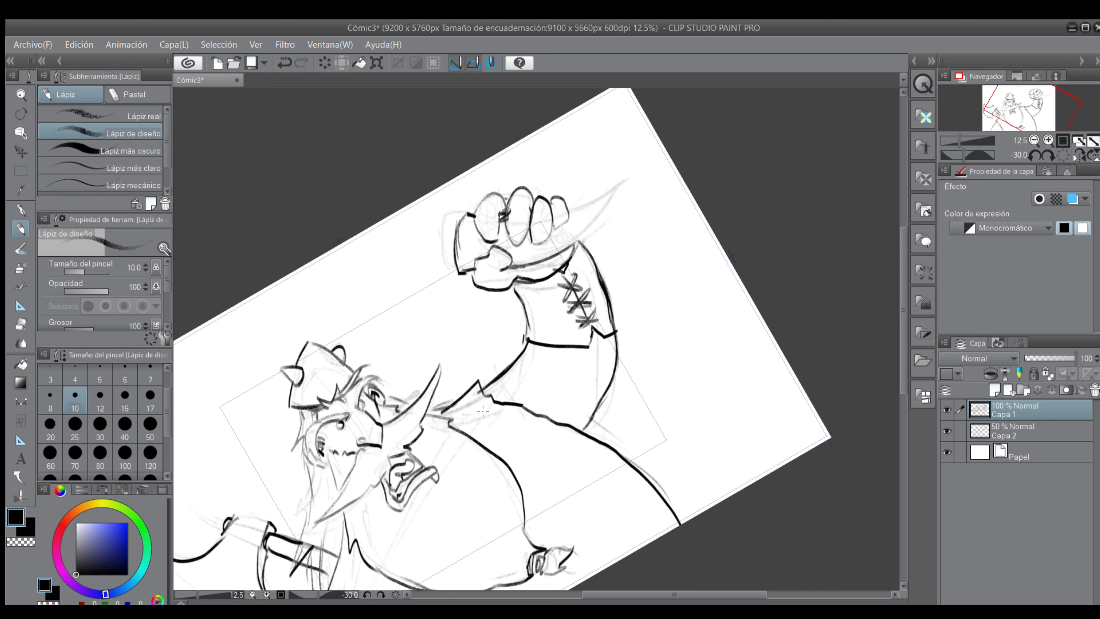
Step: Draw liquid splashing out of the drinking horn above the helmet, with a few loose drops
left_click_drag(449, 404, 438, 411)
mouse_move(448, 223)
left_mouse_down()
mouse_move(359, 282)
mouse_move(411, 264)
mouse_move(433, 271)
mouse_move(437, 311)
mouse_move(420, 265)
mouse_move(430, 285)
mouse_move(409, 314)
mouse_move(354, 326)
left_mouse_up()
left_click_drag(359, 265, 338, 282)
mouse_move(364, 250)
left_mouse_down()
mouse_move(312, 321)
mouse_move(320, 310)
left_mouse_up()
mouse_move(330, 291)
left_mouse_down()
mouse_move(392, 238)
mouse_move(405, 256)
mouse_move(449, 257)
left_mouse_up()
Step: Undo the oversized erasure and erase a small piece of the horn's rim with the Rugoso eraser at size 20
left_click(449, 250)
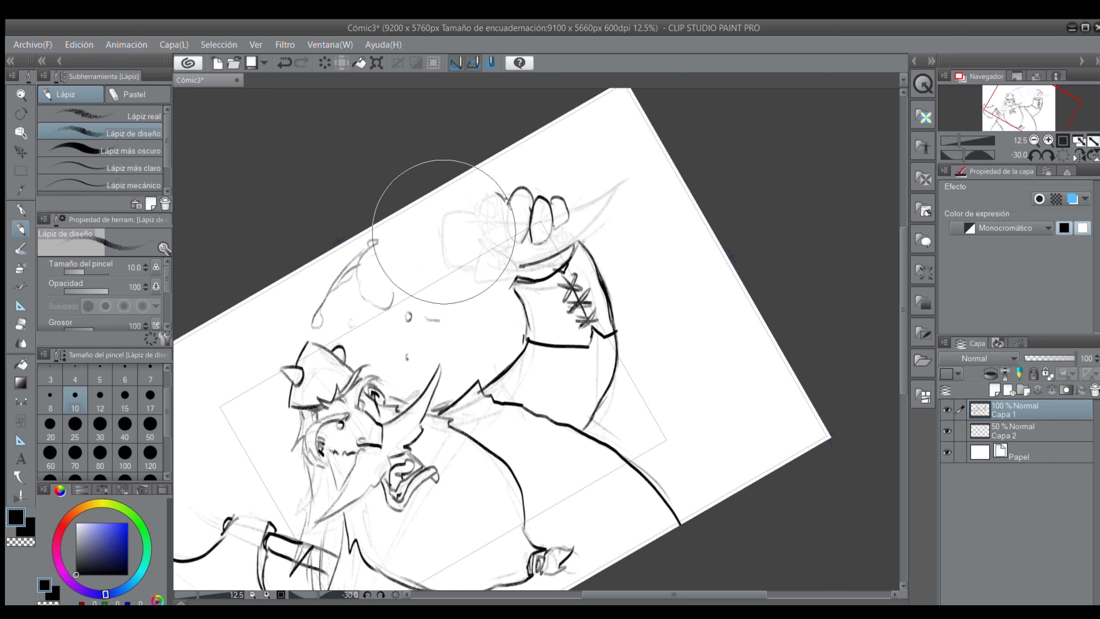
key("ctrl+z")
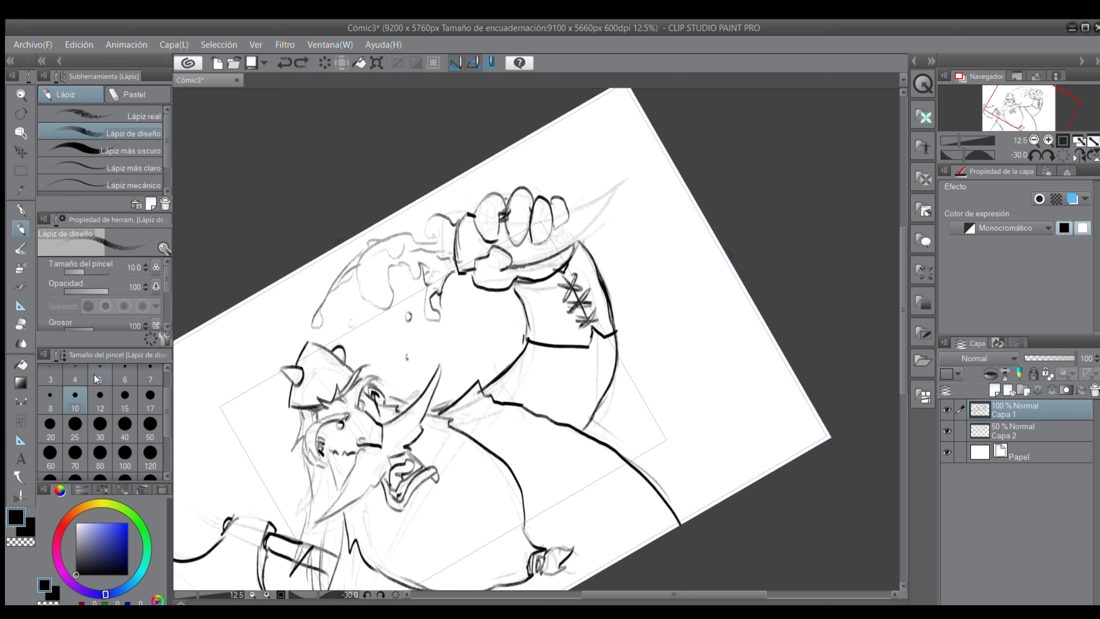
left_click(21, 323)
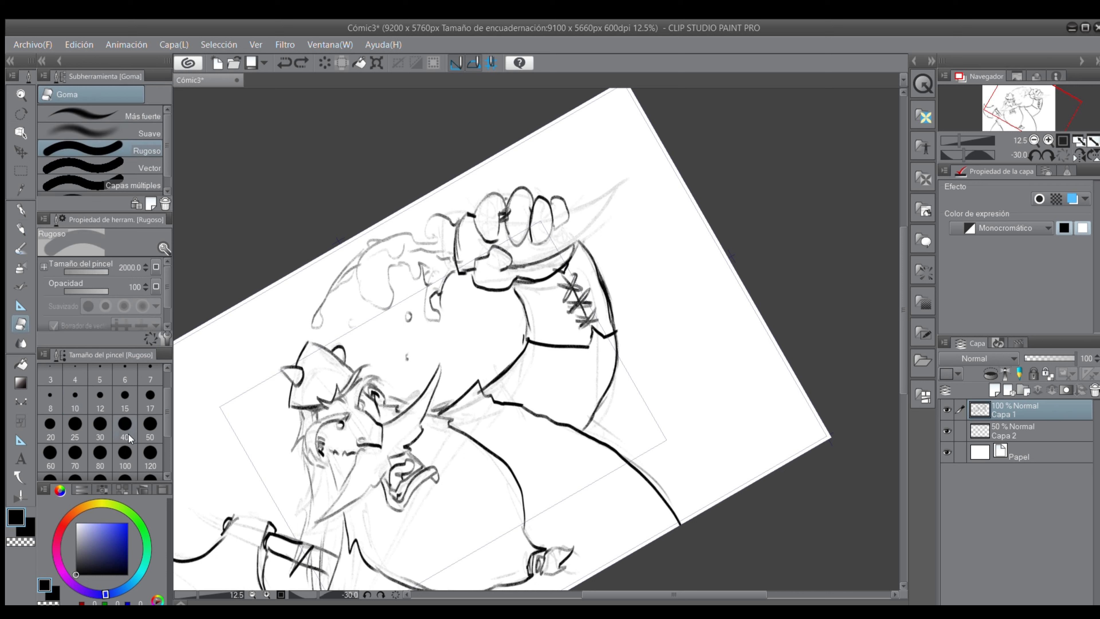
left_click(50, 427)
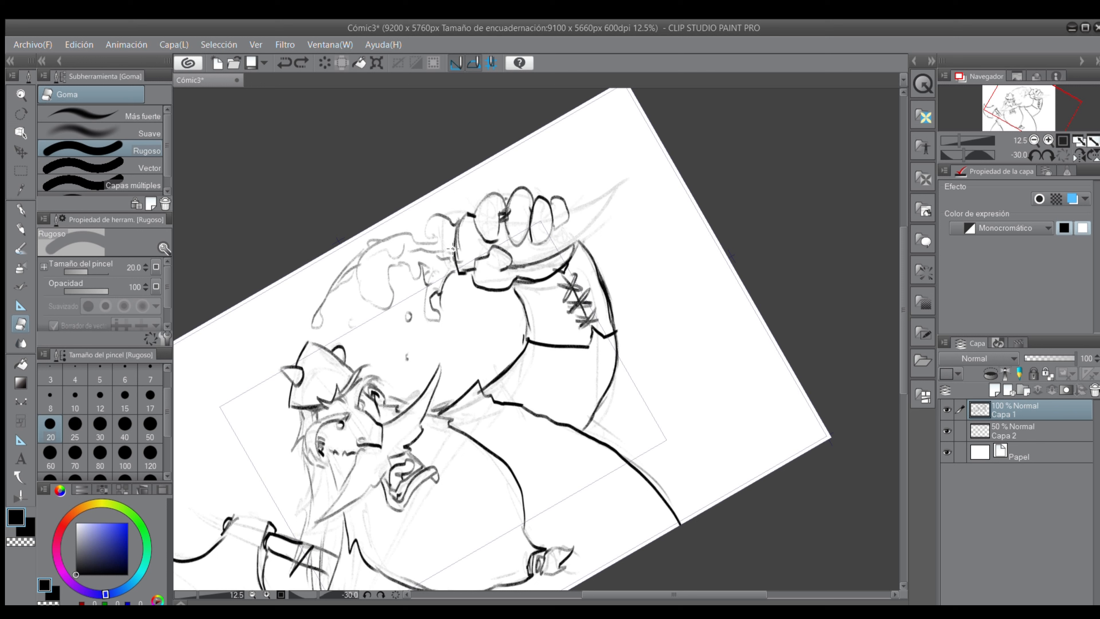
left_click_drag(453, 243, 455, 233)
Step: Choose the Maru pen, add a new layer above Capa 1 and lower Capa 1's opacity to 51%
left_click(20, 211)
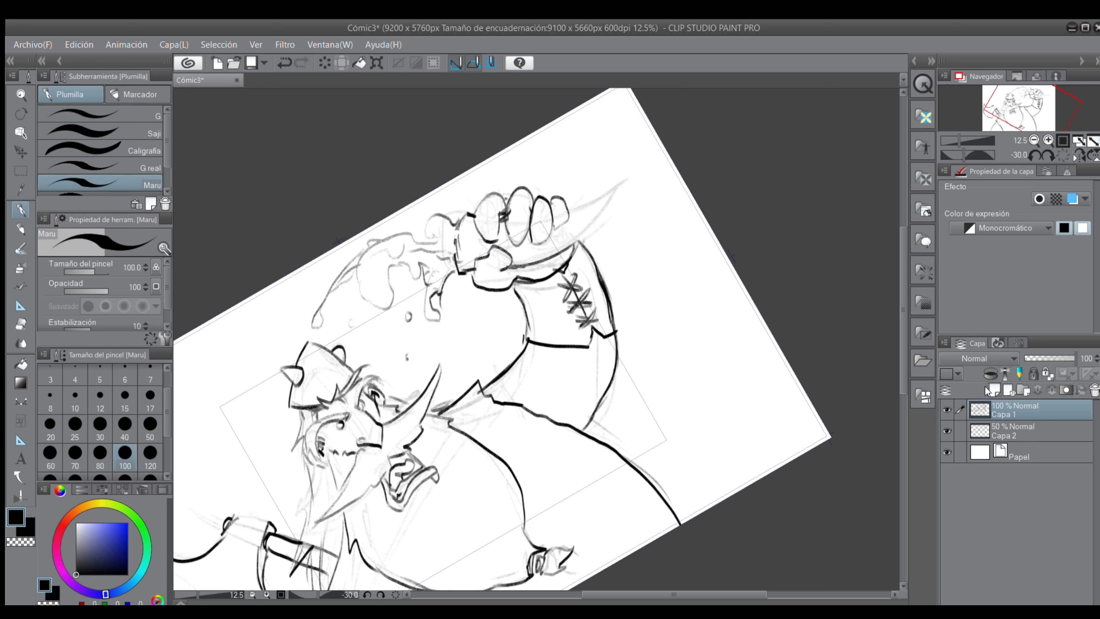
left_click(994, 389)
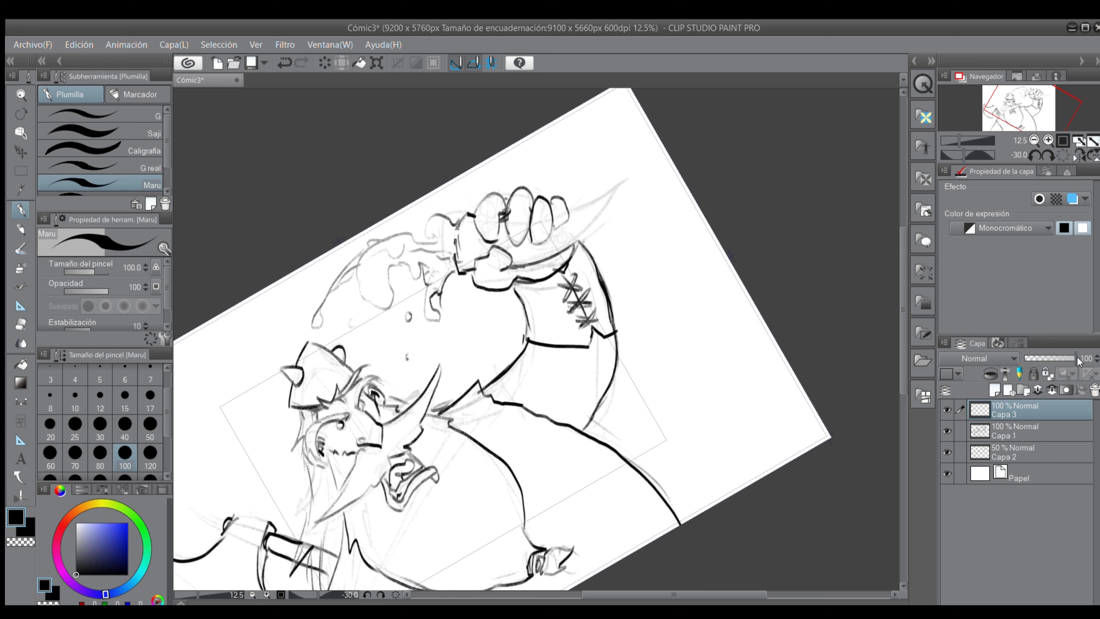
left_click(1016, 433)
left_click(1050, 357)
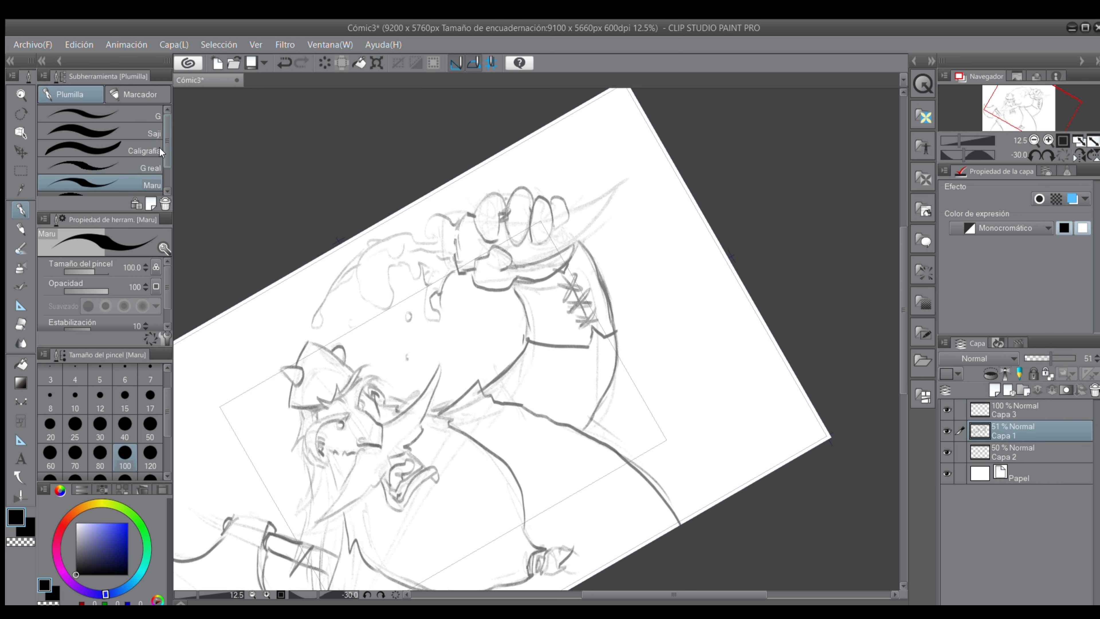
Step: Set the Maru pen to size 10 and ink the bushy eyebrow nearer the raised arm on layer Capa 3
scroll(128, 165, "down", 1)
left_click(75, 401)
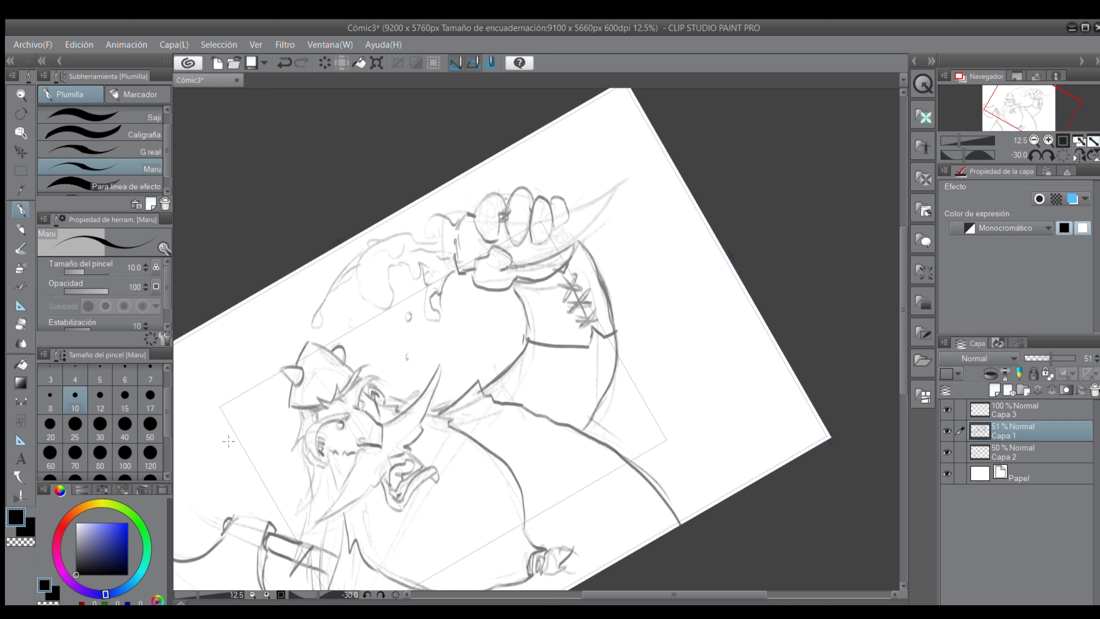
left_click(1013, 409)
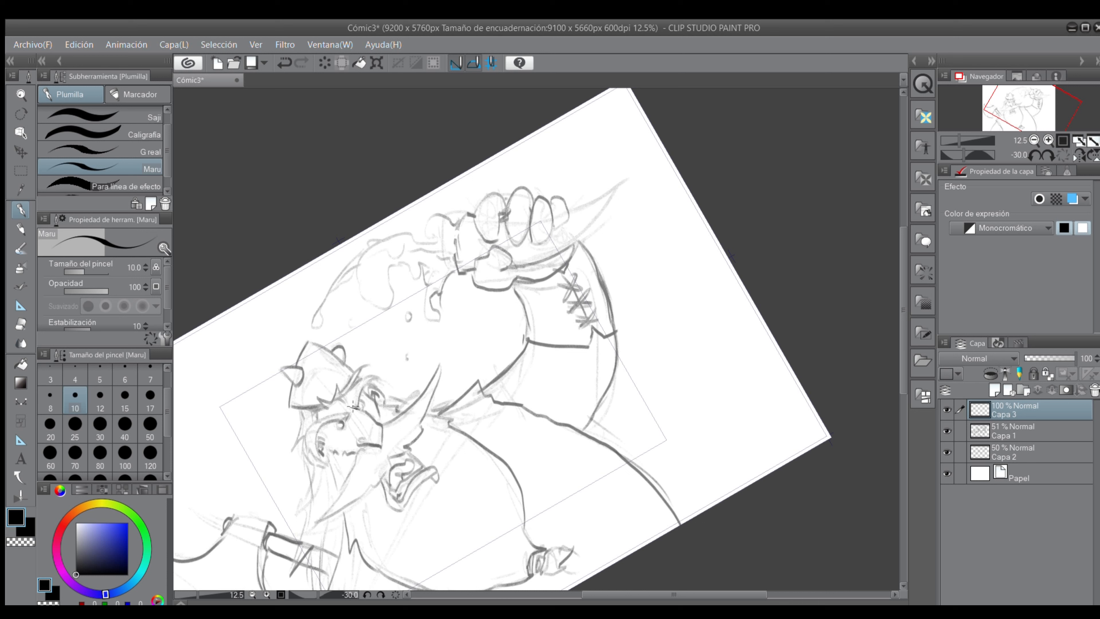
mouse_move(359, 407)
left_mouse_down()
mouse_move(363, 385)
mouse_move(388, 397)
mouse_move(365, 371)
mouse_move(386, 377)
mouse_move(385, 390)
left_mouse_up()
left_click_drag(363, 382, 361, 408)
Step: With the pen at size 12, ink the other eyebrow, both eyes and the hair tuft under the helmet's rim
left_click(100, 399)
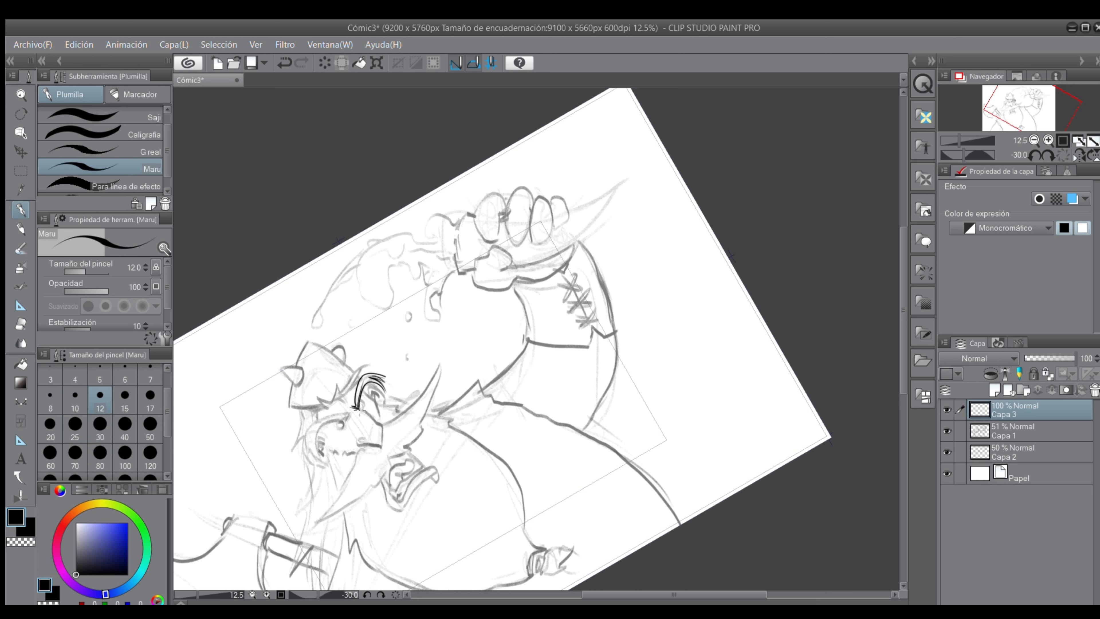
mouse_move(362, 399)
left_mouse_down()
mouse_move(366, 411)
mouse_move(319, 450)
left_mouse_up()
left_click_drag(307, 434, 314, 426)
mouse_move(315, 426)
left_mouse_down()
mouse_move(306, 430)
mouse_move(349, 412)
left_mouse_up()
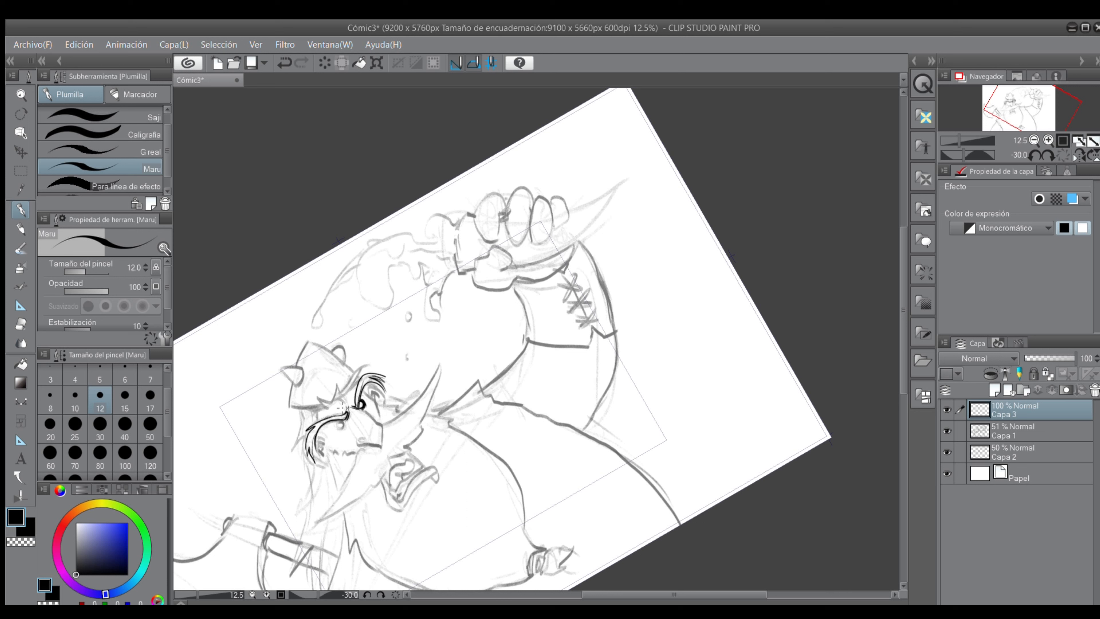
mouse_move(317, 397)
left_mouse_down()
mouse_move(337, 386)
mouse_move(328, 408)
mouse_move(351, 392)
mouse_move(365, 365)
mouse_move(355, 388)
left_mouse_up()
left_click_drag(340, 424, 341, 427)
left_click_drag(338, 428, 339, 428)
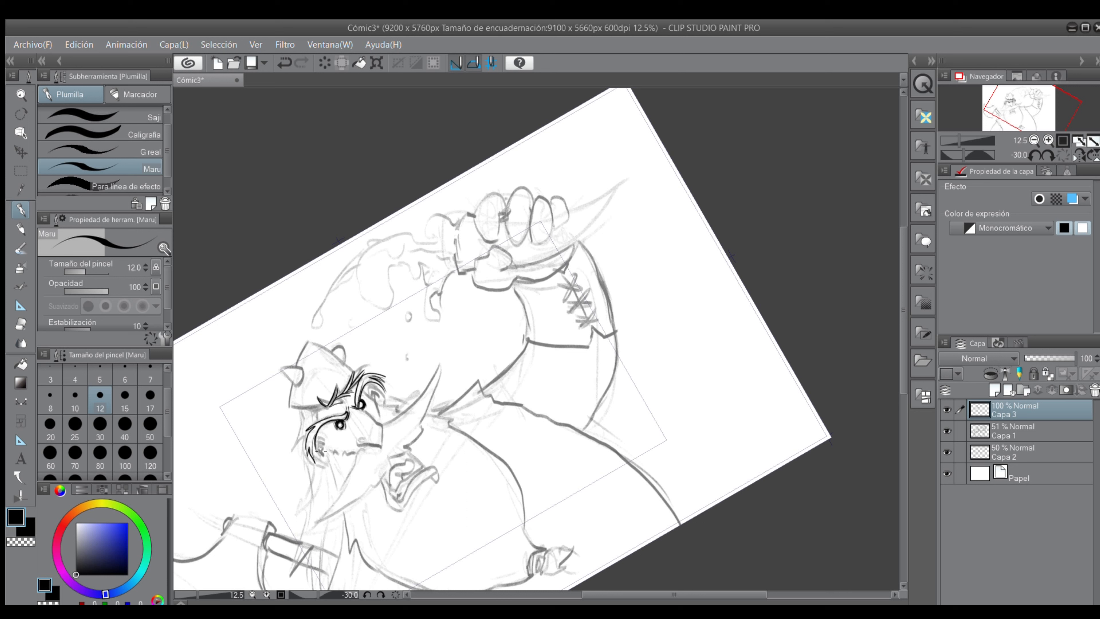
Step: Set the pen to size 15 and ink the nose and the far cheek's contour
left_click(130, 407)
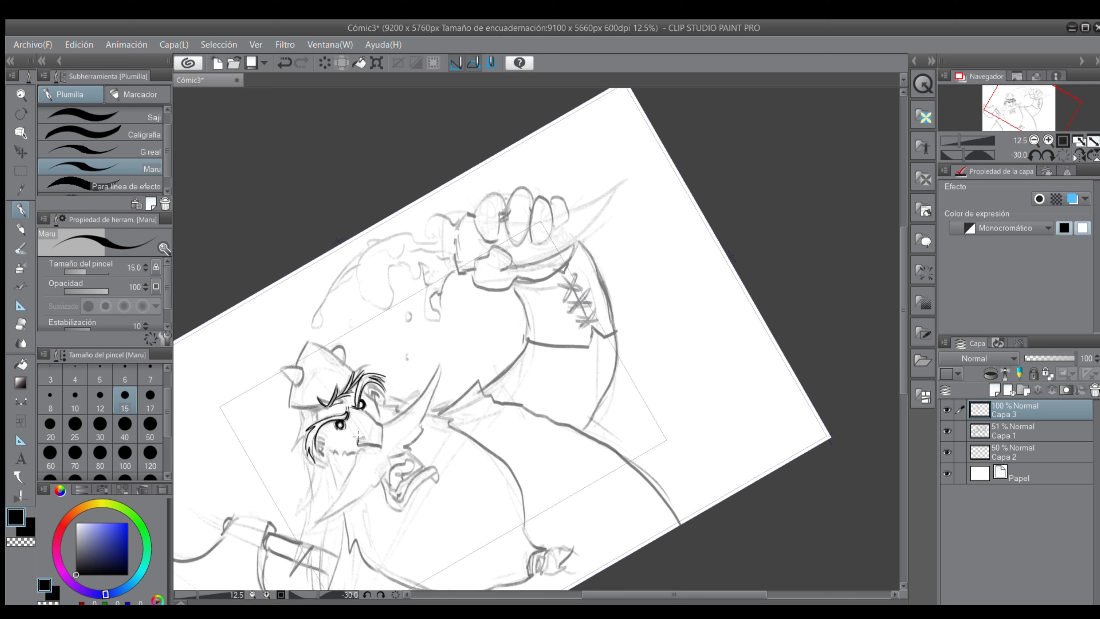
left_click_drag(359, 432, 355, 444)
mouse_move(360, 444)
left_mouse_down()
mouse_move(380, 444)
mouse_move(371, 418)
mouse_move(381, 432)
left_mouse_up()
mouse_move(363, 391)
left_mouse_down()
mouse_move(376, 425)
mouse_move(377, 403)
mouse_move(403, 409)
left_mouse_up()
Step: Ink the long moustache with jagged edges and pointed tips on both sides
mouse_move(328, 447)
left_mouse_down()
mouse_move(362, 441)
mouse_move(357, 462)
mouse_move(304, 505)
mouse_move(342, 492)
mouse_move(339, 500)
mouse_move(312, 524)
left_mouse_up()
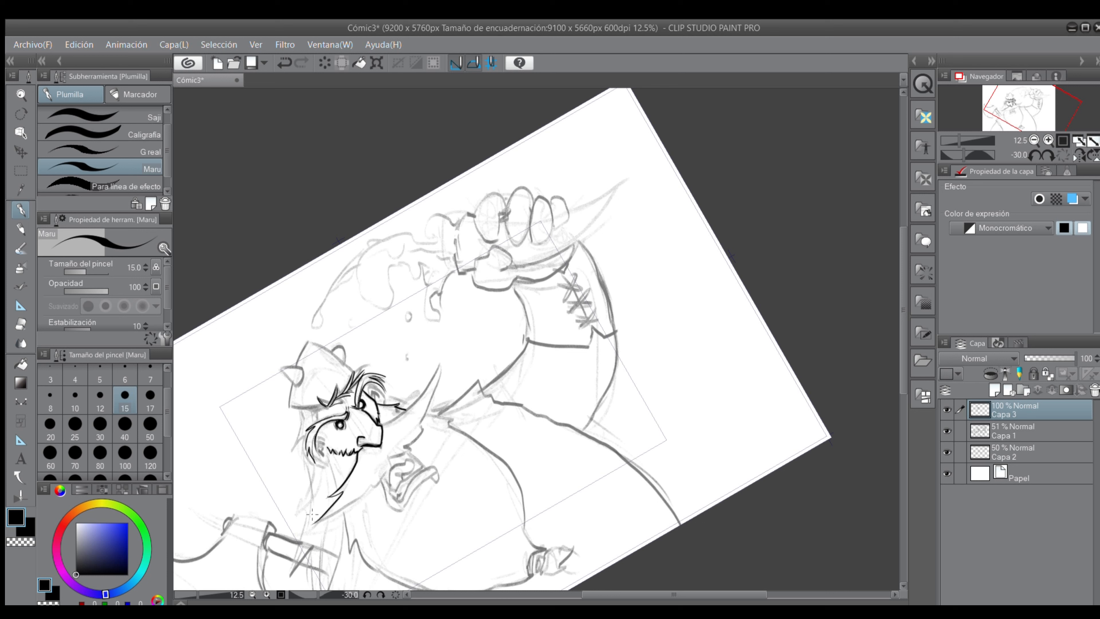
mouse_move(312, 524)
left_mouse_down()
mouse_move(366, 492)
mouse_move(417, 437)
mouse_move(436, 404)
mouse_move(427, 413)
mouse_move(441, 359)
left_mouse_up()
mouse_move(385, 423)
left_mouse_down()
mouse_move(419, 387)
mouse_move(415, 404)
mouse_move(423, 381)
mouse_move(420, 403)
mouse_move(440, 366)
left_mouse_up()
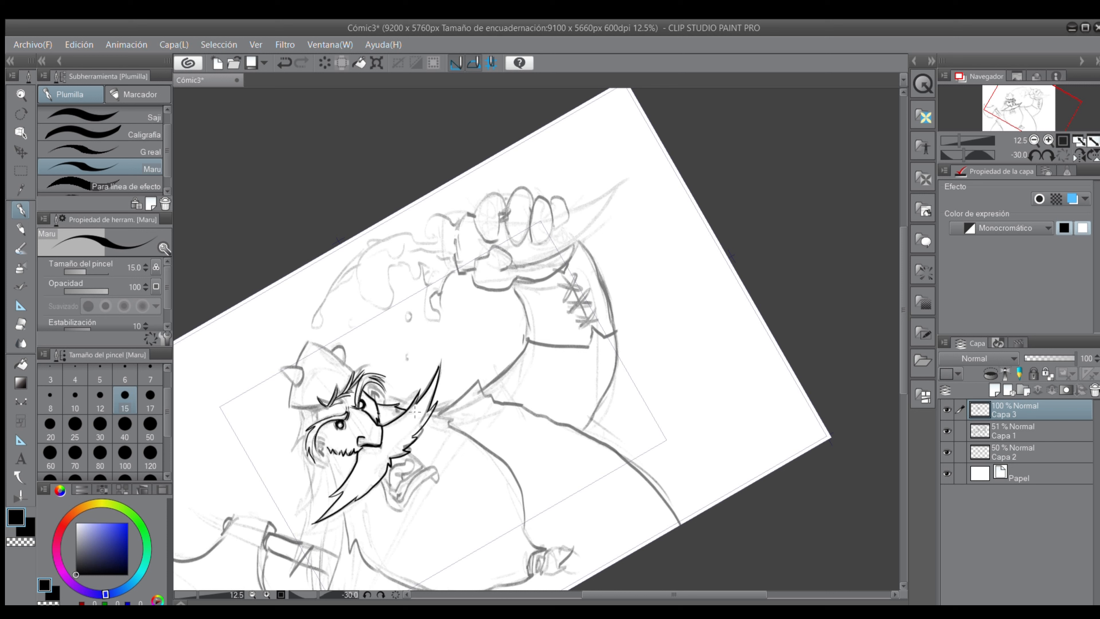
Step: Ink the open mouth with its tongue, teeth and protruding lower lip, undoing the first faulty stroke
mouse_move(392, 488)
left_mouse_down()
mouse_move(405, 459)
mouse_move(412, 467)
mouse_move(398, 474)
left_mouse_up()
key("ctrl+z")
mouse_move(409, 474)
left_mouse_down()
mouse_move(394, 490)
mouse_move(424, 466)
mouse_move(397, 494)
mouse_move(410, 488)
mouse_move(411, 455)
mouse_move(424, 467)
left_mouse_up()
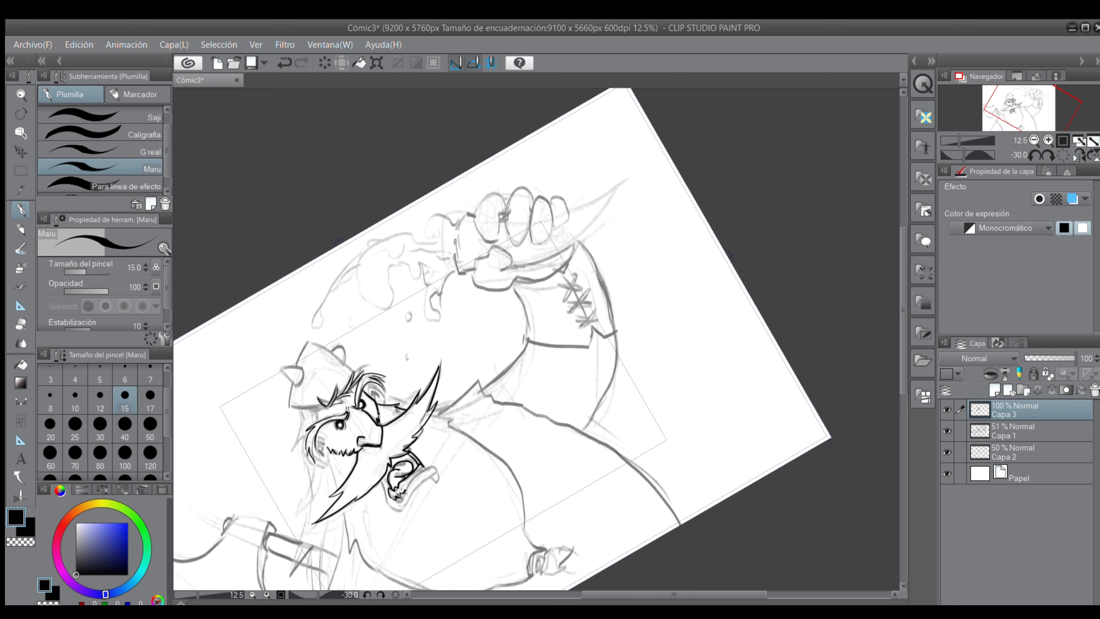
mouse_move(389, 501)
left_mouse_down()
mouse_move(401, 506)
mouse_move(413, 476)
mouse_move(438, 474)
mouse_move(400, 510)
mouse_move(431, 477)
mouse_move(404, 502)
mouse_move(383, 476)
left_mouse_up()
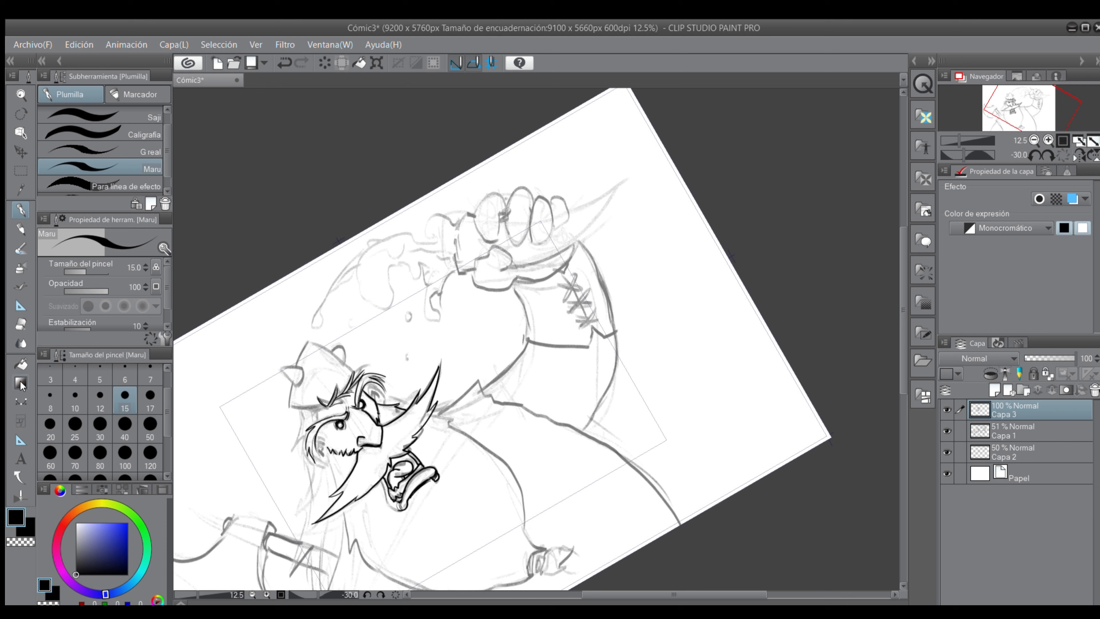
Step: Fill the mouth's interior with black and ink the outer contour beside the lower lip with the Maru pen
left_click(21, 364)
left_click(398, 460)
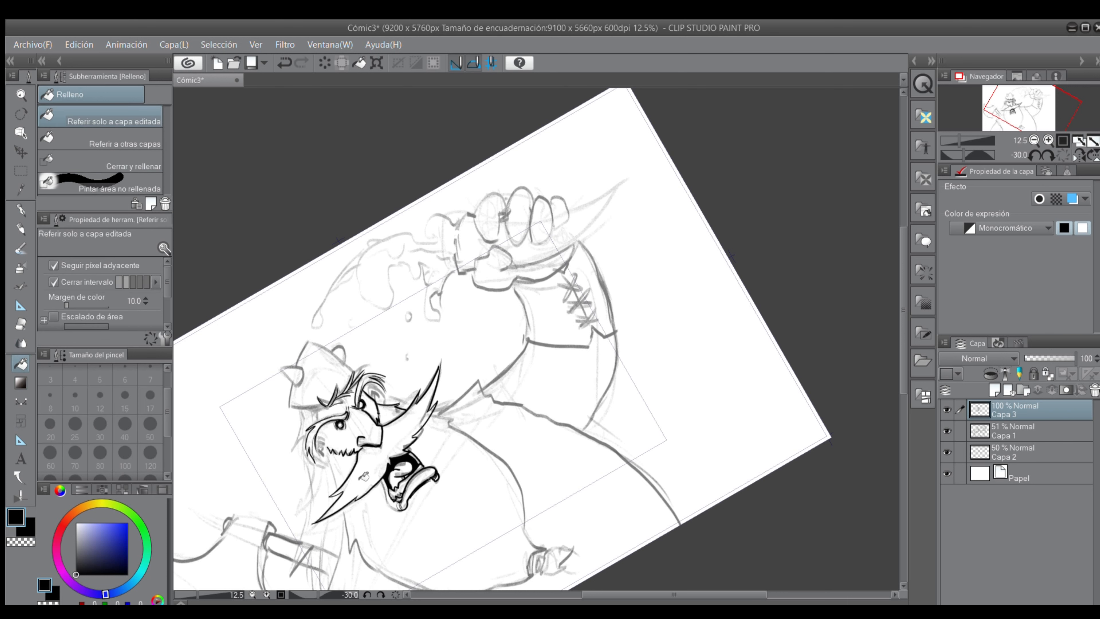
left_click(20, 210)
left_click_drag(380, 480, 395, 511)
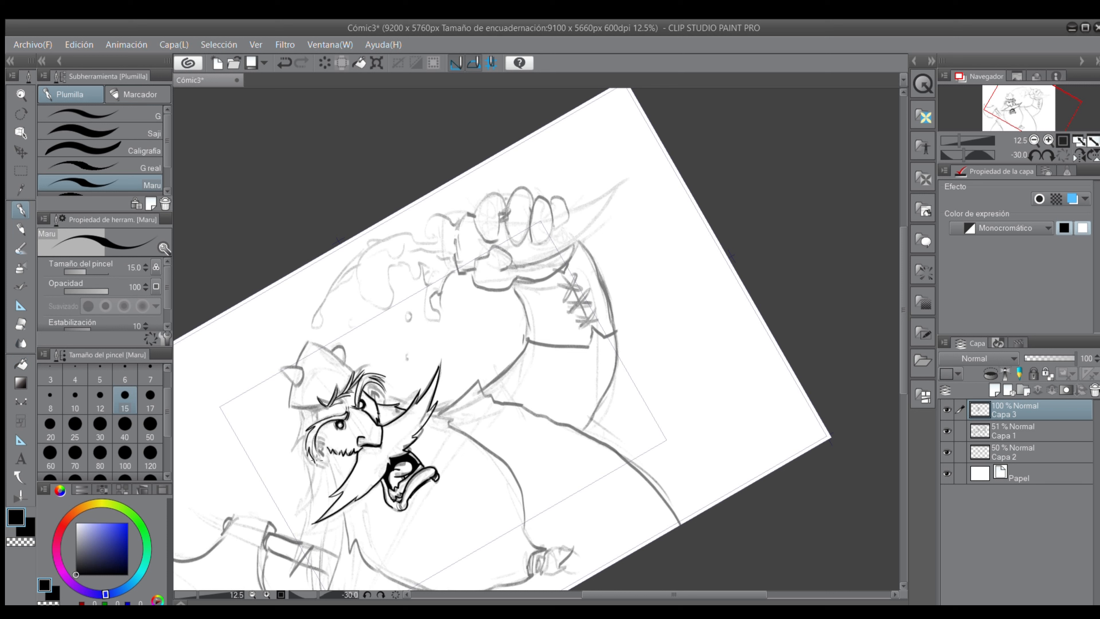
Step: Ink the beard's rounded outline down to its tied end, plus the near ear and loose hair beside the face
mouse_move(324, 451)
left_mouse_down()
mouse_move(345, 551)
mouse_move(350, 538)
mouse_move(366, 564)
left_mouse_up()
left_click_drag(1017, 124, 1024, 134)
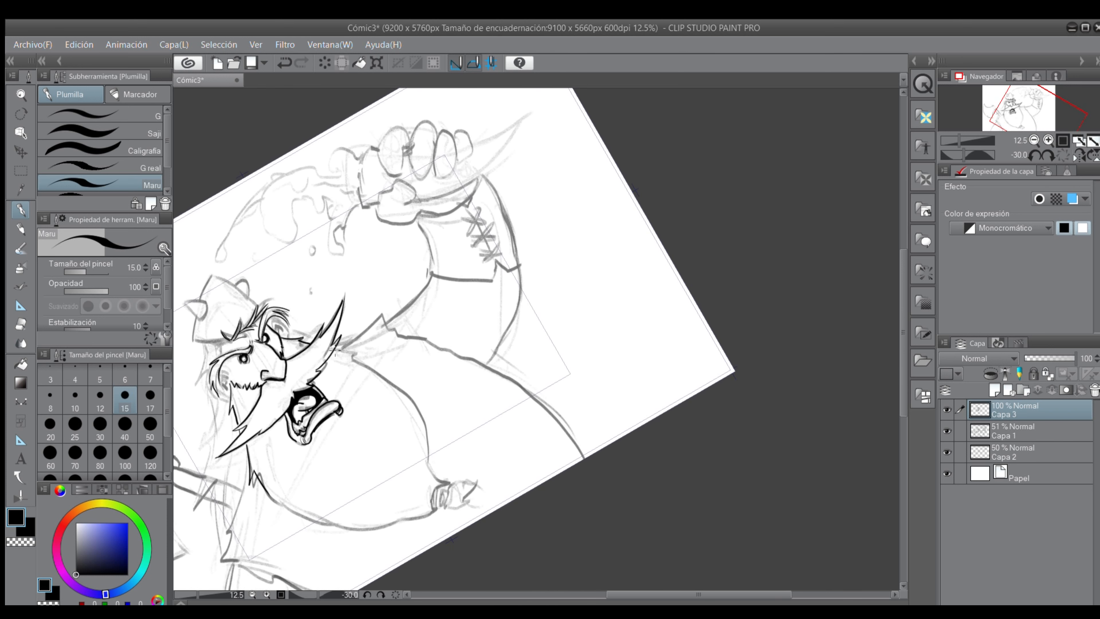
mouse_move(336, 349)
left_mouse_down()
mouse_move(428, 442)
mouse_move(429, 460)
left_mouse_up()
mouse_move(261, 488)
left_mouse_down()
mouse_move(338, 534)
mouse_move(420, 513)
left_mouse_up()
mouse_move(429, 461)
left_mouse_down()
mouse_move(432, 508)
mouse_move(450, 485)
mouse_move(444, 508)
mouse_move(449, 488)
mouse_move(432, 508)
left_mouse_up()
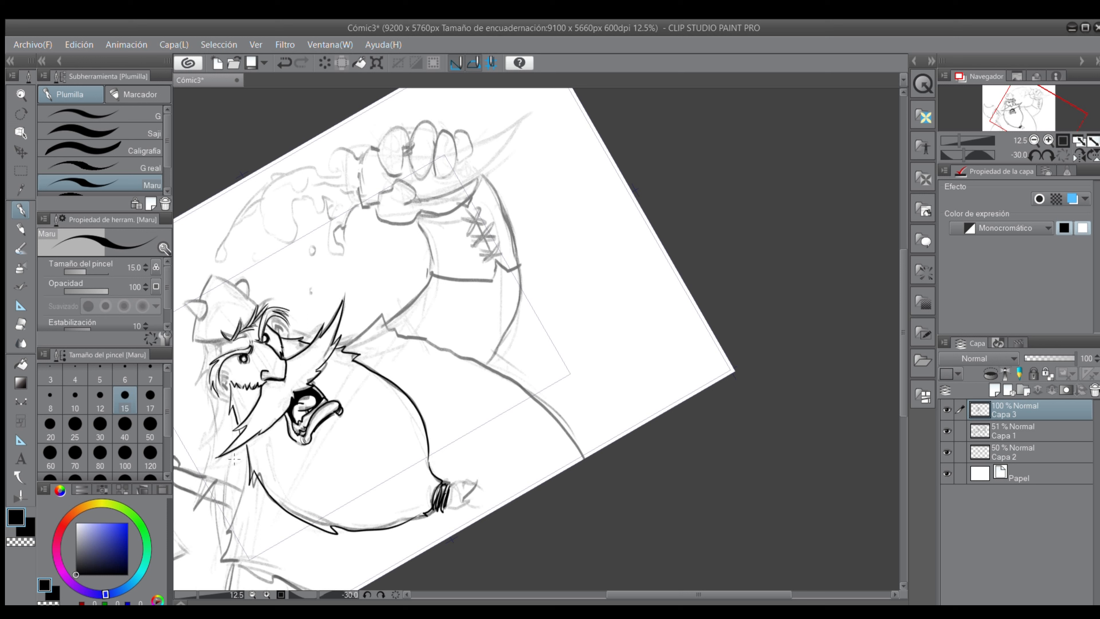
mouse_move(217, 386)
left_mouse_down()
mouse_move(219, 377)
mouse_move(228, 401)
mouse_move(229, 372)
mouse_move(191, 400)
mouse_move(206, 401)
mouse_move(208, 425)
mouse_move(211, 398)
left_mouse_up()
left_click_drag(211, 399, 212, 469)
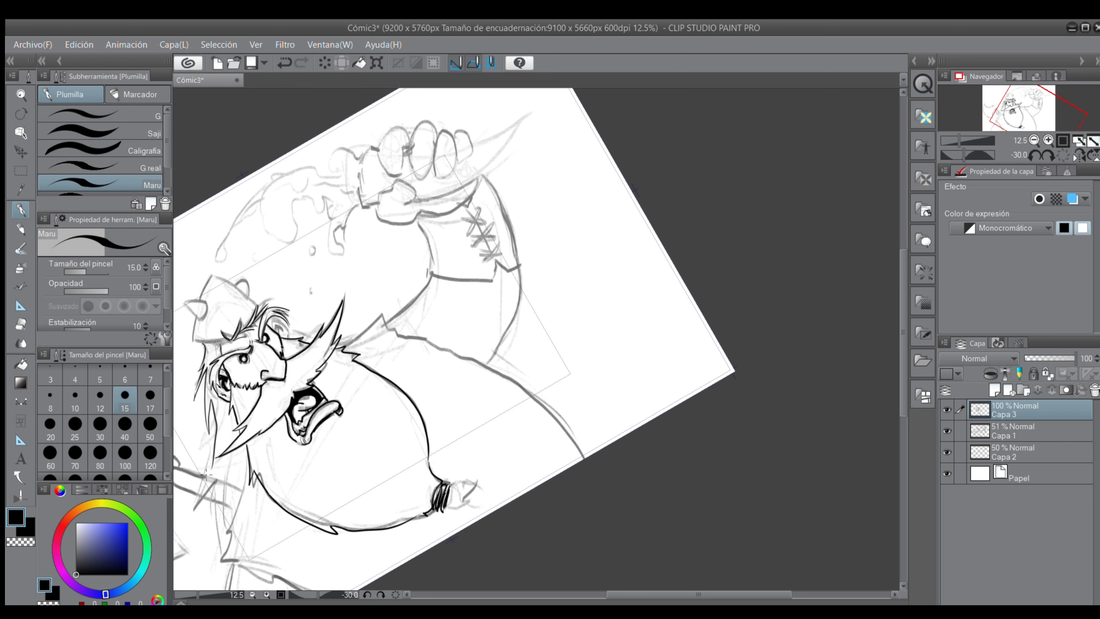
Step: Set the pen to size 30 and ink the helmet's outline and its two small horns, rotating the canvas as needed
left_click(99, 424)
left_click(1033, 154)
left_click_drag(247, 512, 269, 494)
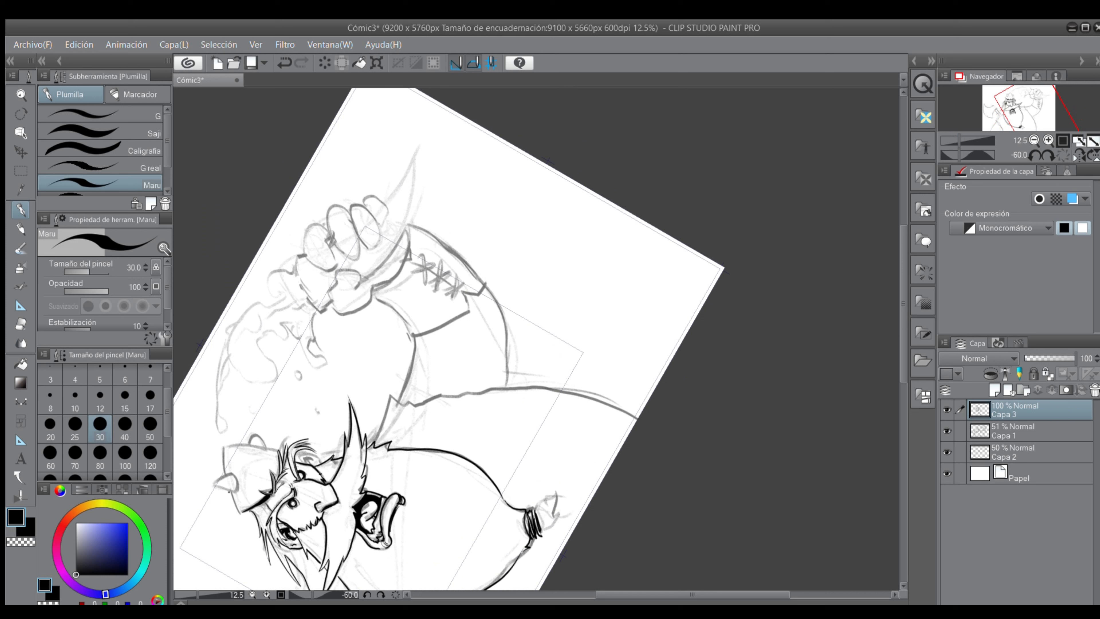
left_click_drag(235, 506, 229, 492)
left_click_drag(237, 509, 222, 446)
left_click(1034, 155)
left_click(1034, 155)
left_click(1034, 155)
left_click_drag(1045, 117, 1048, 140)
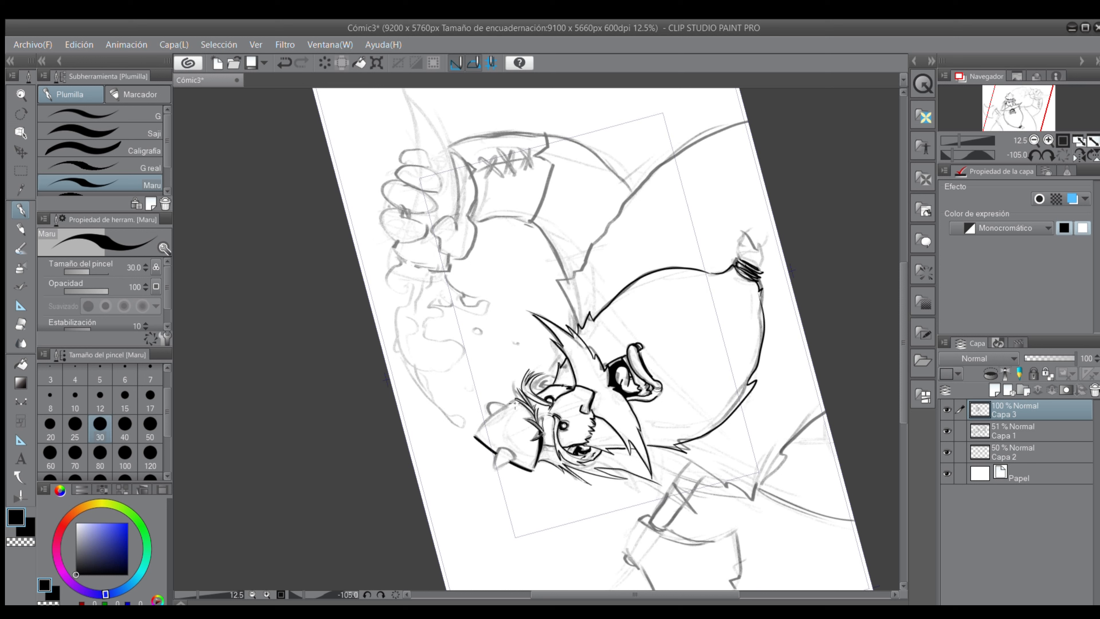
mouse_move(475, 434)
left_mouse_down()
mouse_move(517, 399)
mouse_move(487, 406)
left_mouse_up()
mouse_move(494, 458)
left_mouse_down()
mouse_move(495, 467)
mouse_move(517, 456)
left_mouse_up()
Step: Ink the jagged shoulder edge on the axe side and a thick tapering line down the torso below it
left_click(1047, 154)
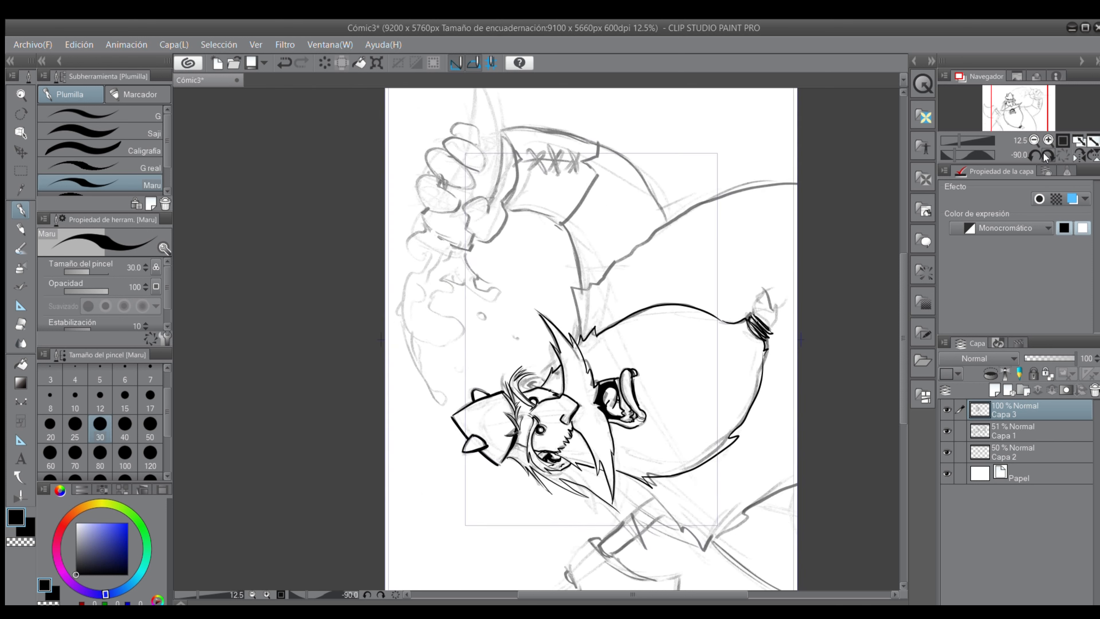
left_click(1047, 154)
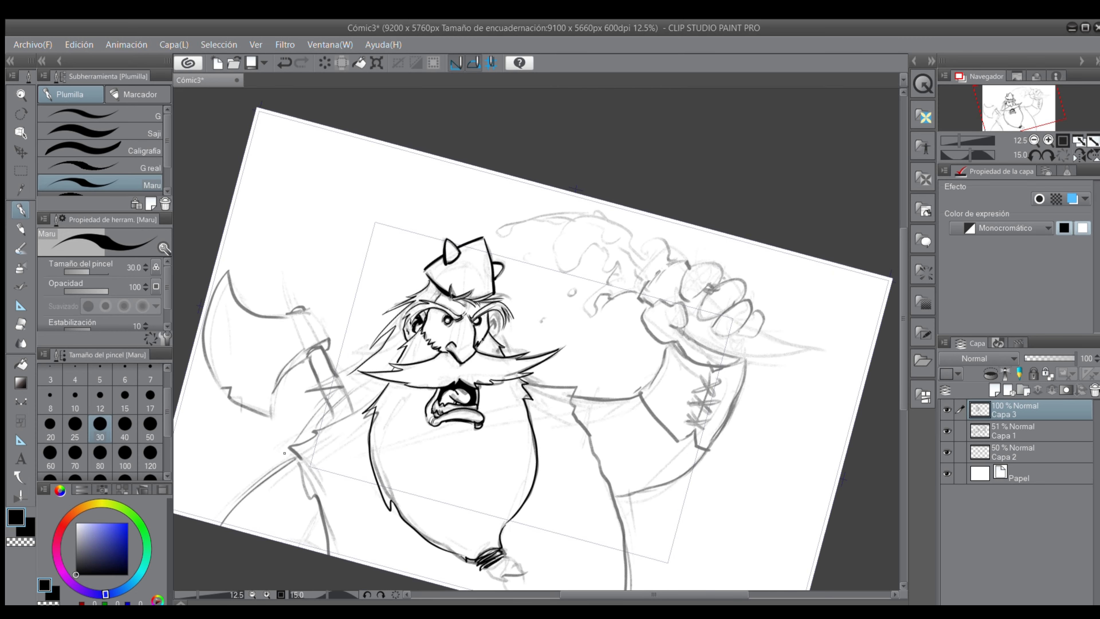
mouse_move(278, 461)
left_mouse_down()
mouse_move(299, 458)
mouse_move(320, 498)
mouse_move(321, 516)
mouse_move(308, 487)
mouse_move(326, 560)
left_mouse_up()
mouse_move(273, 464)
left_mouse_down()
mouse_move(273, 451)
mouse_move(385, 387)
left_mouse_up()
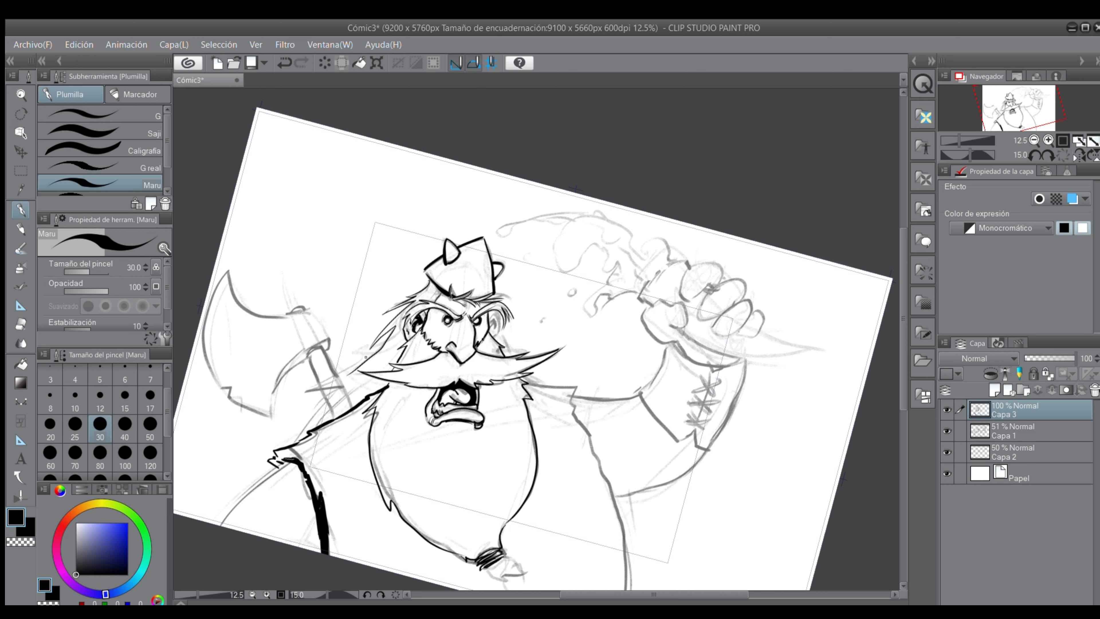
Step: Ink the axe head, with a heavy inner edge, the curved cutting edge with a notch, and the upper contour
mouse_move(327, 339)
left_mouse_down()
mouse_move(277, 371)
mouse_move(274, 390)
mouse_move(291, 361)
mouse_move(278, 385)
mouse_move(323, 343)
left_mouse_up()
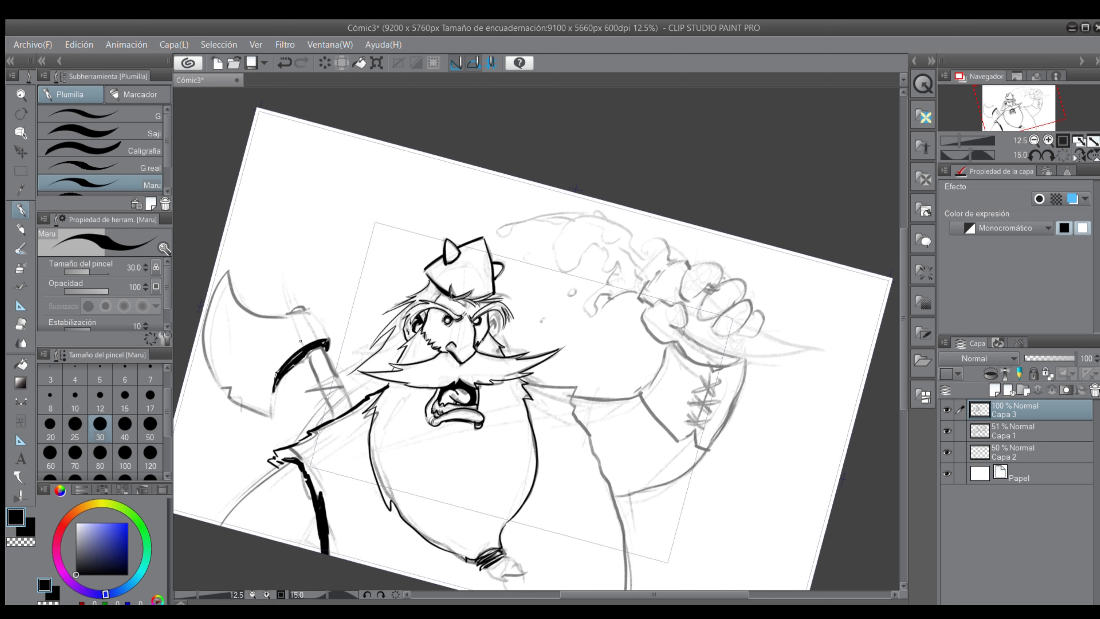
mouse_move(292, 365)
left_mouse_down()
mouse_move(274, 404)
mouse_move(273, 393)
mouse_move(228, 385)
mouse_move(225, 267)
left_mouse_up()
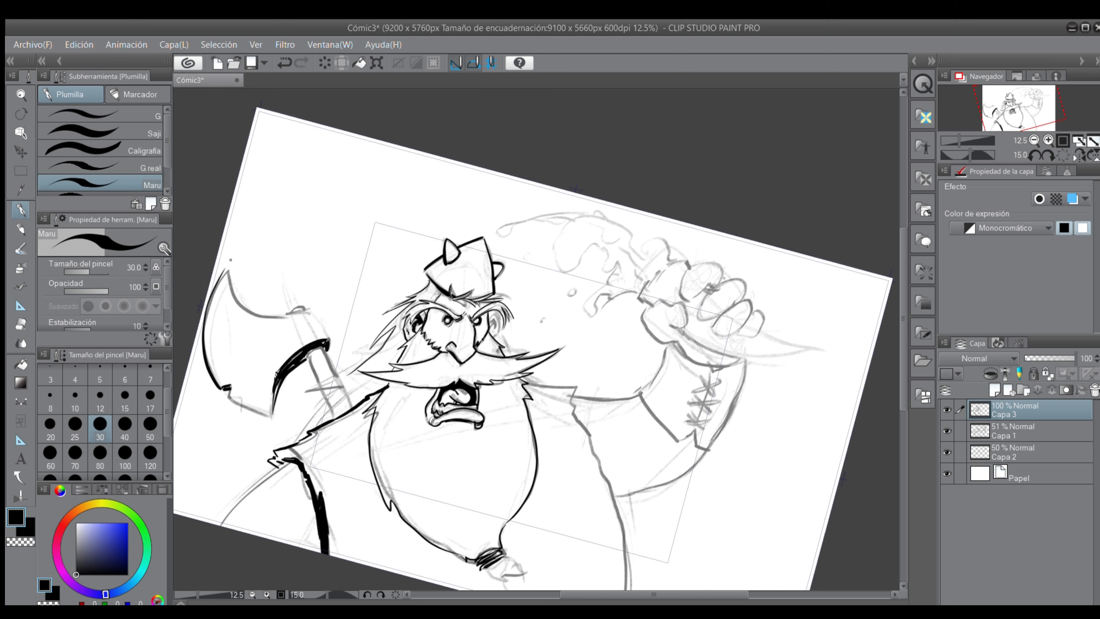
mouse_move(228, 397)
left_mouse_down()
mouse_move(293, 429)
mouse_move(272, 409)
left_mouse_up()
left_click(1034, 155)
left_click(1034, 154)
left_click(1034, 155)
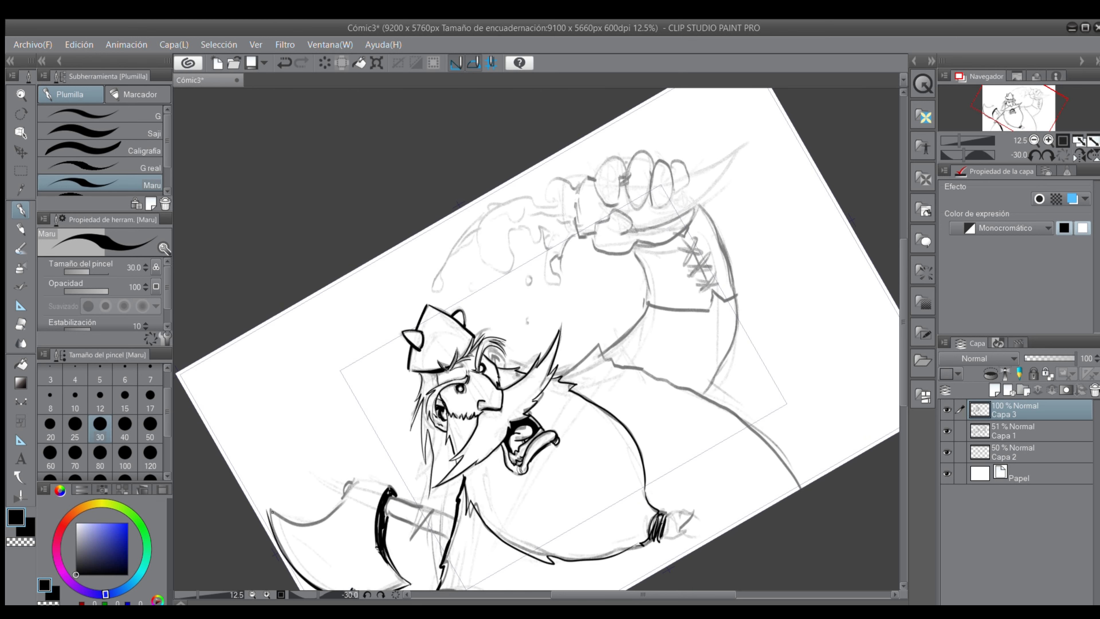
mouse_move(270, 514)
left_mouse_down()
mouse_move(302, 525)
mouse_move(360, 478)
mouse_move(388, 485)
mouse_move(352, 483)
left_mouse_up()
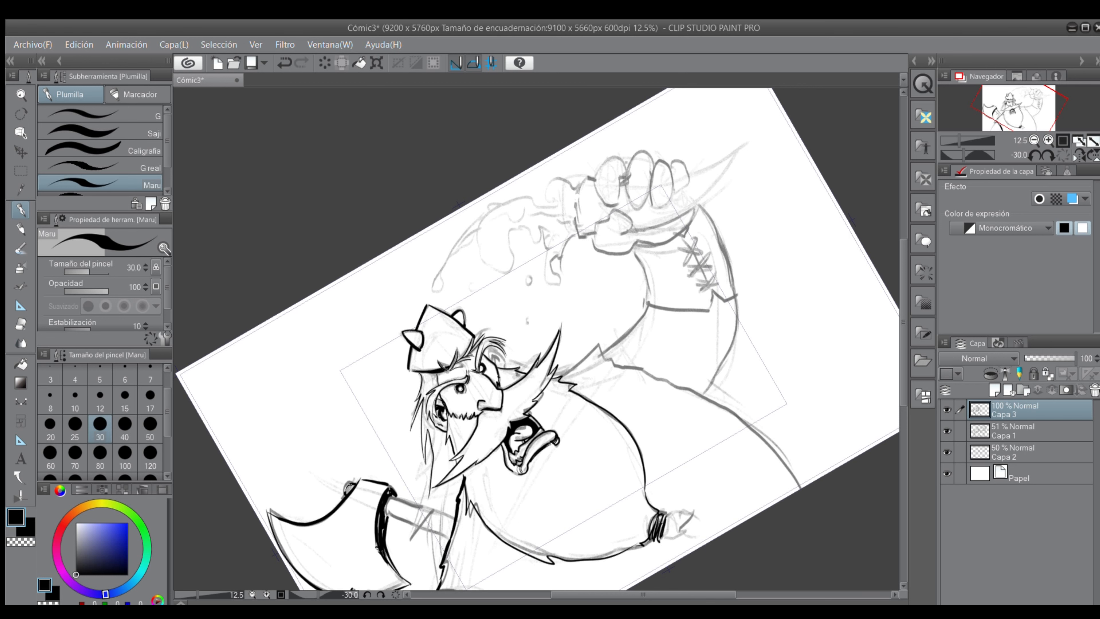
Step: With the pen at size 12, ink thin jagged strokes at the axe handle and hair strands beside the face
left_click(1047, 153)
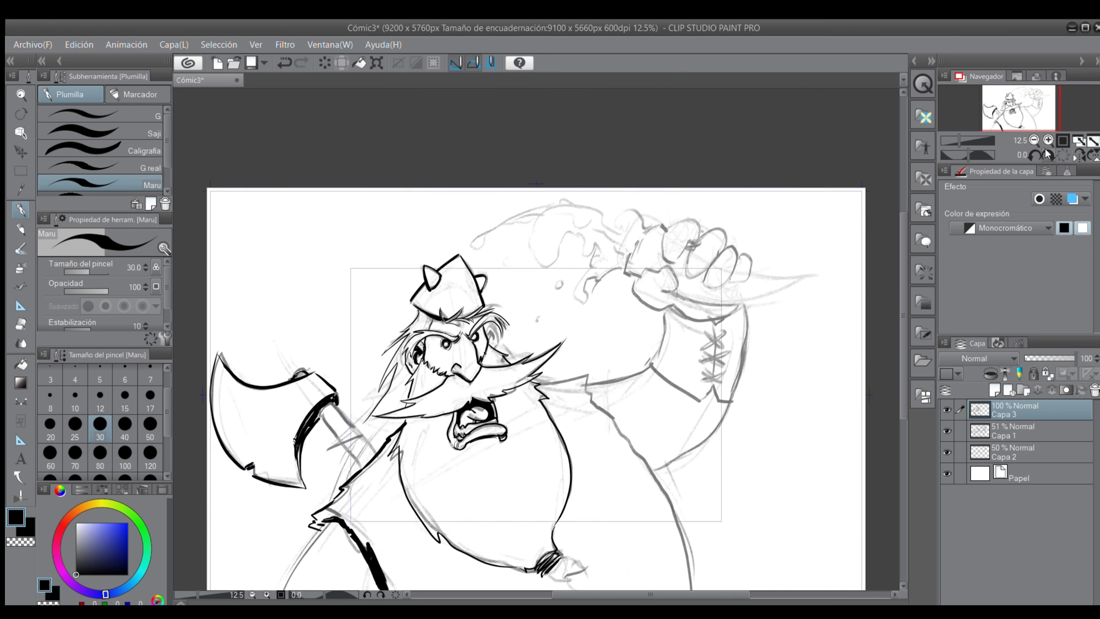
left_click(101, 399)
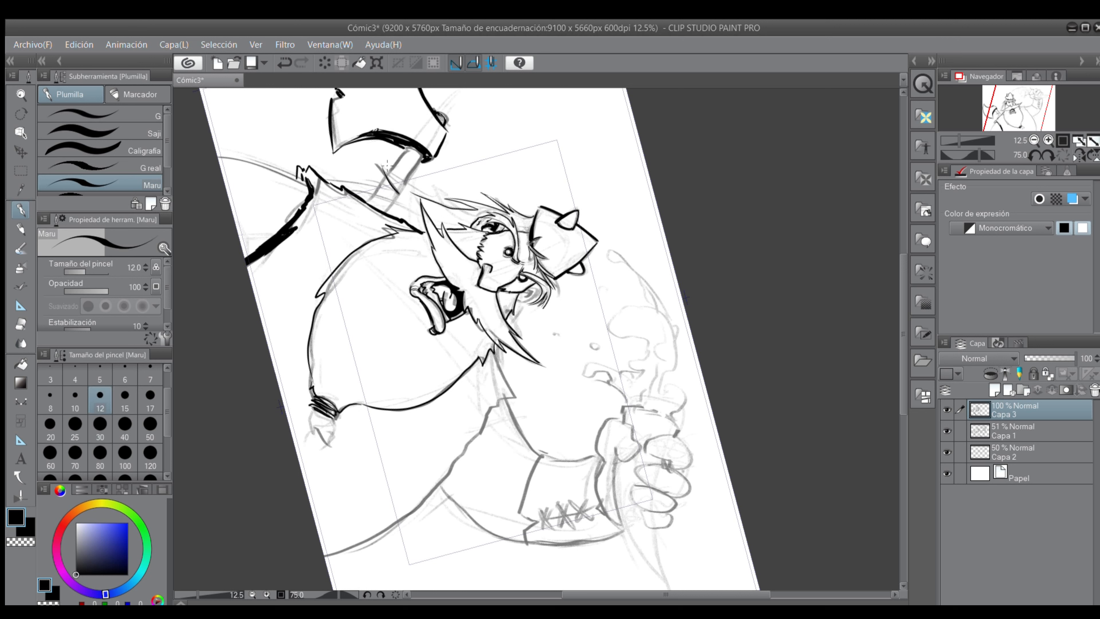
left_click_drag(383, 166, 406, 190)
left_click(1033, 154)
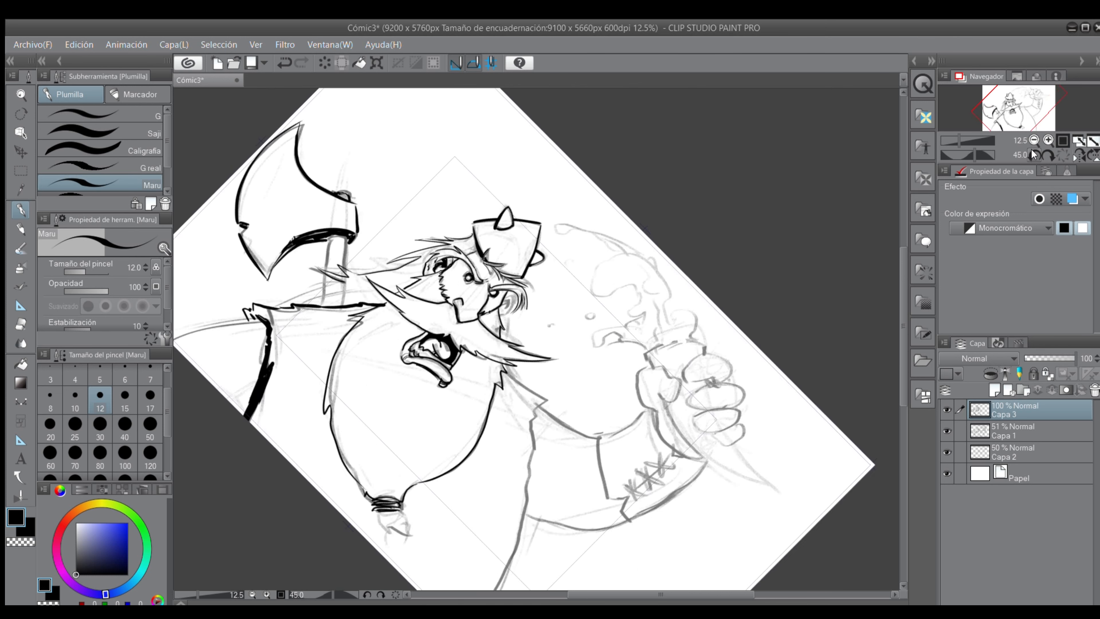
left_click(1034, 155)
left_click(1034, 154)
left_click(1034, 154)
left_click(1033, 154)
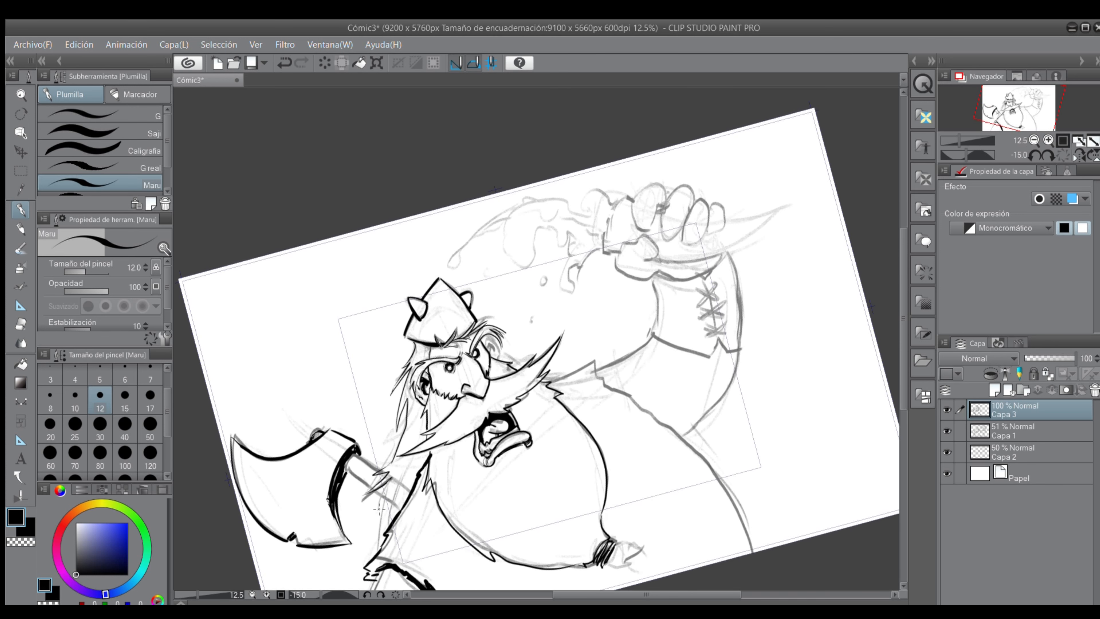
left_click_drag(390, 482, 380, 535)
left_click_drag(415, 395, 405, 446)
left_click_drag(416, 395, 410, 401)
Step: Zoom in to 25% and ink the wrinkles around the eyes and nose and the inner details of both ears
key("ctrl+plus")
left_click_drag(289, 427, 320, 387)
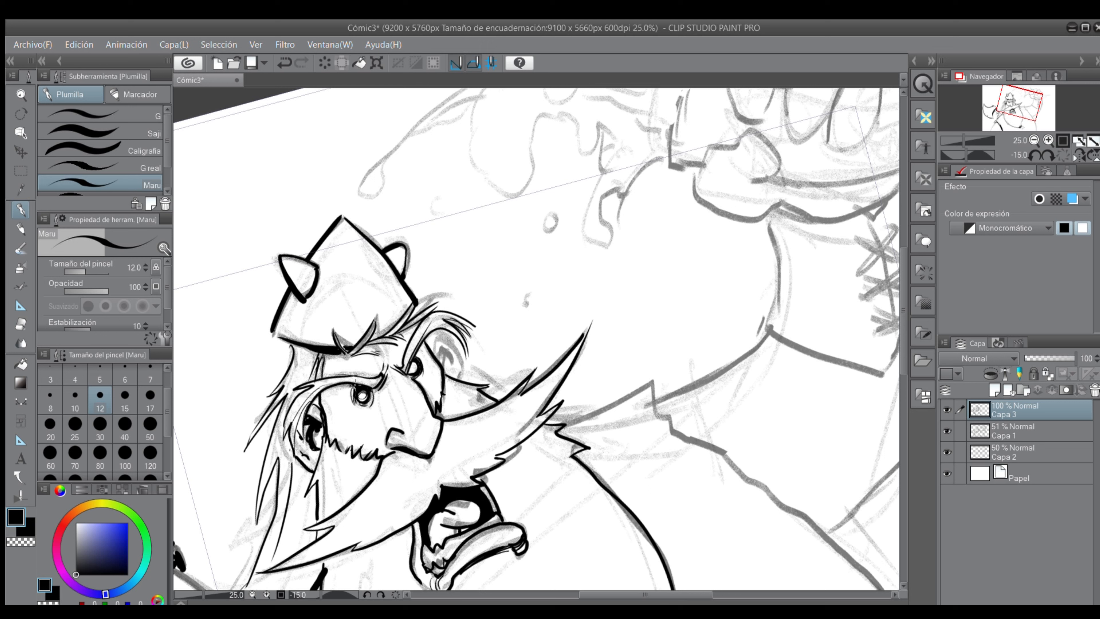
mouse_move(339, 395)
left_mouse_down()
mouse_move(343, 412)
mouse_move(380, 398)
left_mouse_up()
mouse_move(373, 421)
left_mouse_down()
mouse_move(383, 395)
mouse_move(379, 411)
mouse_move(417, 383)
left_mouse_up()
left_click_drag(302, 457, 314, 464)
mouse_move(438, 354)
left_mouse_down()
mouse_move(443, 341)
mouse_move(455, 369)
mouse_move(446, 333)
mouse_move(461, 362)
mouse_move(457, 383)
left_mouse_up()
mouse_move(326, 438)
left_mouse_down()
mouse_move(320, 399)
mouse_move(325, 437)
left_mouse_up()
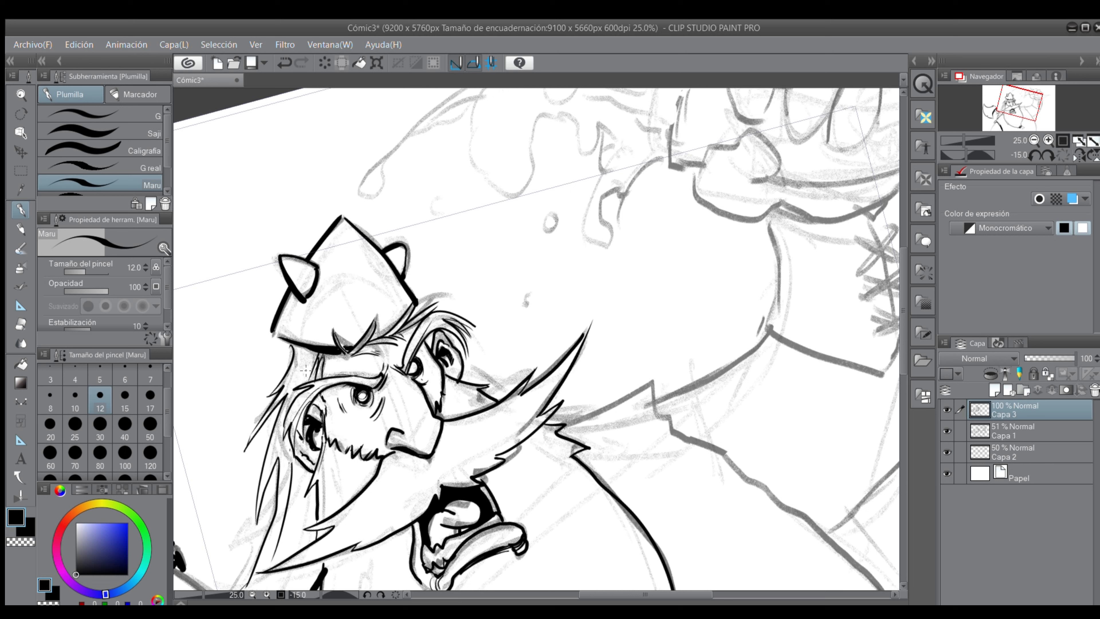
Step: Add fine hair strands at the near temple and small scratch marks on the helmet
mouse_move(321, 349)
left_mouse_down()
mouse_move(324, 371)
mouse_move(279, 391)
mouse_move(296, 361)
left_mouse_up()
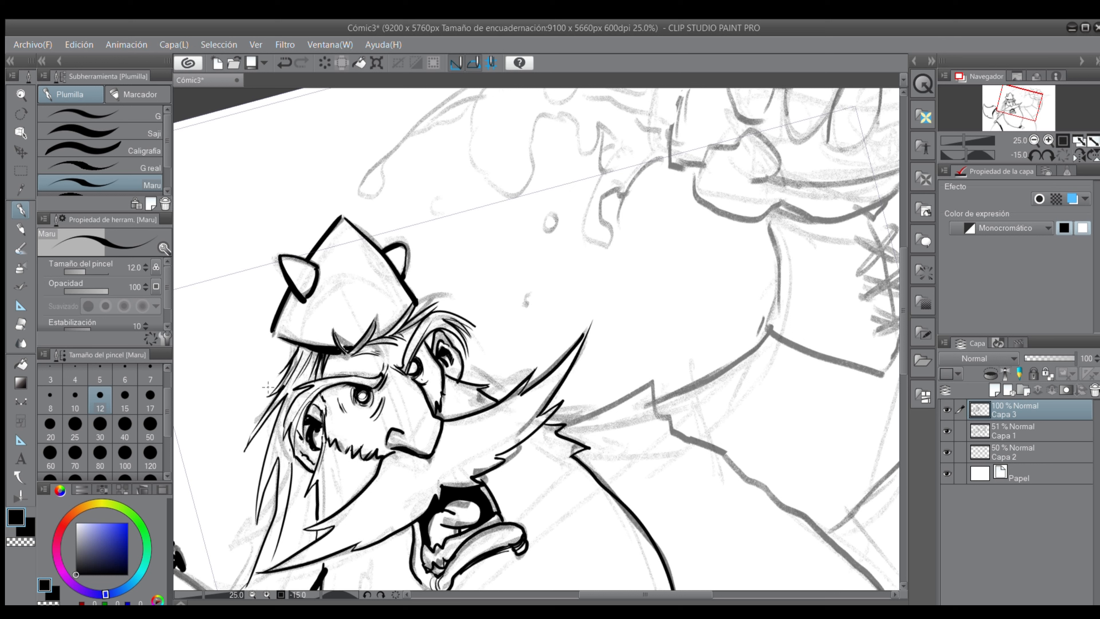
mouse_move(296, 360)
left_mouse_down()
mouse_move(265, 398)
mouse_move(254, 439)
mouse_move(283, 397)
mouse_move(256, 455)
left_mouse_up()
left_click_drag(281, 399, 257, 454)
left_click_drag(425, 342, 433, 344)
left_click_drag(334, 245, 347, 233)
left_click_drag(273, 332, 294, 322)
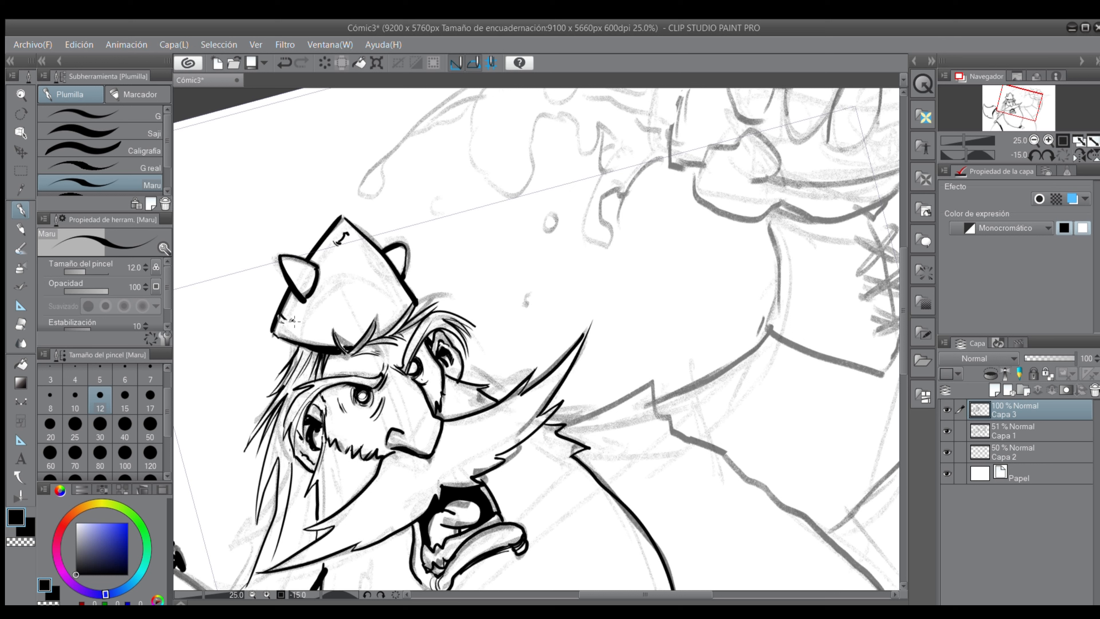
mouse_move(333, 243)
left_mouse_down()
mouse_move(319, 257)
mouse_move(338, 244)
left_mouse_up()
Step: Ink short bristles and thin contour lines around the mouth, chin and lower lip
mouse_move(1029, 116)
left_mouse_down()
mouse_move(1047, 134)
mouse_move(1039, 128)
left_mouse_up()
mouse_move(295, 422)
left_mouse_down()
mouse_move(316, 426)
mouse_move(327, 409)
mouse_move(312, 450)
left_mouse_up()
left_click_drag(278, 369, 275, 406)
left_click_drag(272, 373, 270, 410)
left_click_drag(272, 383, 267, 418)
mouse_move(383, 383)
left_mouse_down()
mouse_move(393, 404)
mouse_move(388, 394)
mouse_move(406, 399)
left_mouse_up()
left_click_drag(383, 392, 403, 374)
left_click_drag(329, 365, 316, 392)
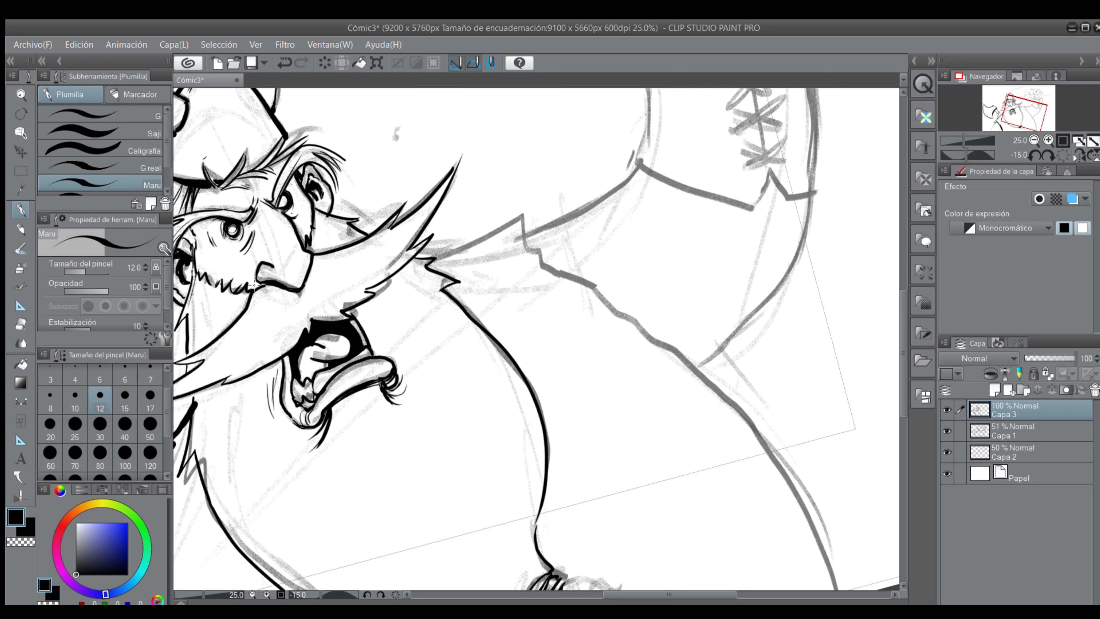
Step: Ink shading strokes around the nose and extra hairs on the far eyebrow and beside the far cheek
left_click_drag(263, 255, 237, 287)
left_click_drag(305, 249, 314, 249)
mouse_move(279, 155)
left_mouse_down()
mouse_move(322, 115)
mouse_move(322, 128)
left_mouse_up()
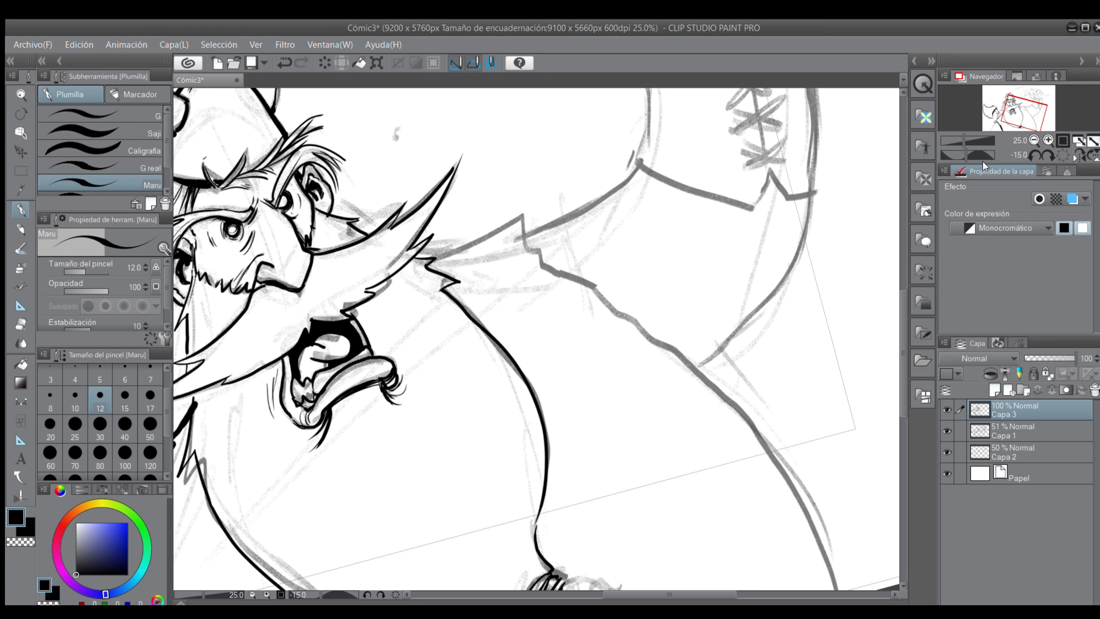
left_click(1033, 155)
left_click(1034, 154)
left_click(1033, 155)
mouse_move(294, 388)
left_mouse_down()
mouse_move(349, 355)
mouse_move(306, 391)
mouse_move(340, 372)
mouse_move(299, 374)
mouse_move(293, 386)
mouse_move(322, 359)
left_mouse_up()
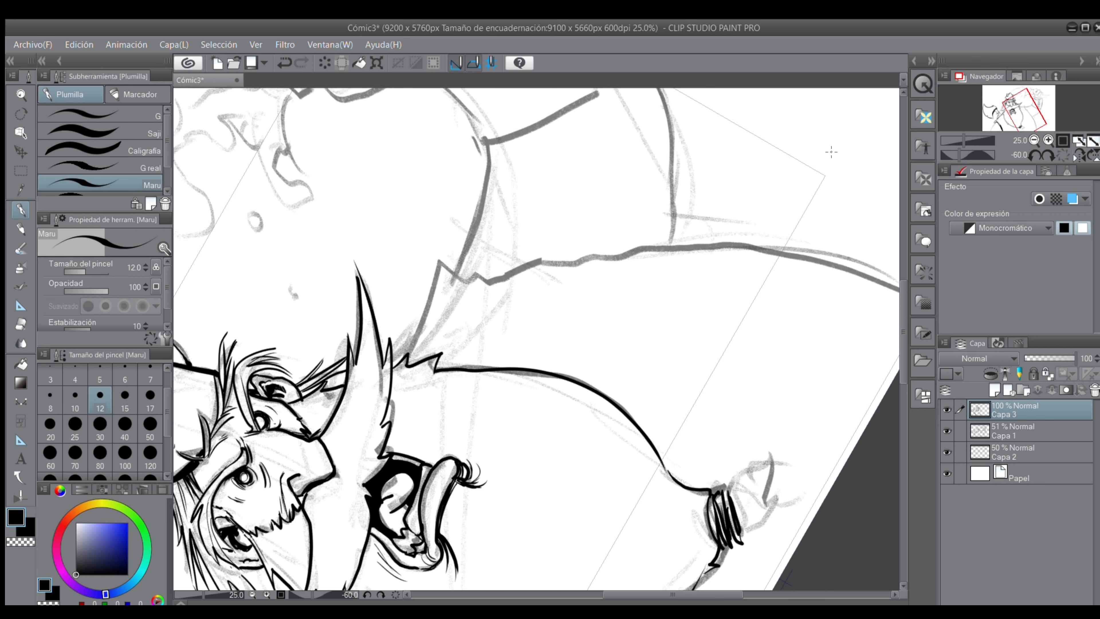
Step: Ink long loose strands in the near-side hair between the ear and the shoulder
left_click(1047, 154)
left_click(1048, 154)
left_click(1048, 154)
left_click(1048, 154)
left_click(1048, 154)
left_click_drag(1024, 113, 989, 97)
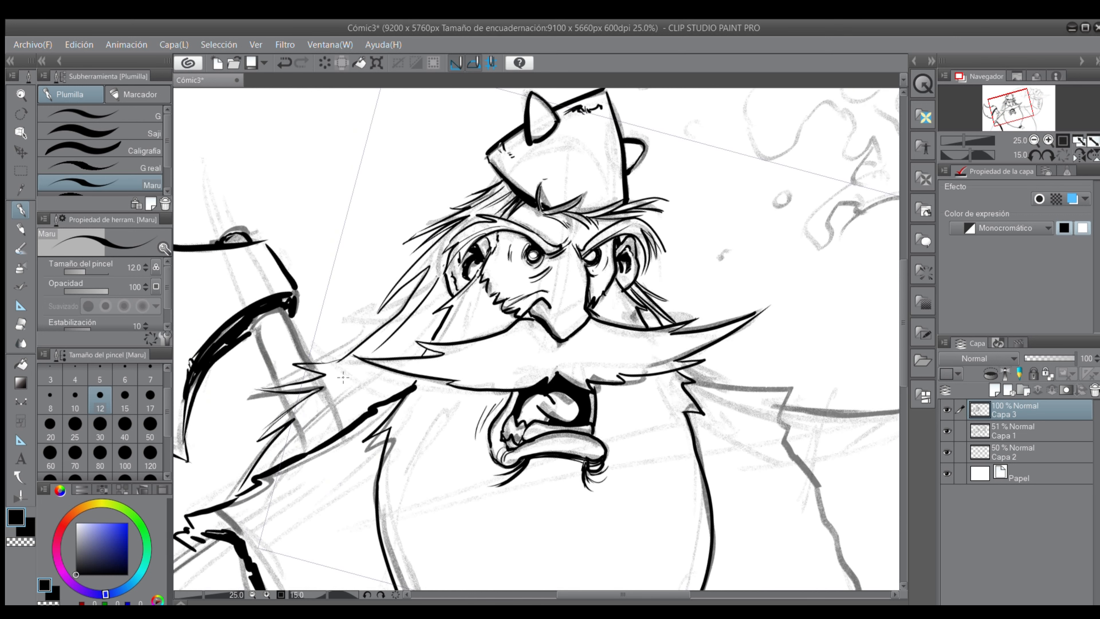
mouse_move(336, 383)
left_mouse_down()
mouse_move(368, 366)
mouse_move(335, 354)
mouse_move(352, 351)
left_mouse_up()
key("ctrl+z")
left_click_drag(417, 282, 375, 326)
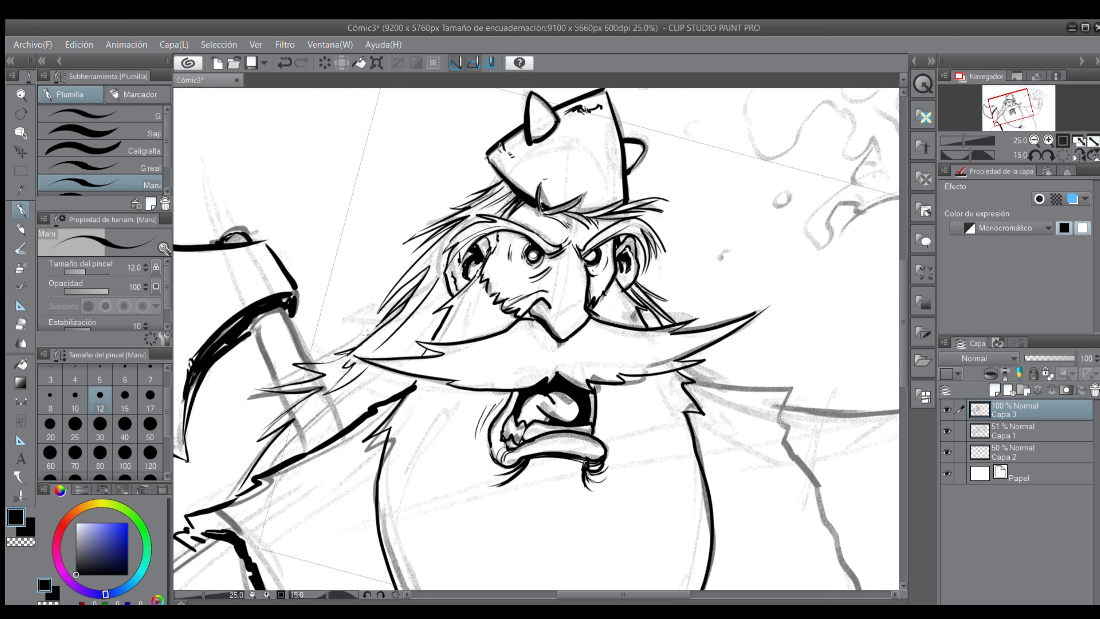
left_click_drag(395, 306, 355, 350)
Step: Fill the near-side hair with fine strands running from beside the ear down to the tips over the shoulder
mouse_move(415, 274)
left_mouse_down()
mouse_move(447, 246)
mouse_move(441, 292)
left_mouse_up()
key("ctrl+z")
left_click_drag(455, 250, 446, 285)
left_click_drag(488, 252, 496, 227)
left_click_drag(448, 289, 413, 339)
left_click_drag(448, 288, 408, 360)
mouse_move(429, 335)
left_mouse_down()
mouse_move(416, 342)
mouse_move(425, 340)
left_mouse_up()
mouse_move(384, 387)
left_mouse_down()
mouse_move(350, 424)
mouse_move(305, 445)
mouse_move(317, 450)
mouse_move(257, 475)
left_mouse_up()
left_click_drag(325, 399, 260, 472)
left_click_drag(285, 426, 219, 502)
mouse_move(251, 465)
left_mouse_down()
mouse_move(219, 504)
mouse_move(234, 498)
left_mouse_up()
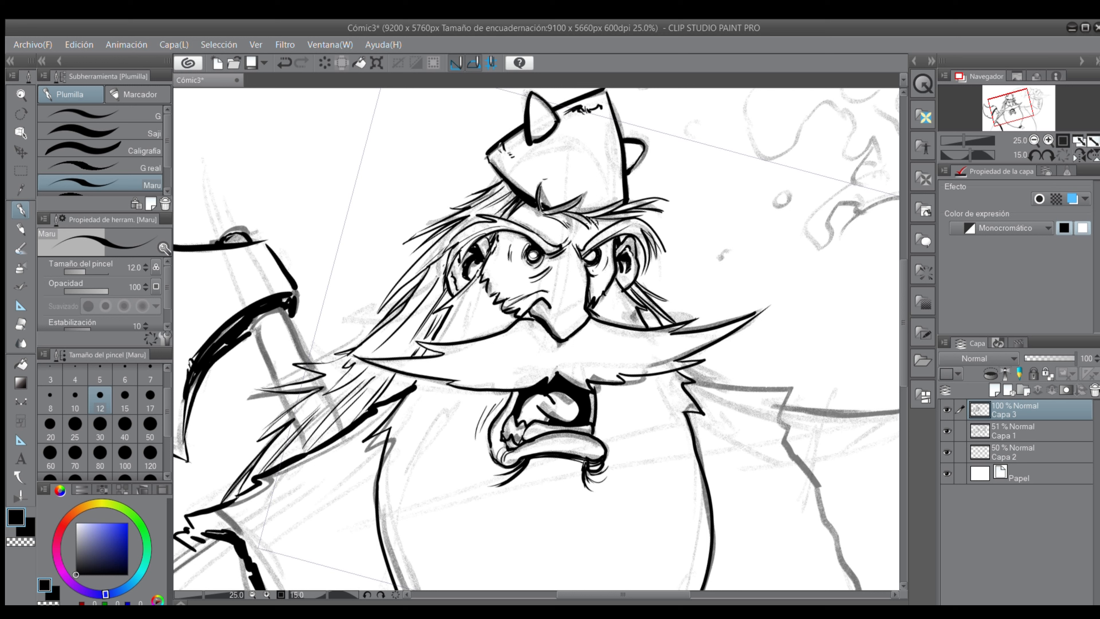
Step: Ink the far-side hair strands that run from the ear behind the moustache toward the shoulder
left_click(1034, 155)
left_click(1034, 156)
left_click(1034, 155)
left_click(1033, 155)
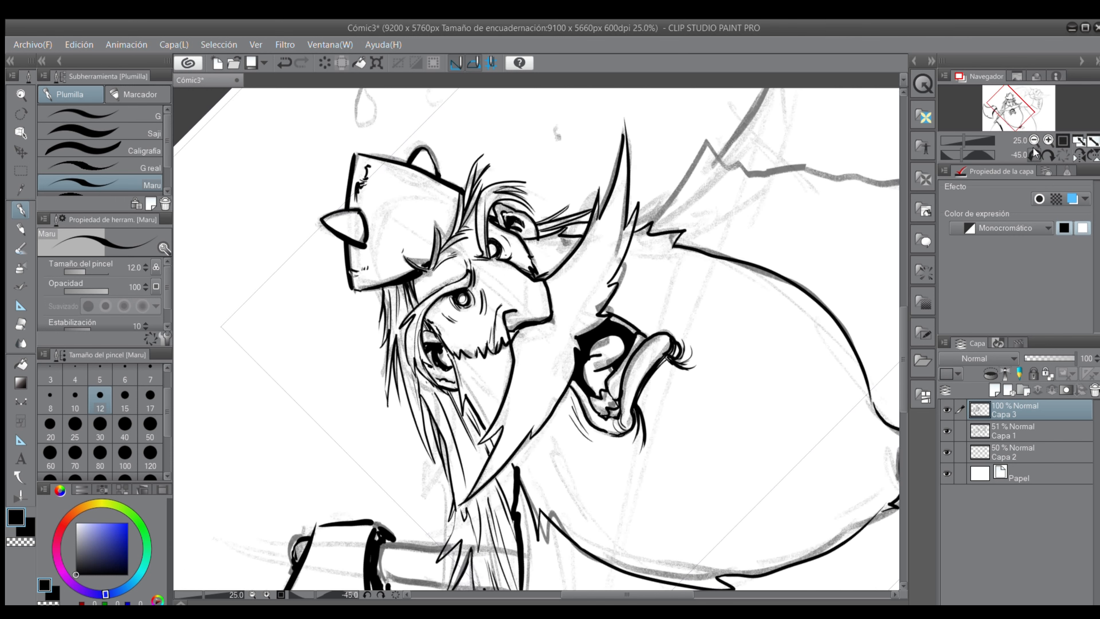
left_click(1034, 155)
mouse_move(533, 232)
left_mouse_down()
mouse_move(624, 162)
mouse_move(621, 184)
left_mouse_up()
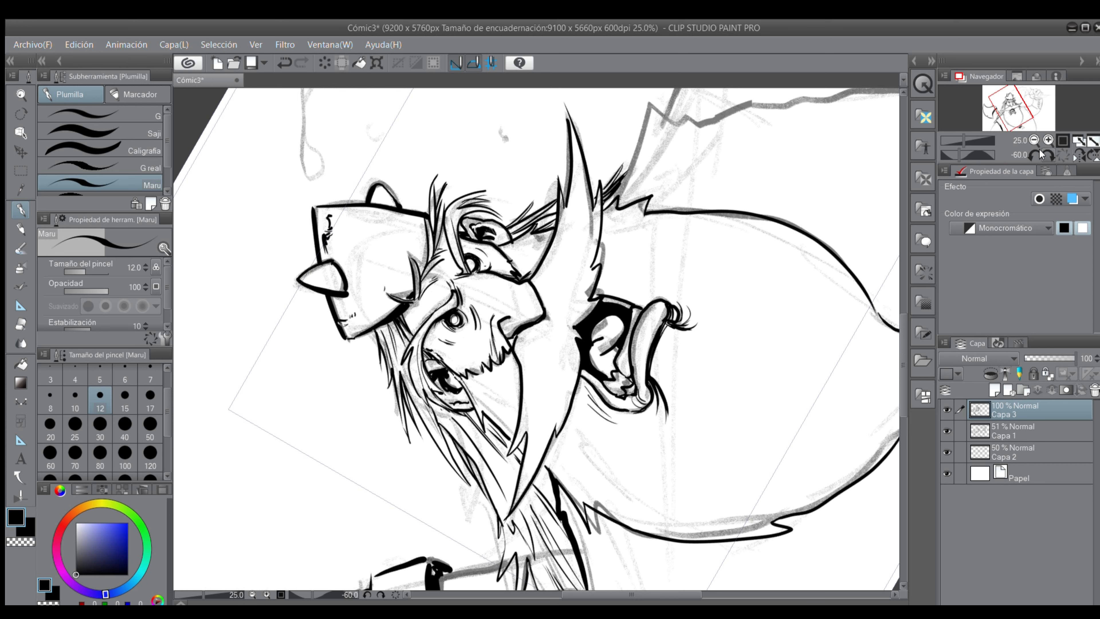
Step: At 12.5% zoom with brush size 20, ink the far shoulder's ragged fur edge and the side line down to the page edge
left_click(1047, 155)
left_click(1047, 155)
left_click(1047, 154)
left_click(1031, 139)
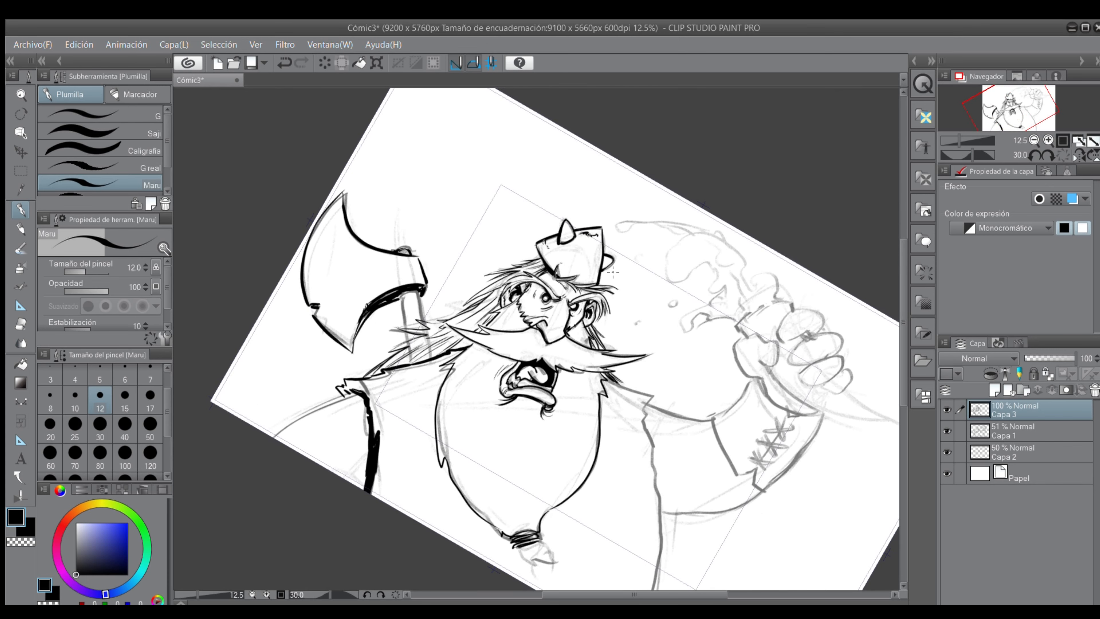
left_click(50, 427)
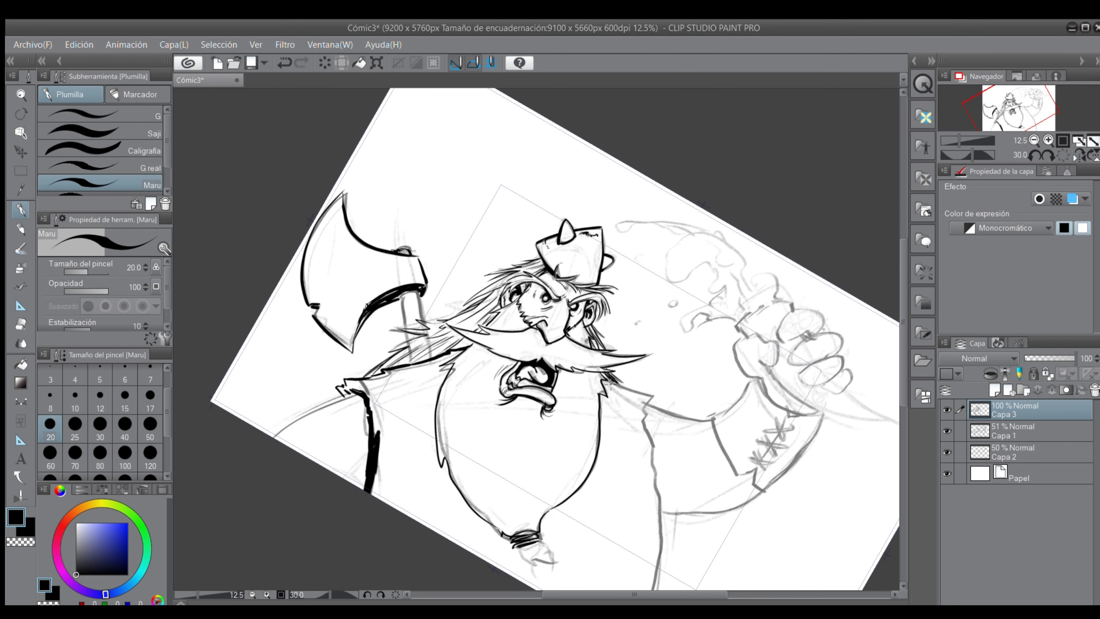
mouse_move(607, 385)
left_mouse_down()
mouse_move(641, 390)
mouse_move(653, 457)
left_mouse_up()
scroll(710, 355, "down", 4)
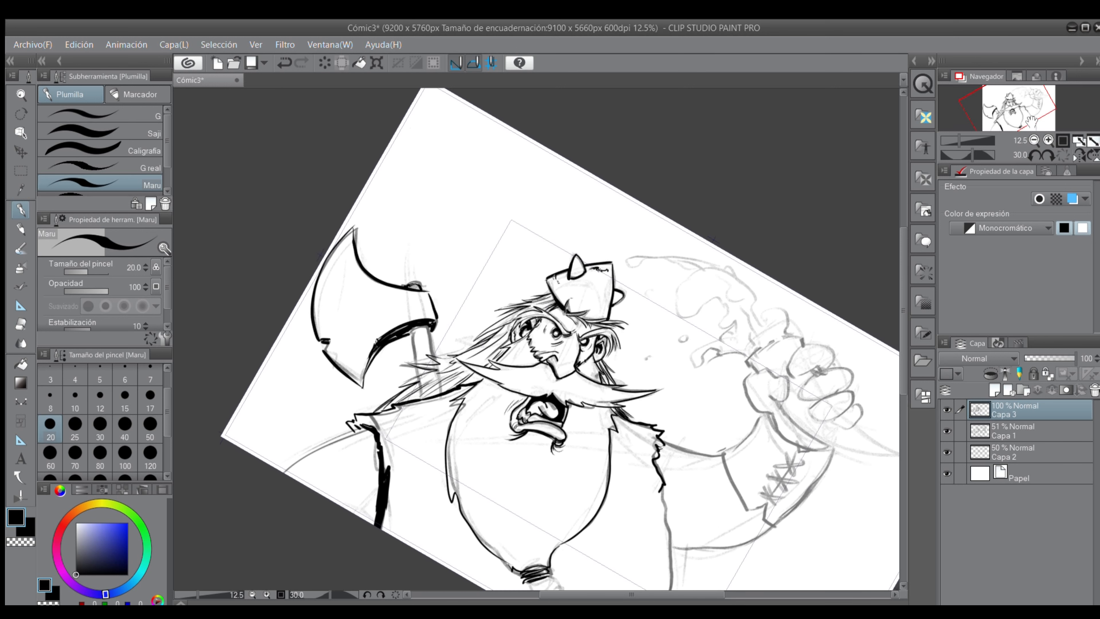
mouse_move(647, 300)
left_mouse_down()
mouse_move(657, 353)
mouse_move(622, 487)
left_mouse_up()
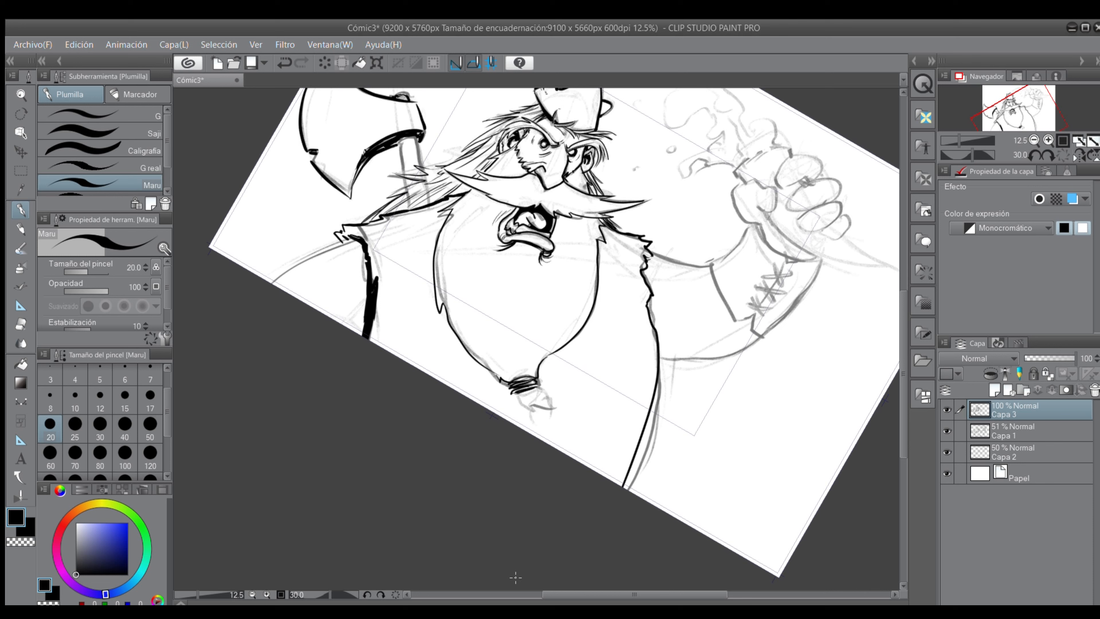
Step: Ink the upper contour of the raised arm and the thumb gripping the drinking horn
left_click(1034, 155)
left_click(1034, 155)
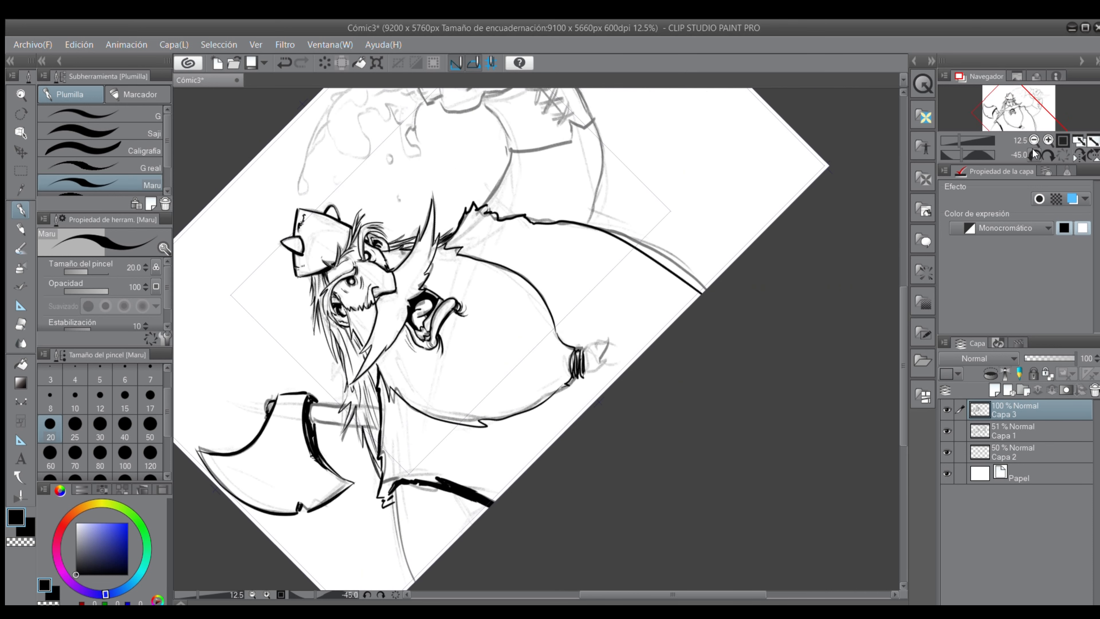
left_click_drag(1010, 110, 1026, 98)
mouse_move(474, 360)
left_mouse_down()
mouse_move(454, 390)
mouse_move(480, 343)
left_mouse_up()
mouse_move(418, 288)
left_mouse_down()
mouse_move(443, 269)
mouse_move(422, 262)
mouse_move(443, 267)
mouse_move(409, 273)
mouse_move(420, 270)
mouse_move(409, 282)
mouse_move(417, 298)
mouse_move(451, 274)
left_mouse_up()
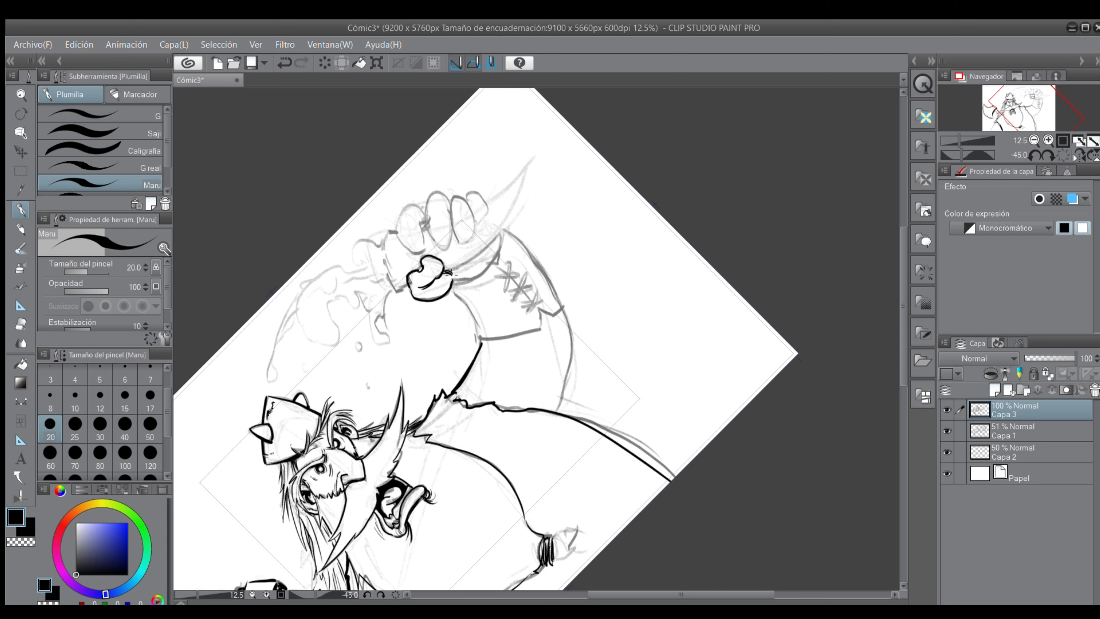
Step: Ink the four fingers wrapped around the horn, with their knuckles, nails and the shadows between them
mouse_move(401, 240)
left_mouse_down()
mouse_move(422, 245)
mouse_move(417, 210)
mouse_move(417, 243)
mouse_move(396, 234)
mouse_move(414, 206)
mouse_move(438, 245)
mouse_move(447, 219)
mouse_move(440, 237)
left_mouse_up()
left_click_drag(435, 236, 449, 234)
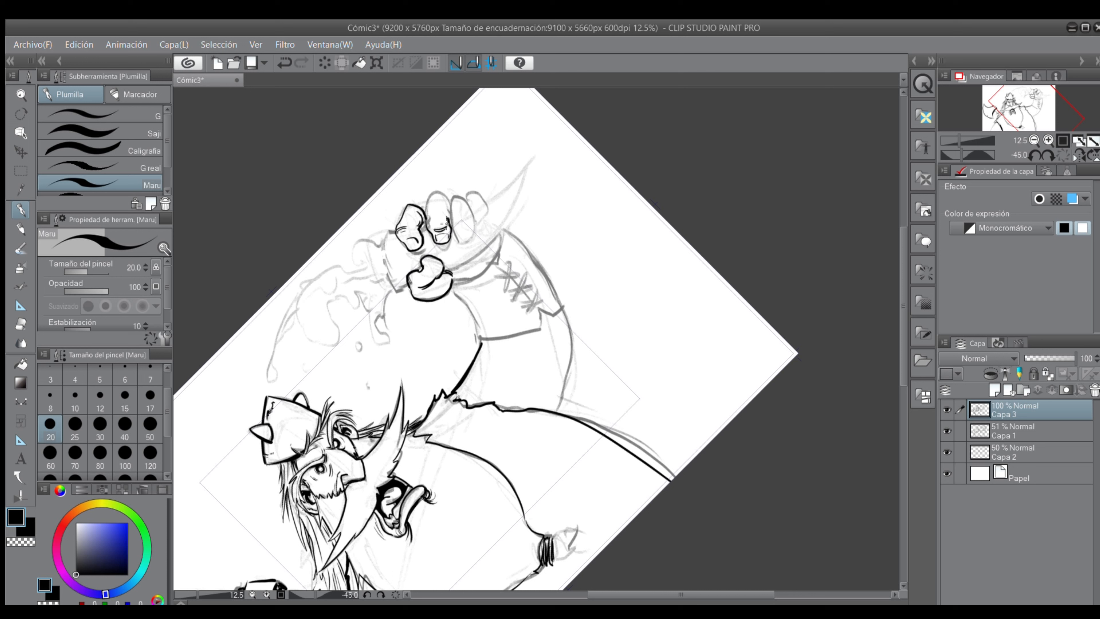
mouse_move(430, 195)
left_mouse_down()
mouse_move(430, 224)
mouse_move(446, 196)
mouse_move(455, 214)
mouse_move(455, 195)
mouse_move(469, 222)
mouse_move(448, 214)
mouse_move(465, 235)
mouse_move(464, 209)
mouse_move(467, 235)
left_mouse_up()
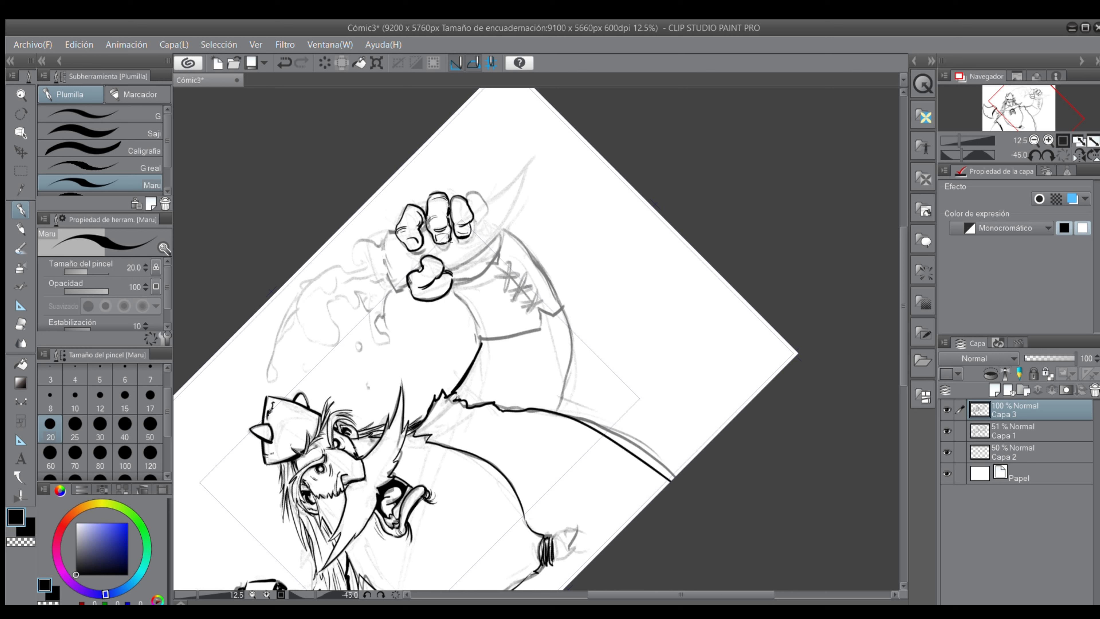
mouse_move(438, 242)
left_mouse_down()
mouse_move(468, 236)
mouse_move(422, 238)
mouse_move(425, 227)
left_mouse_up()
mouse_move(462, 225)
left_mouse_down()
mouse_move(459, 234)
mouse_move(460, 201)
mouse_move(480, 196)
mouse_move(479, 227)
mouse_move(485, 214)
left_mouse_up()
left_click_drag(480, 218, 477, 199)
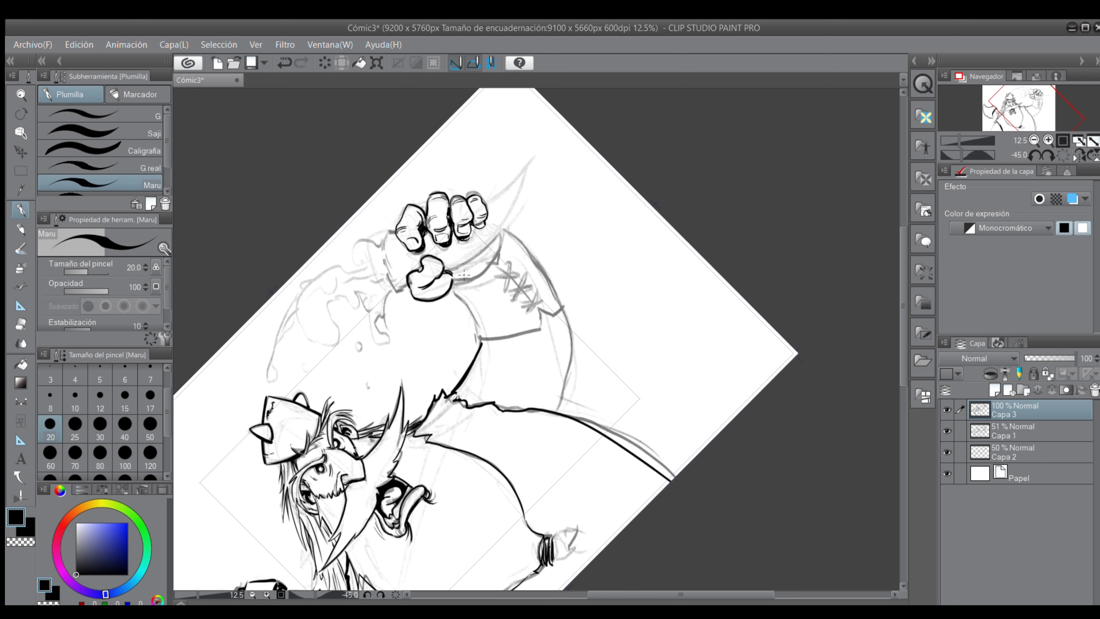
Step: Ink the wrist line beneath the fist and the outline of the laced bracer
mouse_move(454, 278)
left_mouse_down()
mouse_move(492, 258)
mouse_move(494, 242)
left_mouse_up()
mouse_move(451, 271)
left_mouse_down()
mouse_move(493, 244)
mouse_move(456, 275)
left_mouse_up()
mouse_move(499, 236)
left_mouse_down()
mouse_move(449, 292)
mouse_move(472, 317)
mouse_move(476, 344)
mouse_move(526, 330)
mouse_move(557, 304)
left_mouse_up()
left_click_drag(507, 232, 559, 309)
Step: Undo the last stroke and ink the underside of the raised arm from the body to the bracer
left_click(1048, 149)
left_click(1048, 149)
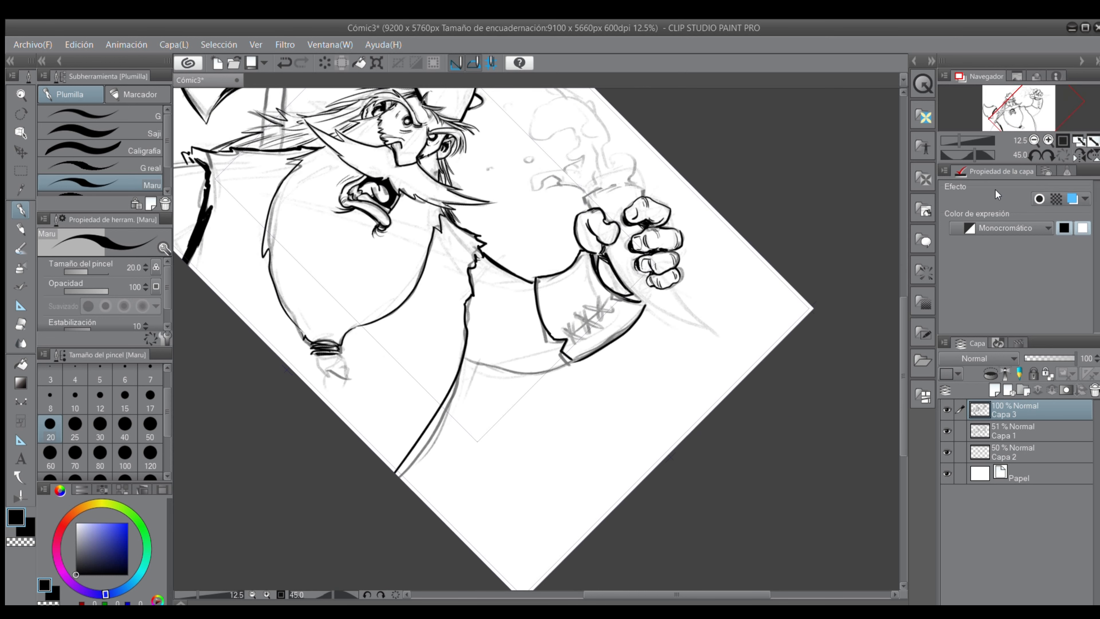
key("ctrl+z")
left_click_drag(462, 381, 633, 314)
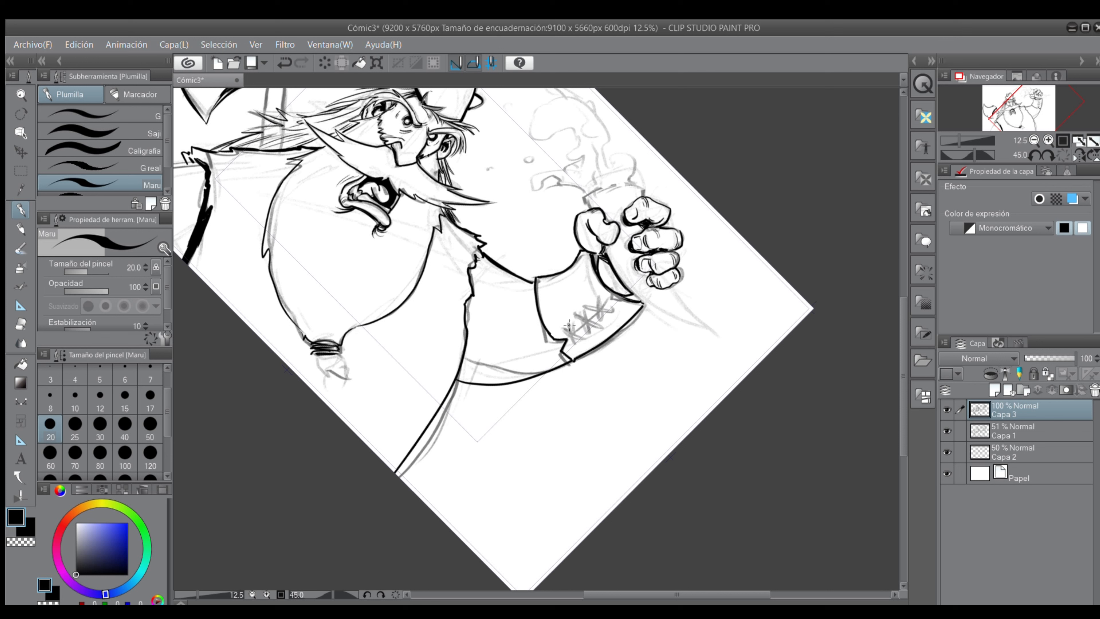
Step: Add the final ink strokes inside the bracer and fill it with solid black
mouse_move(569, 328)
left_mouse_down()
mouse_move(579, 336)
mouse_move(564, 330)
left_mouse_up()
left_click_drag(609, 290, 624, 300)
key("g")
left_click(545, 295)
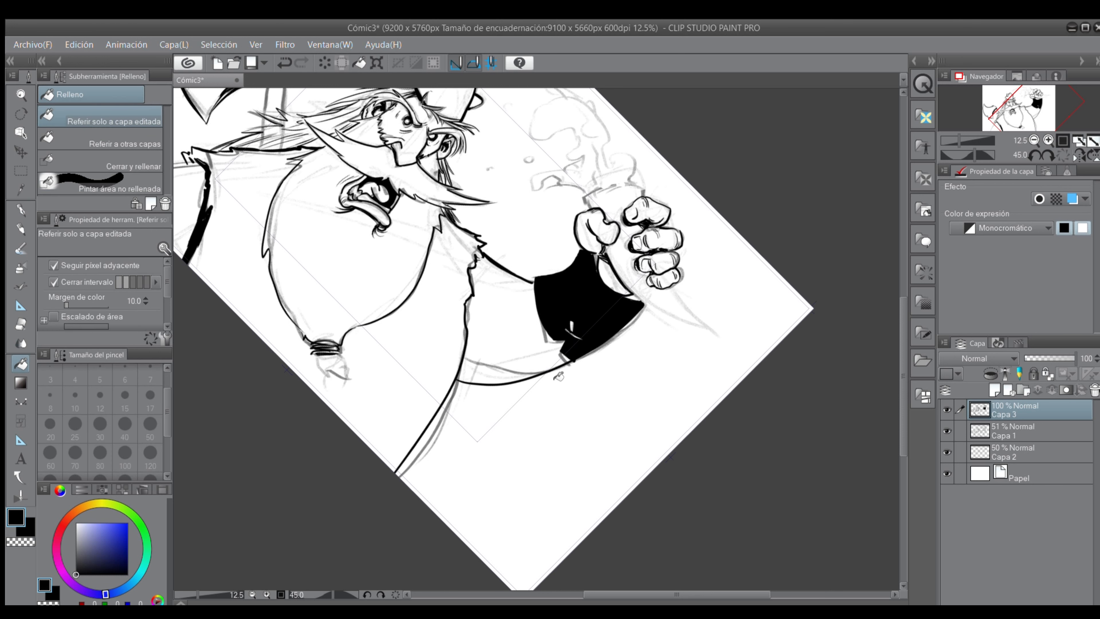
Step: Switch the Maru pen to white and draw the crossed lacing along the black bracer
left_click(21, 210)
left_click(76, 528)
left_click(76, 523)
left_click_drag(571, 325, 572, 344)
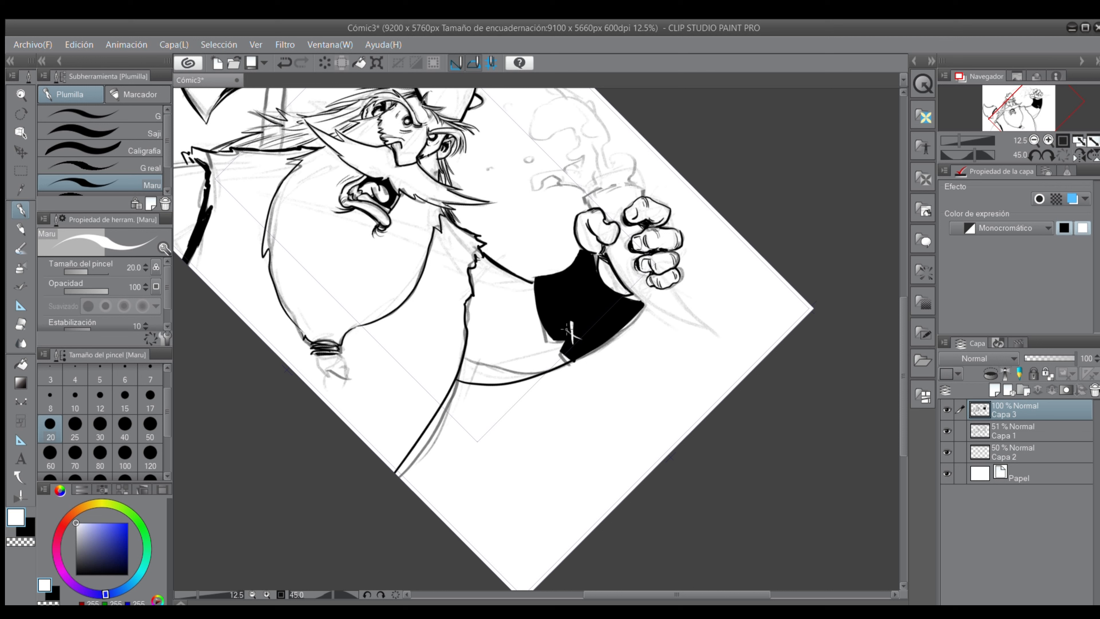
left_click_drag(565, 340, 613, 299)
Step: Set the brush size to 10 and add thin white scratch lines across the bracer
left_click(75, 399)
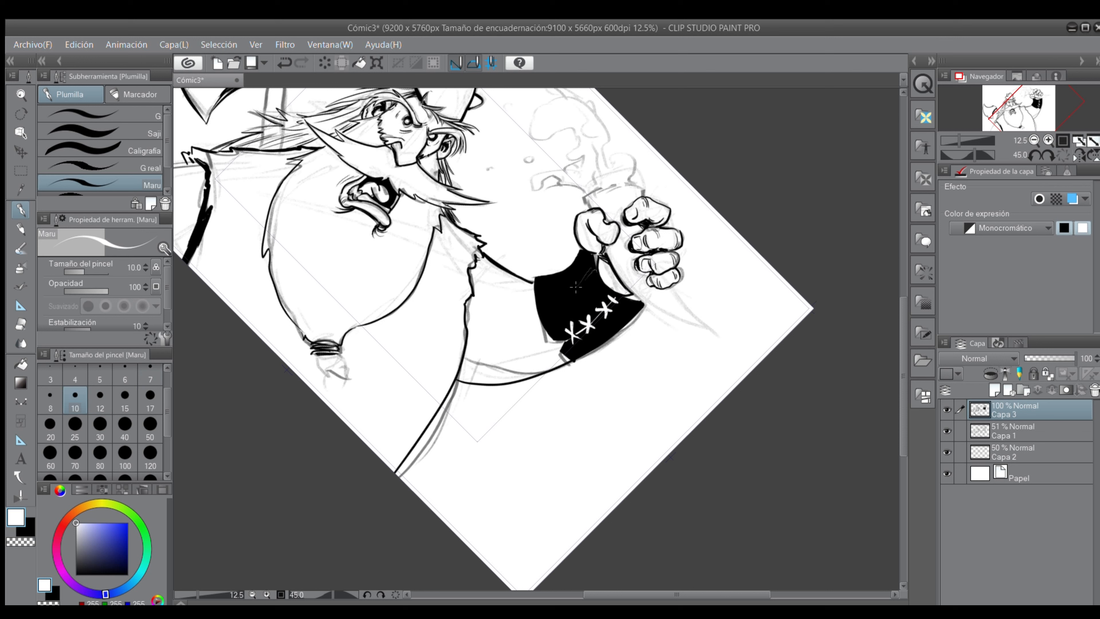
left_click_drag(538, 310, 558, 287)
left_click_drag(557, 294, 575, 280)
left_click_drag(577, 349, 635, 309)
left_click_drag(543, 323, 560, 317)
Step: Return to black at brush size 12 and ink the drinking horn's rim, curved body and pointed tip
left_click(1034, 156)
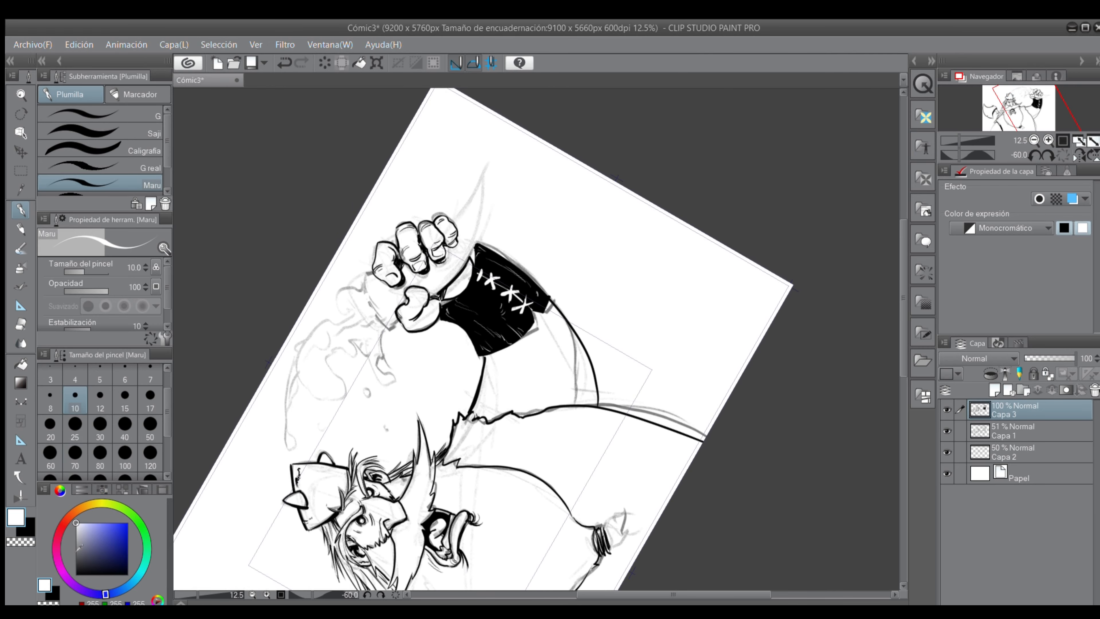
left_click_drag(77, 549, 64, 588)
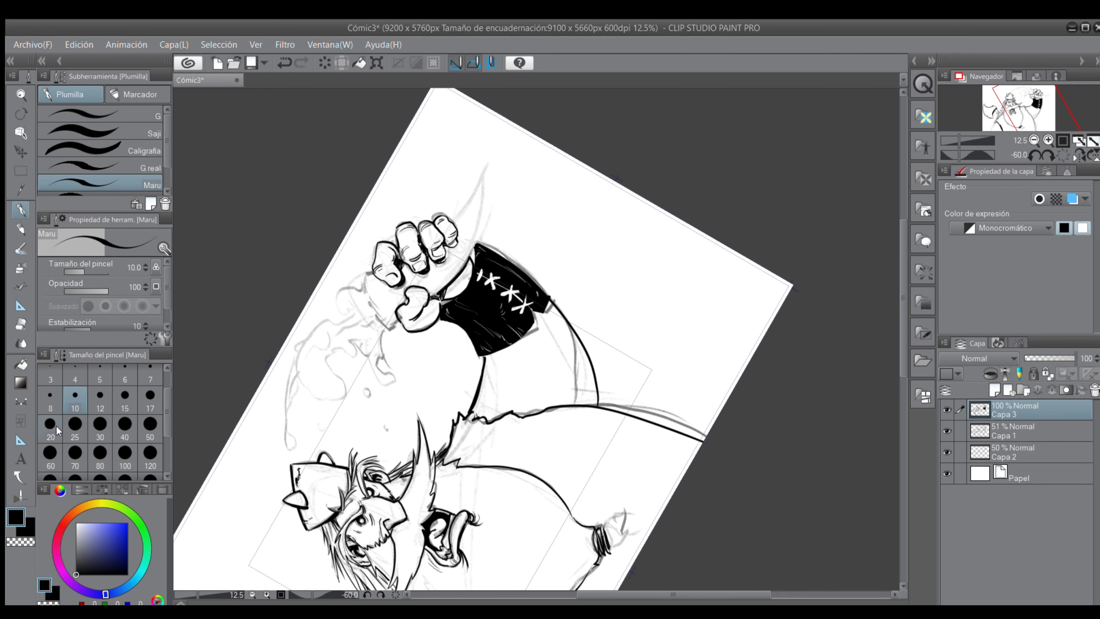
left_click(59, 426)
left_click(100, 397)
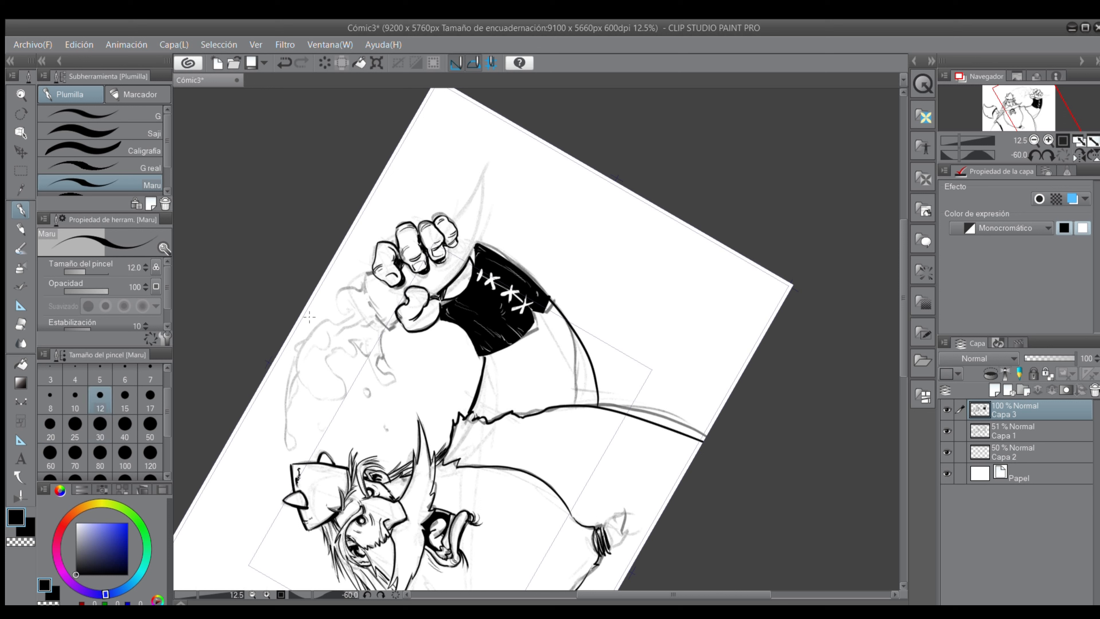
left_click_drag(369, 274, 367, 272)
mouse_move(454, 216)
left_mouse_down()
mouse_move(482, 177)
mouse_move(476, 200)
left_mouse_up()
mouse_move(446, 282)
left_mouse_down()
mouse_move(476, 240)
mouse_move(481, 189)
mouse_move(477, 230)
mouse_move(460, 258)
mouse_move(474, 218)
mouse_move(457, 261)
mouse_move(425, 291)
mouse_move(459, 260)
left_mouse_up()
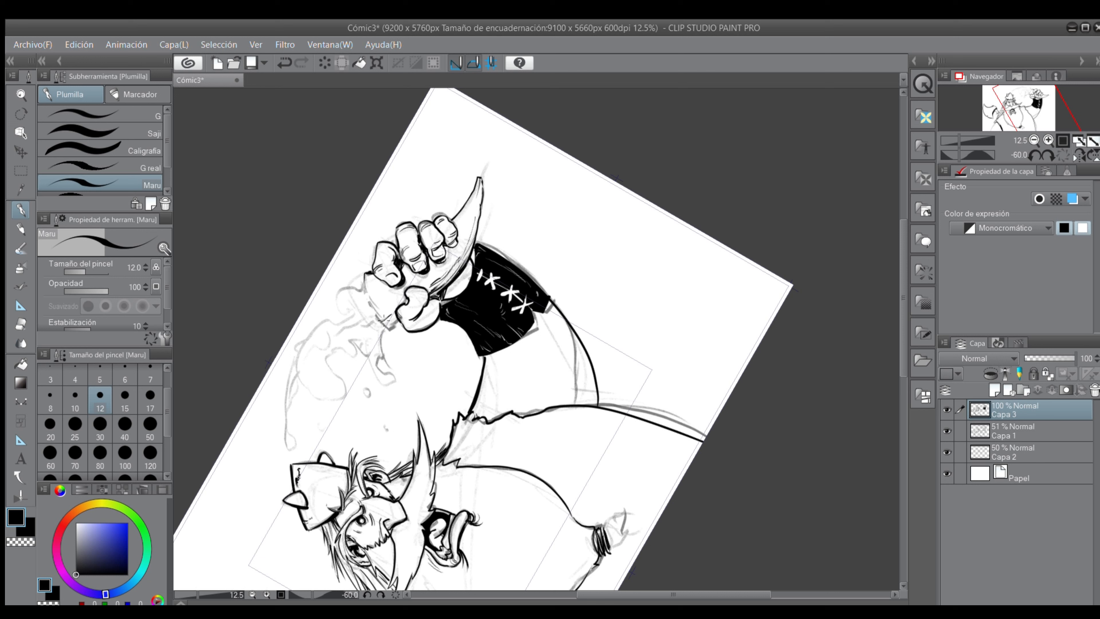
left_click_drag(388, 321, 394, 315)
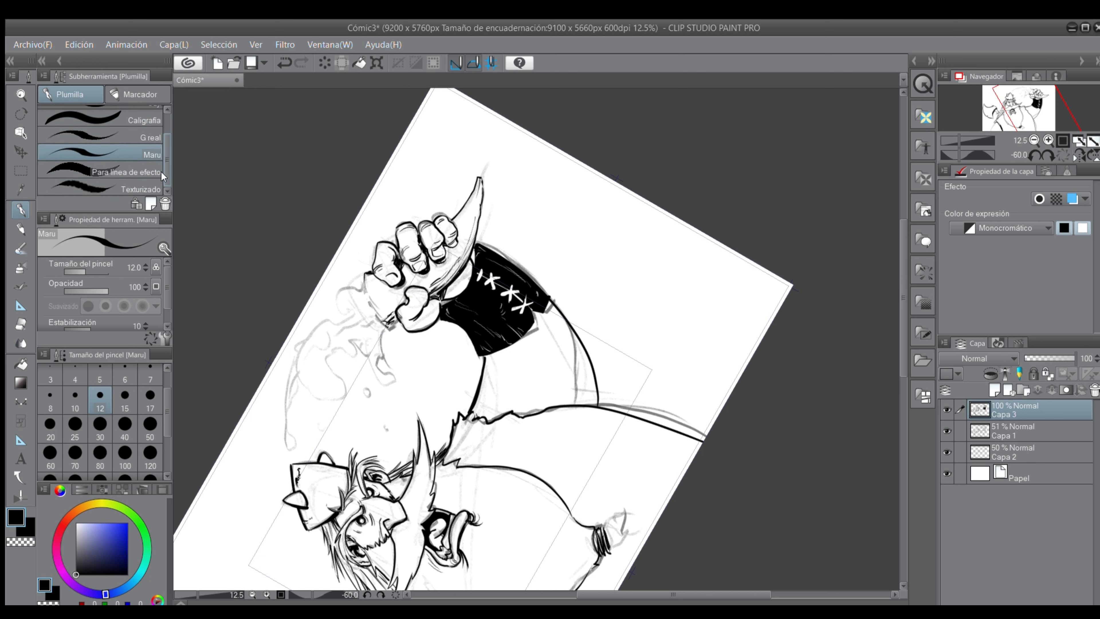
Step: Set the brush size to 20 and ink the wavy outlines of the liquid splashing out of the horn
left_click(51, 440)
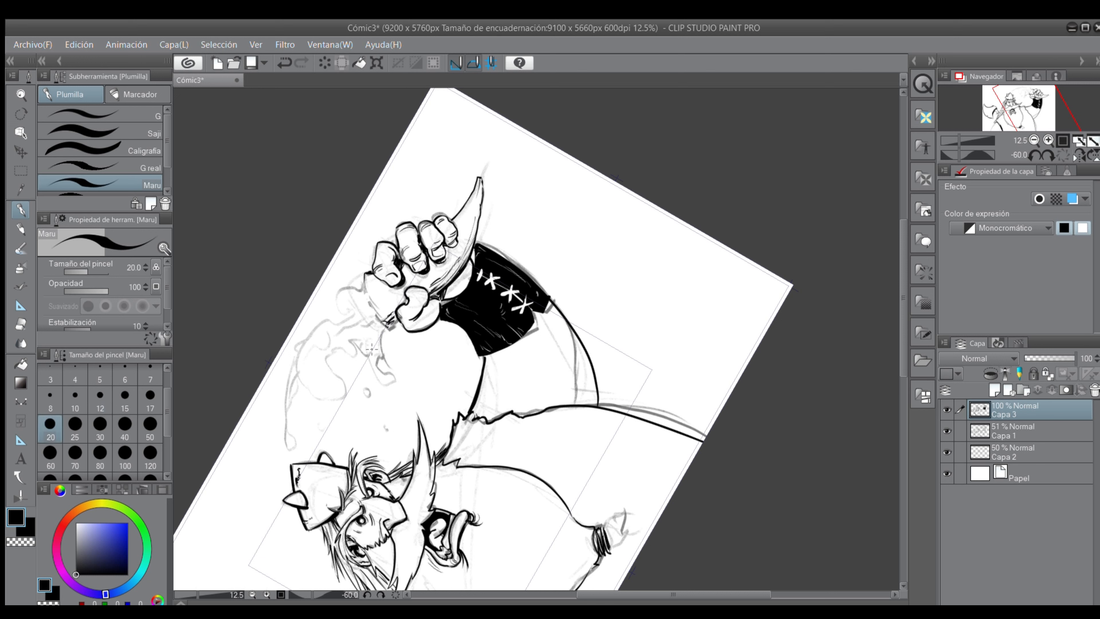
mouse_move(385, 343)
left_mouse_down()
mouse_move(390, 386)
mouse_move(375, 361)
left_mouse_up()
left_click_drag(363, 351, 369, 363)
mouse_move(298, 379)
left_mouse_down()
mouse_move(327, 414)
mouse_move(339, 392)
mouse_move(326, 359)
mouse_move(307, 350)
mouse_move(325, 351)
mouse_move(329, 335)
mouse_move(377, 312)
mouse_move(348, 331)
mouse_move(376, 320)
left_mouse_up()
mouse_move(326, 358)
left_mouse_down()
mouse_move(364, 345)
mouse_move(295, 348)
mouse_move(280, 408)
mouse_move(284, 448)
mouse_move(294, 389)
left_mouse_up()
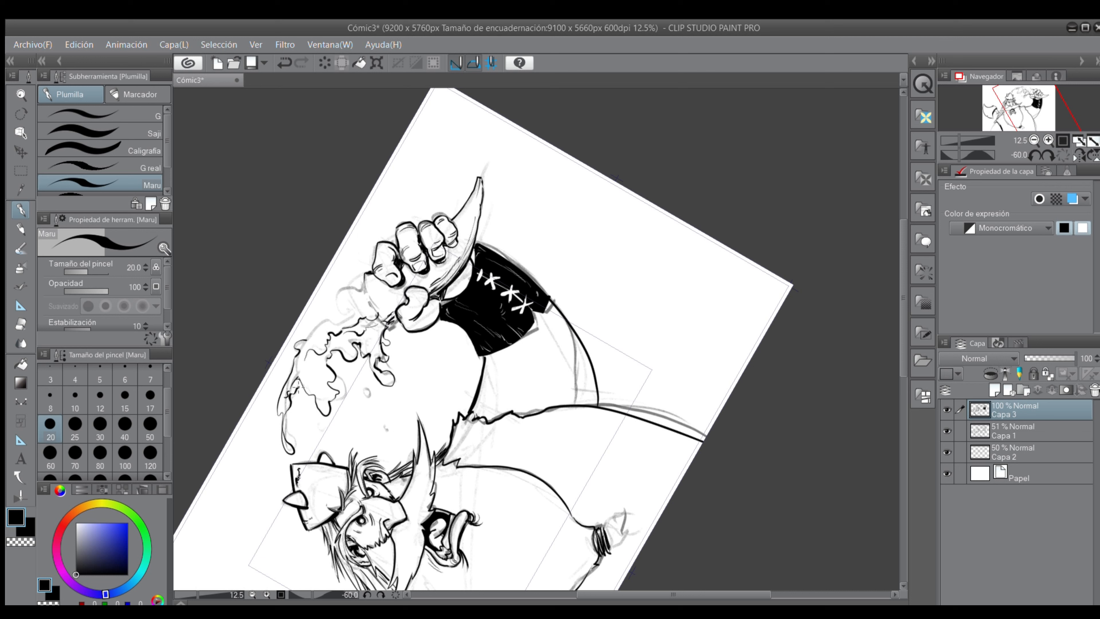
mouse_move(306, 333)
left_mouse_down()
mouse_move(366, 306)
mouse_move(325, 304)
mouse_move(354, 280)
mouse_move(348, 269)
mouse_move(364, 274)
mouse_move(375, 298)
mouse_move(381, 321)
mouse_move(363, 325)
mouse_move(369, 346)
left_mouse_up()
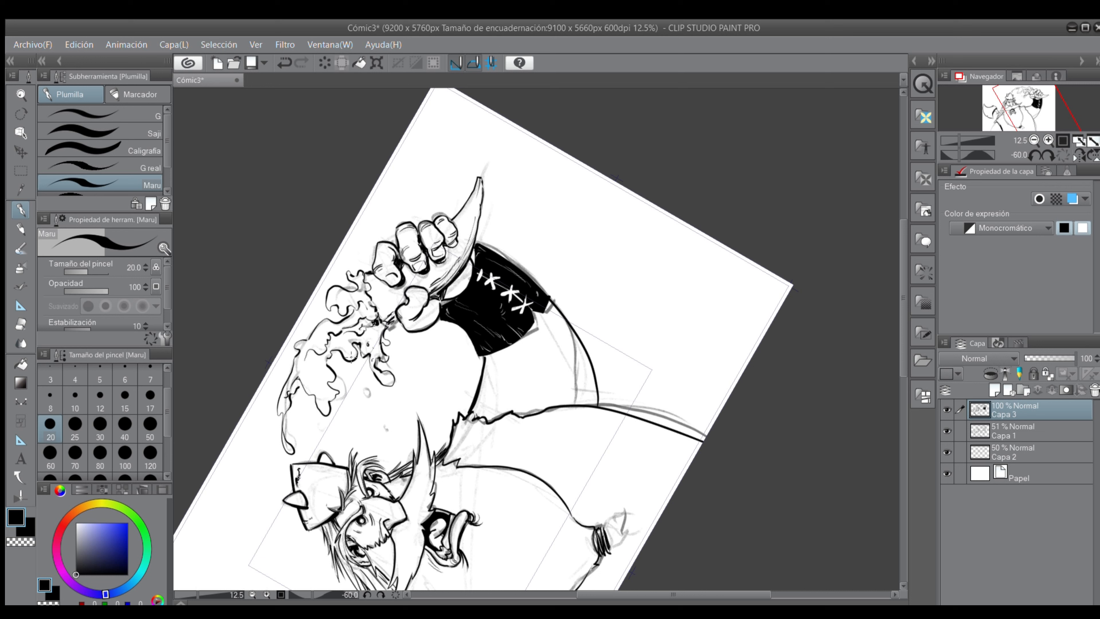
Step: Ink small details inside the splash and the loose droplets flying toward the helmet
mouse_move(313, 359)
left_mouse_down()
mouse_move(310, 368)
mouse_move(318, 363)
left_mouse_up()
left_click_drag(344, 411, 399, 402)
left_click(355, 392)
left_click_drag(302, 451, 303, 457)
Step: Ink shading strokes along the horn between the fingers and thumb and near its rim
left_click_drag(381, 316, 457, 256)
mouse_move(438, 286)
left_mouse_down()
mouse_move(474, 236)
mouse_move(446, 248)
left_mouse_up()
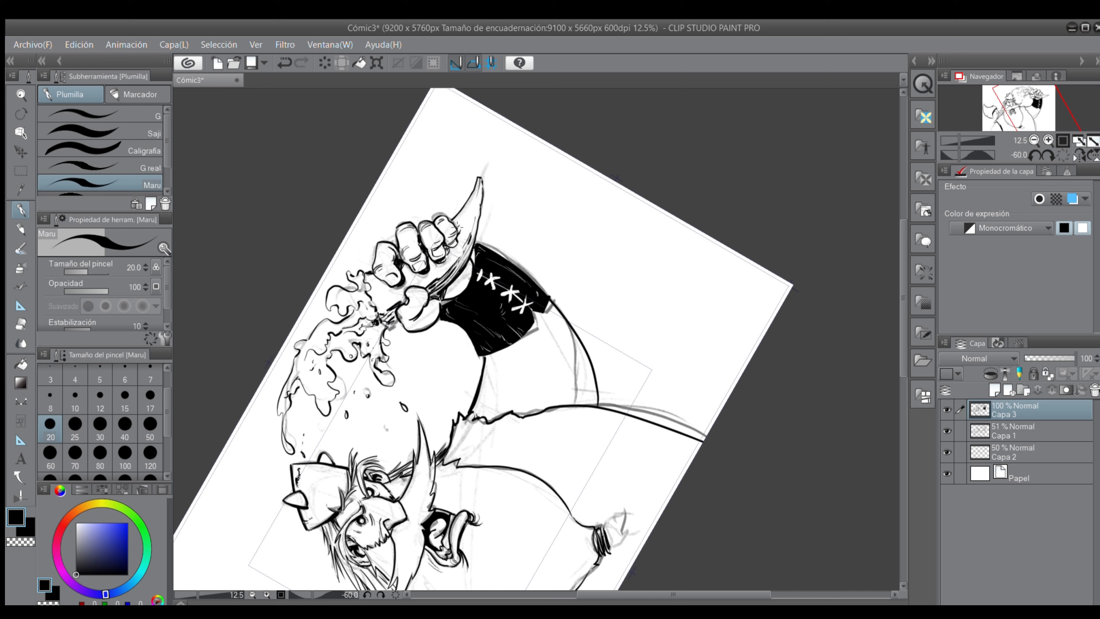
left_click_drag(453, 248, 447, 255)
left_click_drag(431, 273, 448, 261)
mouse_move(379, 280)
left_mouse_down()
mouse_move(368, 274)
mouse_move(377, 300)
left_mouse_up()
Step: Rotate the canvas to 15° and ink the pointed tuft of hair below the beard tie
left_click(1047, 153)
left_click(1047, 154)
left_click(1046, 154)
left_click(1046, 154)
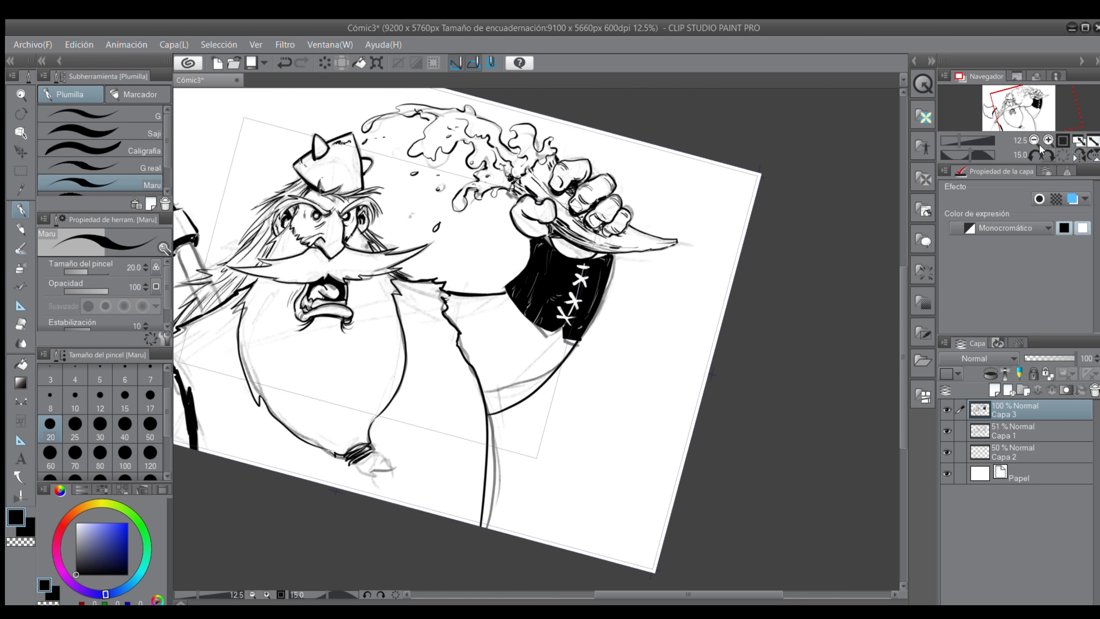
mouse_move(353, 468)
left_mouse_down()
mouse_move(382, 492)
mouse_move(407, 478)
mouse_move(391, 454)
mouse_move(400, 474)
mouse_move(378, 483)
mouse_move(407, 475)
left_mouse_up()
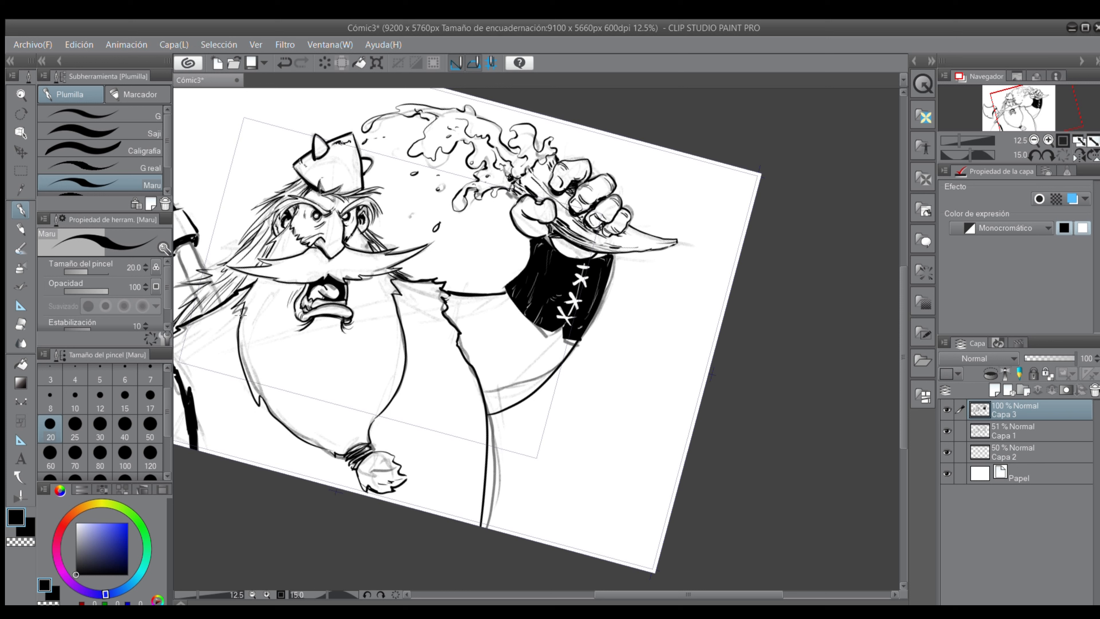
Step: Thicken the beard's near edge, and with brush size 12 add fine lines on the near cheek and upper beard
mouse_move(240, 366)
left_mouse_down()
mouse_move(237, 344)
mouse_move(258, 410)
mouse_move(264, 379)
left_mouse_up()
left_click(99, 395)
left_click_drag(291, 232, 278, 254)
left_click_drag(291, 232, 281, 255)
left_click_drag(260, 296, 257, 331)
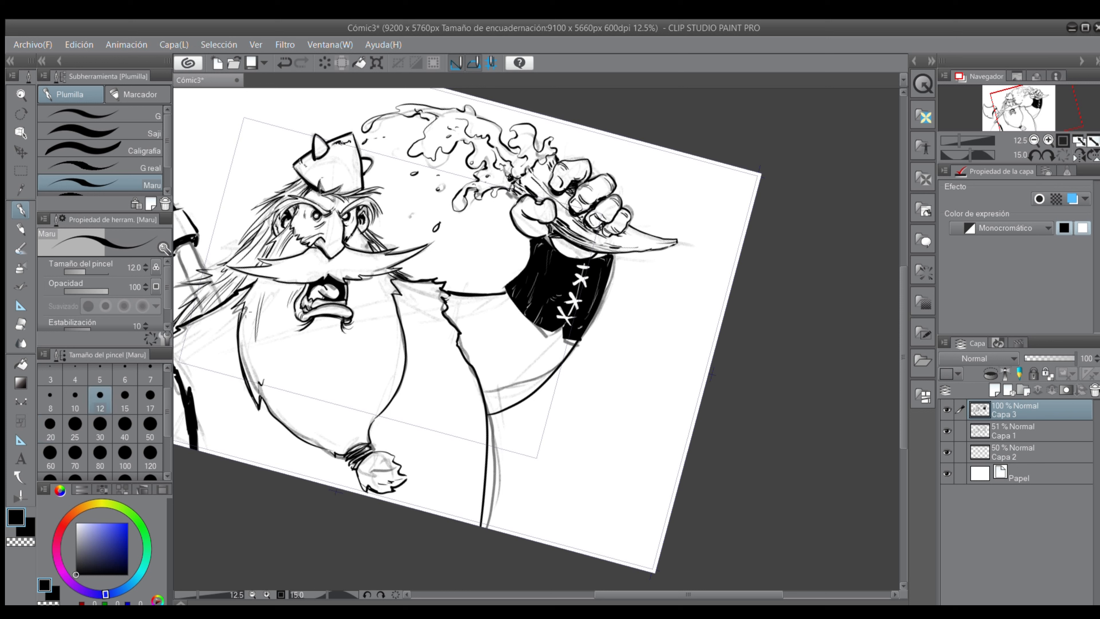
Step: Hide the sketch layers Capa 1 and Capa 2 and add short shading lines on both cheeks
left_click(946, 430)
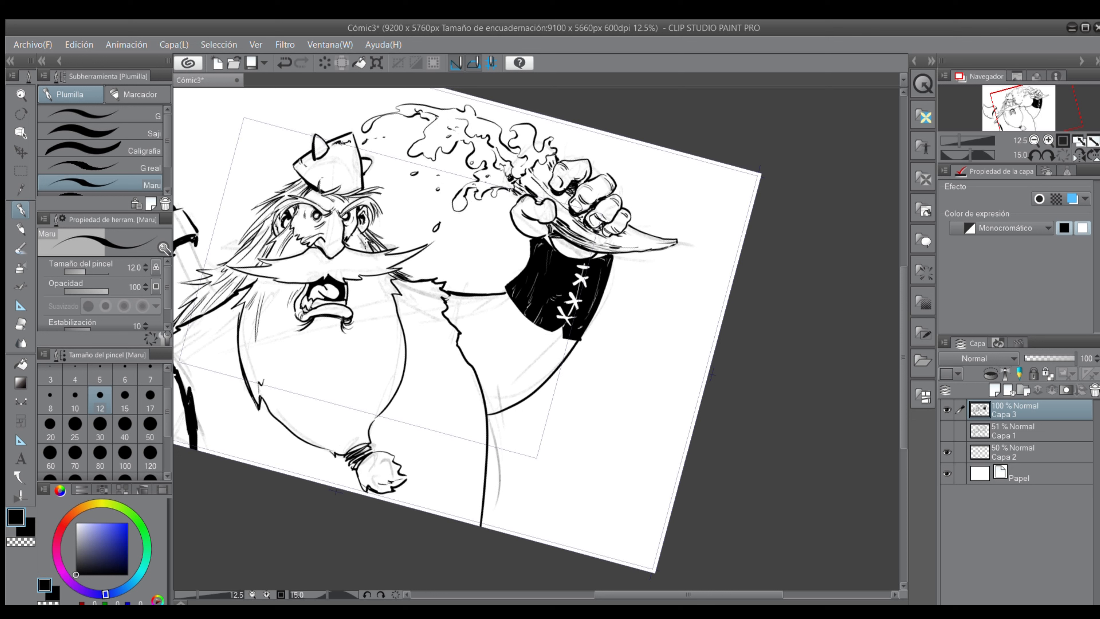
left_click(947, 452)
left_click_drag(354, 237, 354, 247)
left_click_drag(358, 238, 358, 247)
left_click_drag(362, 239, 362, 248)
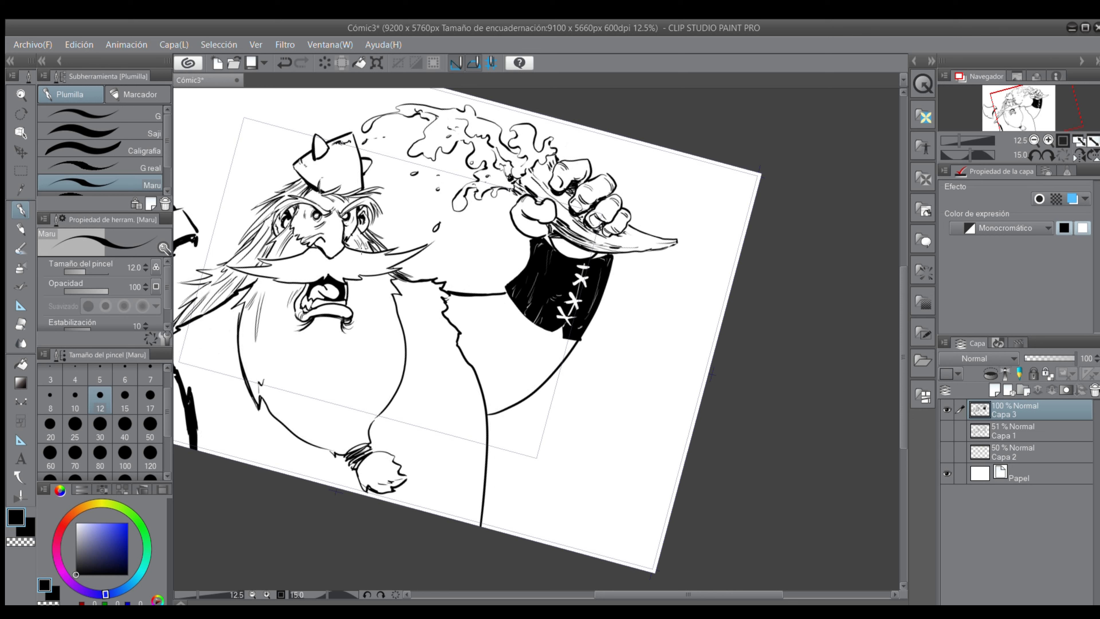
left_click_drag(296, 240, 287, 256)
Step: Ink fine hair strands above the beard tie, beside the mouth and along both sides of the beard
left_click_drag(366, 430, 366, 443)
mouse_move(368, 433)
left_mouse_down()
mouse_move(368, 444)
mouse_move(368, 419)
mouse_move(395, 376)
left_mouse_up()
left_click_drag(373, 413, 397, 377)
left_click_drag(381, 409, 402, 370)
left_click_drag(375, 280, 382, 299)
mouse_move(380, 282)
left_mouse_down()
mouse_move(385, 301)
mouse_move(364, 320)
mouse_move(365, 346)
left_mouse_up()
left_click_drag(269, 345, 263, 367)
mouse_move(268, 320)
left_mouse_down()
mouse_move(250, 337)
mouse_move(244, 380)
left_mouse_up()
left_click_drag(256, 323, 255, 382)
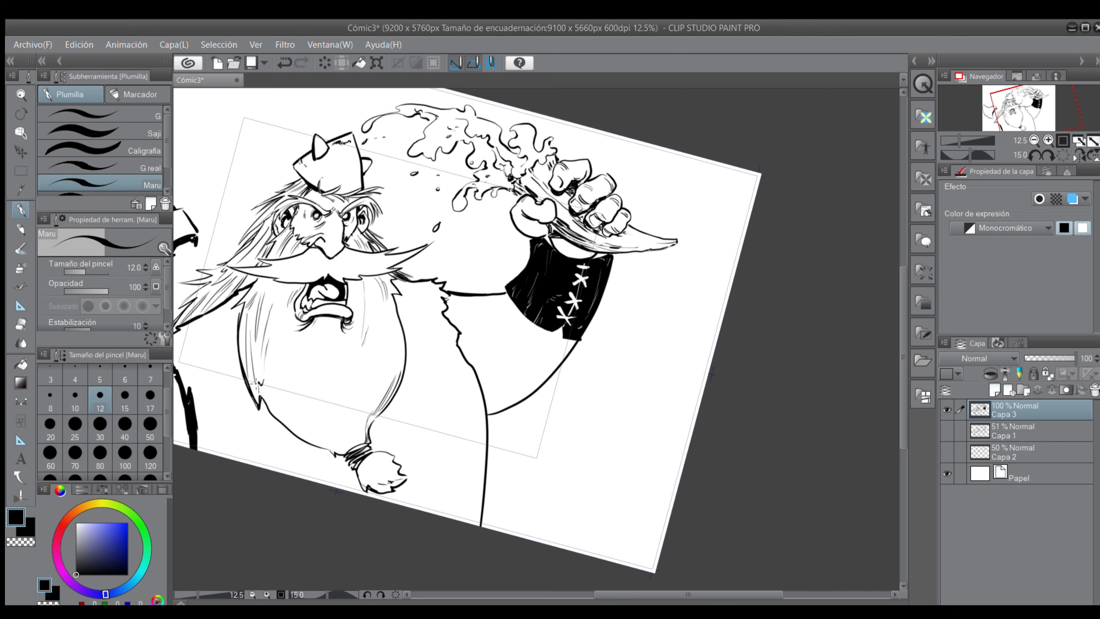
Step: Add fine lines along the beard's lower edge and tied tuft, and hatch the upper part of the raised arm
left_click(1035, 151)
left_click(1035, 151)
left_click(1046, 152)
left_click(1046, 152)
left_click(1046, 152)
left_click(1046, 152)
left_click(1031, 151)
left_click(1031, 151)
left_click(1032, 151)
left_click(1032, 151)
left_click(1032, 151)
left_click(1032, 151)
left_click(1032, 151)
left_click(1032, 151)
left_click_drag(1051, 125, 1029, 129)
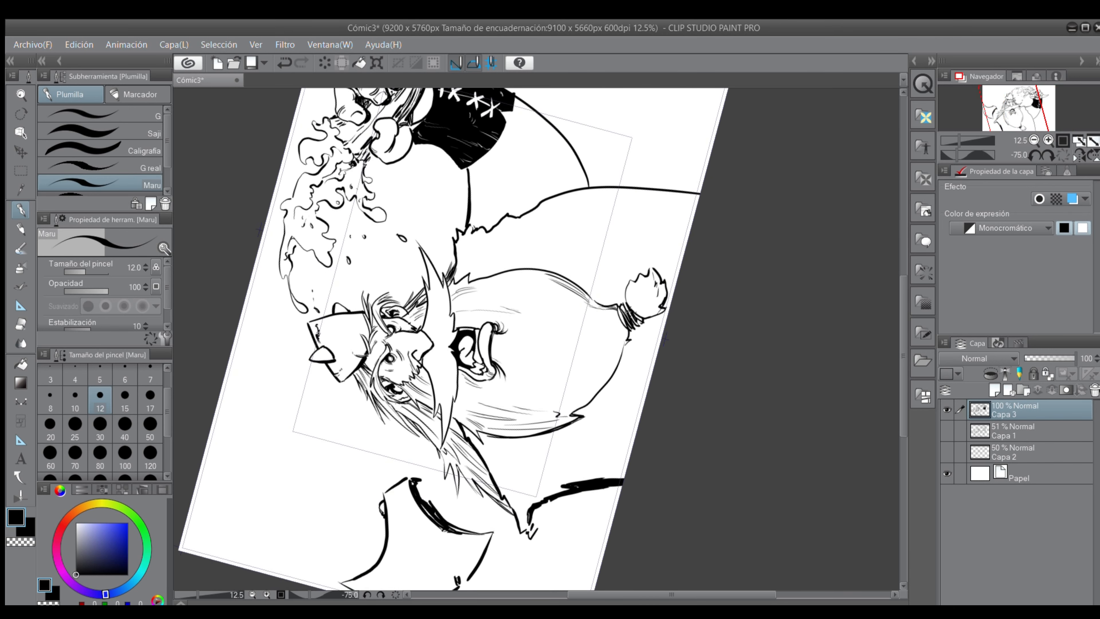
left_click_drag(612, 354, 582, 402)
mouse_move(620, 349)
left_mouse_down()
mouse_move(599, 378)
mouse_move(618, 341)
left_mouse_up()
left_click_drag(646, 306, 655, 307)
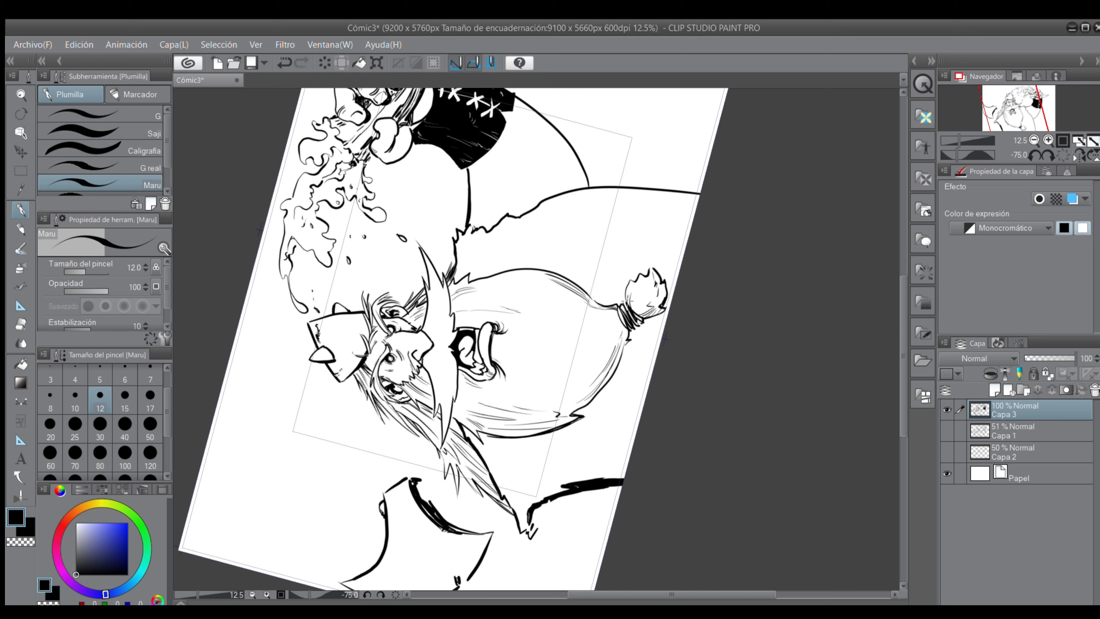
left_click_drag(664, 284, 655, 312)
mouse_move(486, 192)
left_mouse_down()
mouse_move(475, 201)
mouse_move(479, 190)
mouse_move(508, 196)
left_mouse_up()
mouse_move(573, 160)
left_mouse_down()
mouse_move(564, 179)
mouse_move(581, 183)
left_mouse_up()
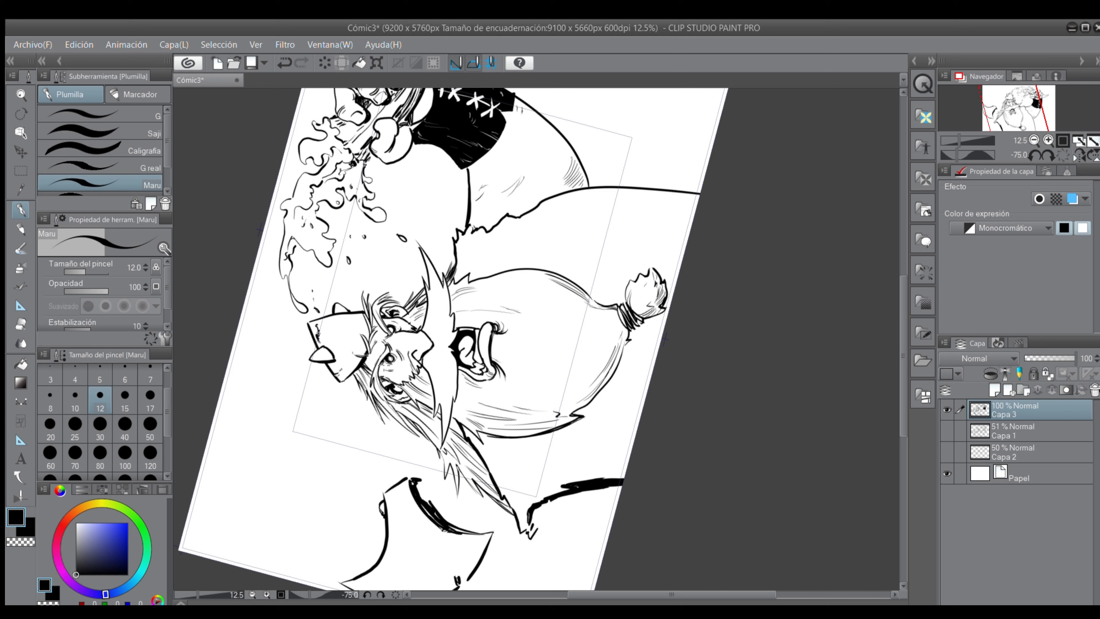
Step: Add short shading lines around the eyes, brows and nose on the warrior's face
left_click_drag(387, 367, 393, 370)
left_click_drag(383, 320, 395, 322)
left_click_drag(365, 367, 374, 353)
mouse_move(369, 362)
left_mouse_down()
mouse_move(378, 322)
mouse_move(400, 310)
left_mouse_up()
left_click_drag(393, 321, 400, 310)
left_click_drag(387, 398, 442, 345)
left_click(1047, 155)
left_click(1047, 155)
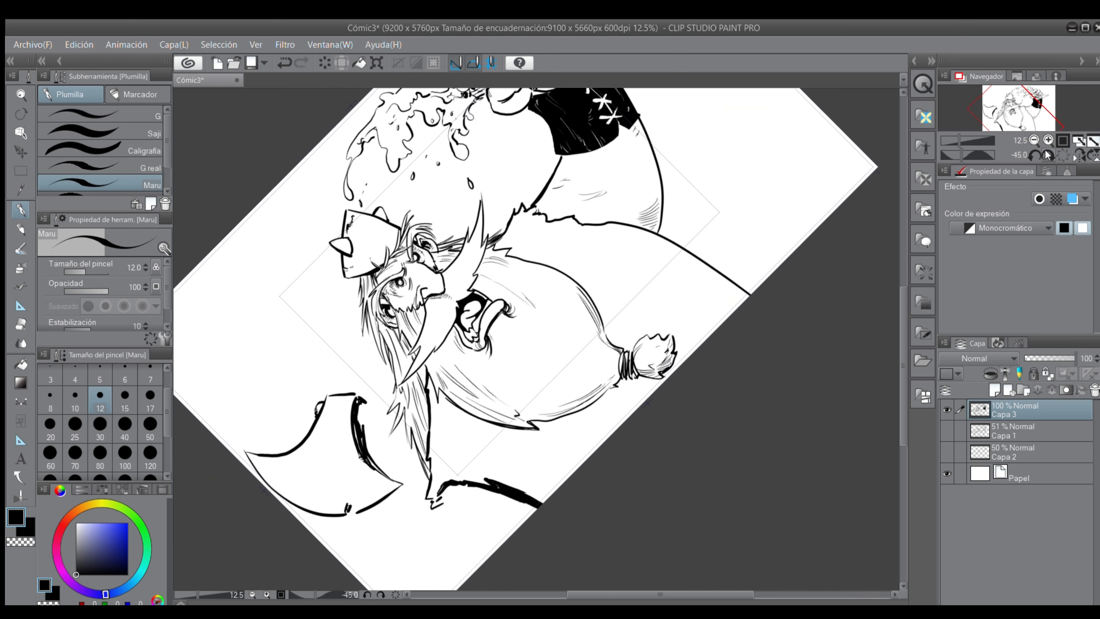
left_click(1047, 155)
mouse_move(433, 308)
left_mouse_down()
mouse_move(442, 286)
mouse_move(482, 278)
mouse_move(511, 231)
left_mouse_up()
left_click_drag(493, 258, 510, 238)
key("ctrl+z")
key("ctrl+z")
key("ctrl+z")
key("ctrl+z")
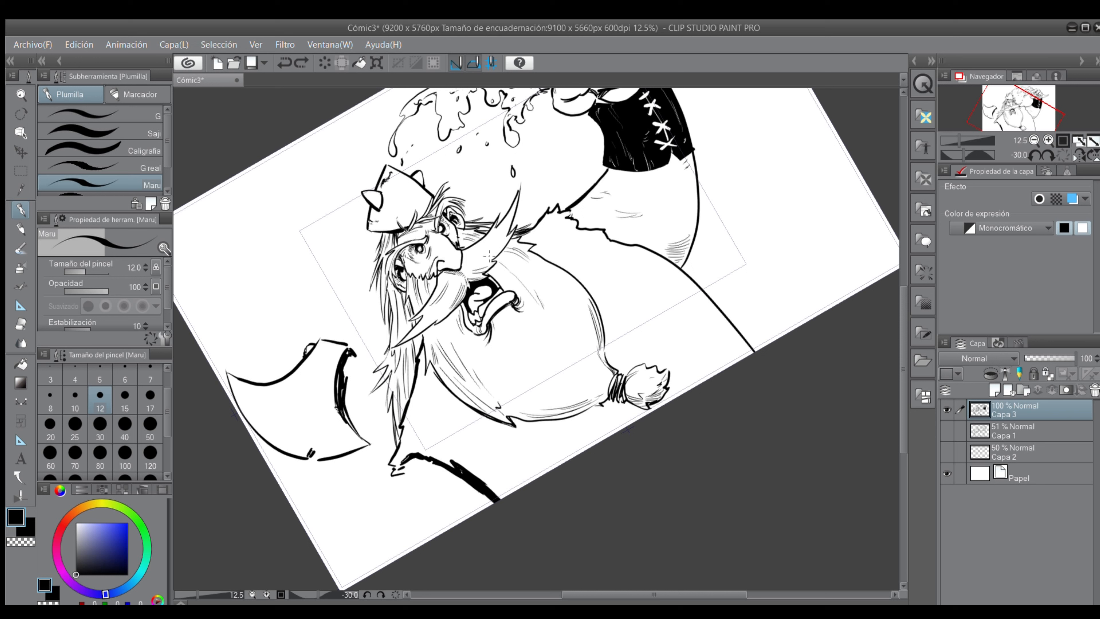
Step: Ink fine hair strands along both sides of the moustache
mouse_move(475, 273)
left_mouse_down()
mouse_move(481, 241)
mouse_move(493, 245)
mouse_move(485, 258)
mouse_move(506, 240)
mouse_move(491, 248)
mouse_move(518, 200)
left_mouse_up()
left_click_drag(413, 336, 448, 305)
left_click_drag(440, 321, 448, 306)
left_click_drag(461, 266, 476, 247)
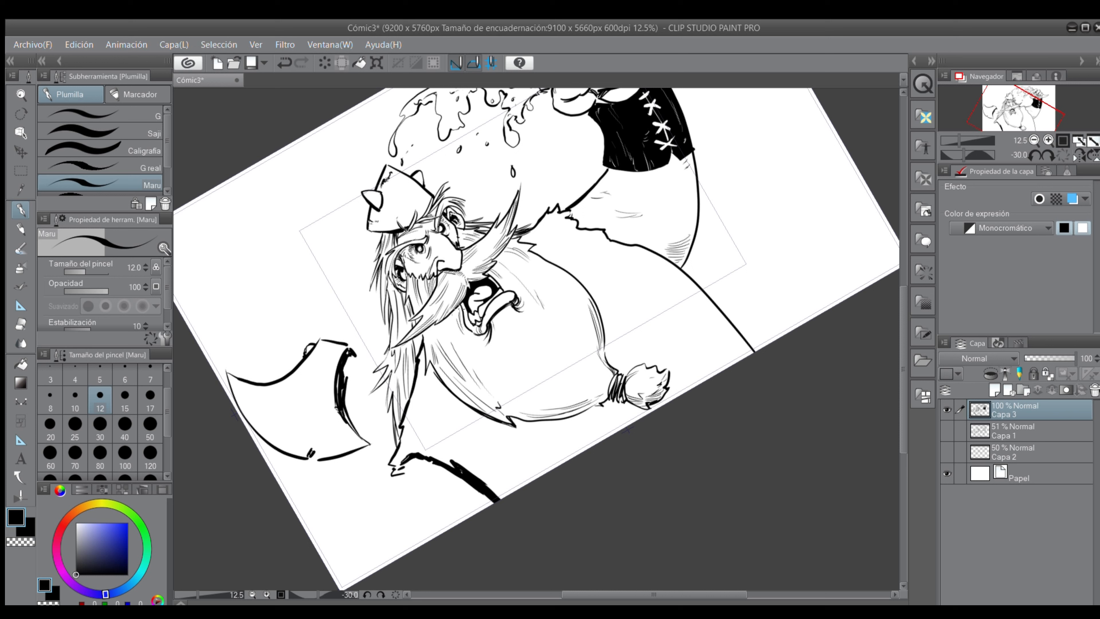
Step: With brush size 25, add black shadows under the moustache beside the mouth and thicken the beard's lower edge
left_click(74, 425)
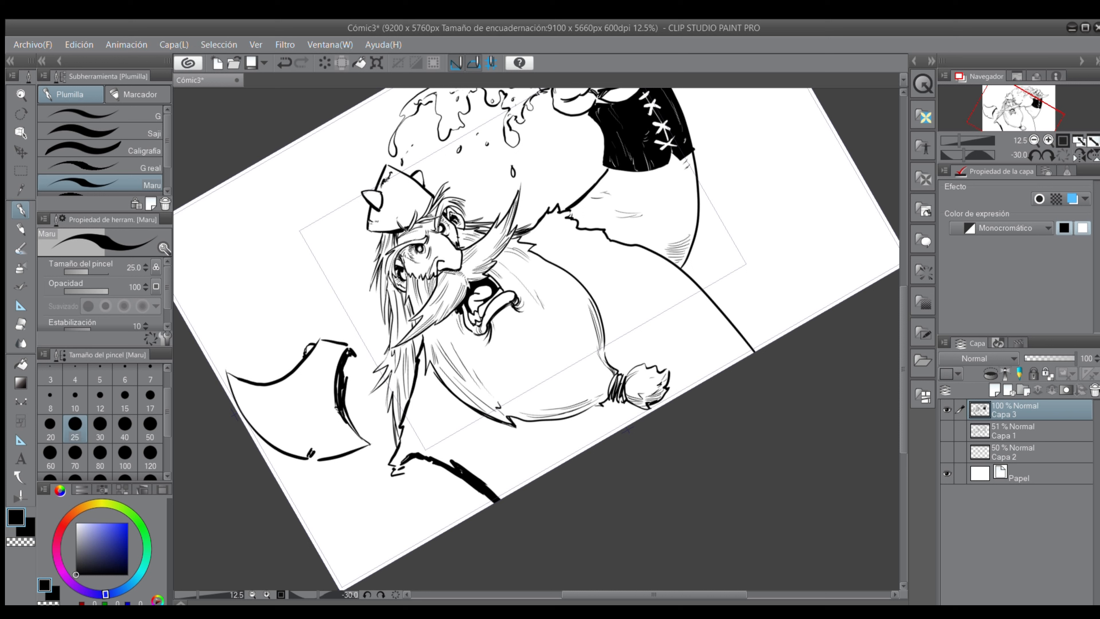
left_click_drag(453, 315, 452, 313)
left_click_drag(495, 267, 494, 271)
left_click_drag(514, 422, 554, 417)
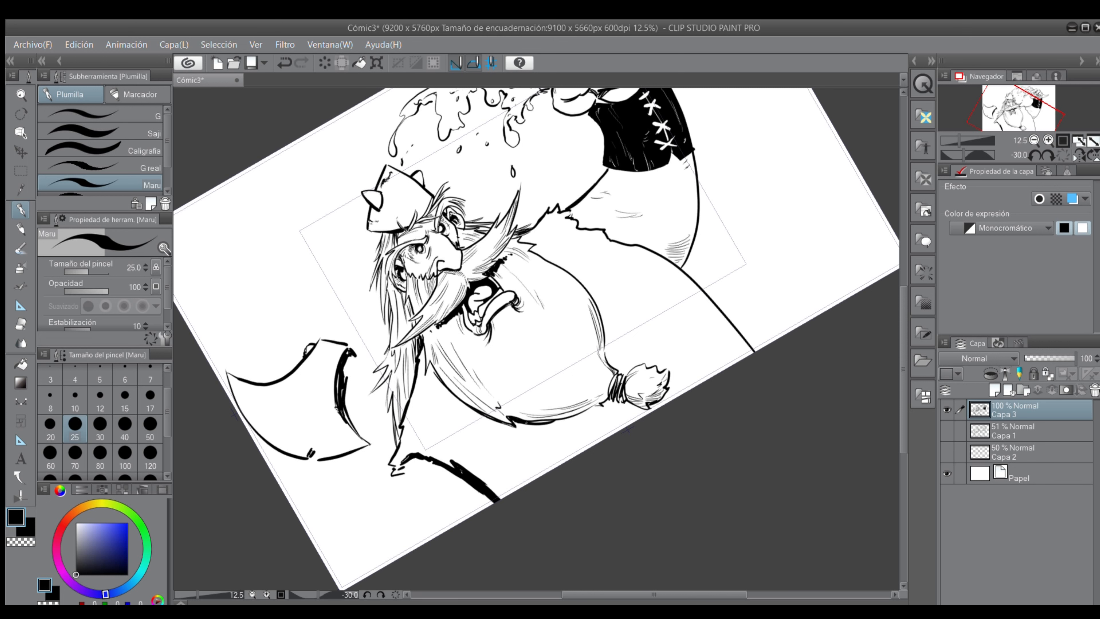
Step: Fill solid black shadow beneath the beard tie and tuft, and strengthen the lines along the beard's outer edges
left_click(1034, 155)
left_click(1034, 155)
left_click(1034, 155)
mouse_move(604, 390)
left_mouse_down()
mouse_move(631, 338)
mouse_move(649, 322)
mouse_move(633, 346)
mouse_move(660, 315)
mouse_move(663, 327)
mouse_move(671, 287)
mouse_move(623, 365)
left_mouse_up()
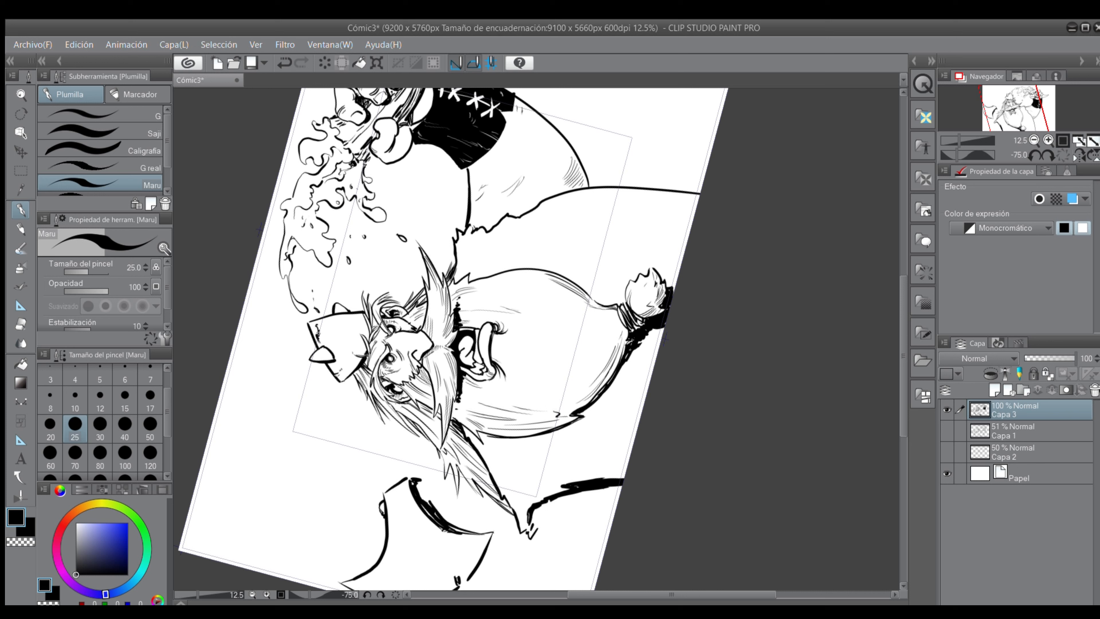
left_click_drag(631, 348, 624, 359)
mouse_move(489, 440)
left_mouse_down()
mouse_move(481, 434)
mouse_move(502, 441)
mouse_move(490, 437)
left_mouse_up()
left_click_drag(465, 274, 528, 223)
Step: Add shading lines to the chest on both sides of the beard and hatch the lower flank and shoulder
left_click(1045, 149)
left_click(1044, 150)
left_click(1045, 150)
mouse_move(411, 395)
left_mouse_down()
mouse_move(402, 427)
mouse_move(437, 339)
mouse_move(425, 293)
mouse_move(423, 331)
left_mouse_up()
mouse_move(432, 277)
left_mouse_down()
mouse_move(392, 309)
mouse_move(410, 343)
left_mouse_up()
left_click_drag(429, 410, 417, 431)
left_click_drag(680, 443, 668, 474)
mouse_move(682, 454)
left_mouse_down()
mouse_move(654, 496)
mouse_move(671, 501)
left_mouse_up()
left_click_drag(607, 374, 600, 383)
left_click_drag(620, 350, 629, 407)
left_click_drag(644, 394, 630, 414)
left_click_drag(604, 262, 642, 297)
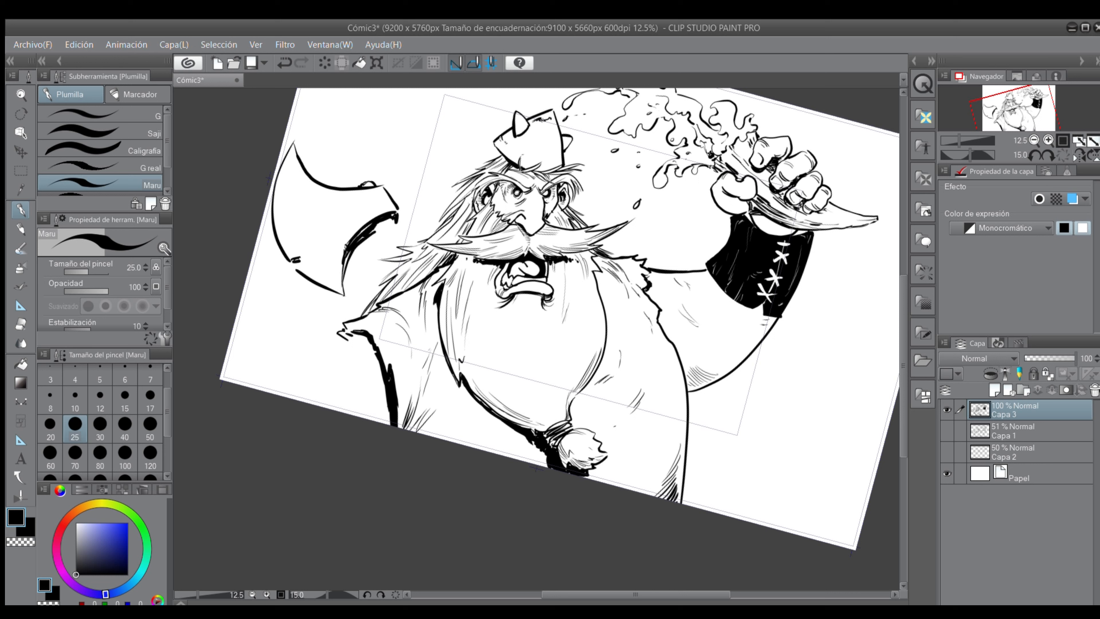
Step: Ink the outer line of the lowered arm and the grained axe handle between the axe head and the hair
left_click_drag(358, 333, 294, 393)
left_click_drag(364, 340, 358, 336)
left_click(1048, 155)
left_click(1048, 154)
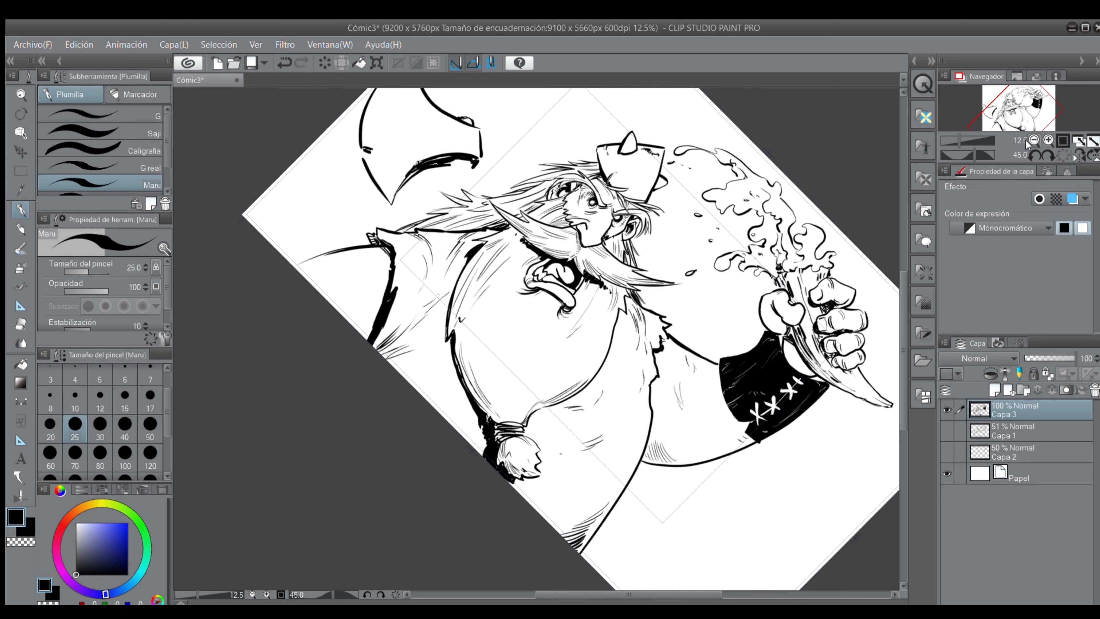
left_click(1047, 153)
left_click(1047, 154)
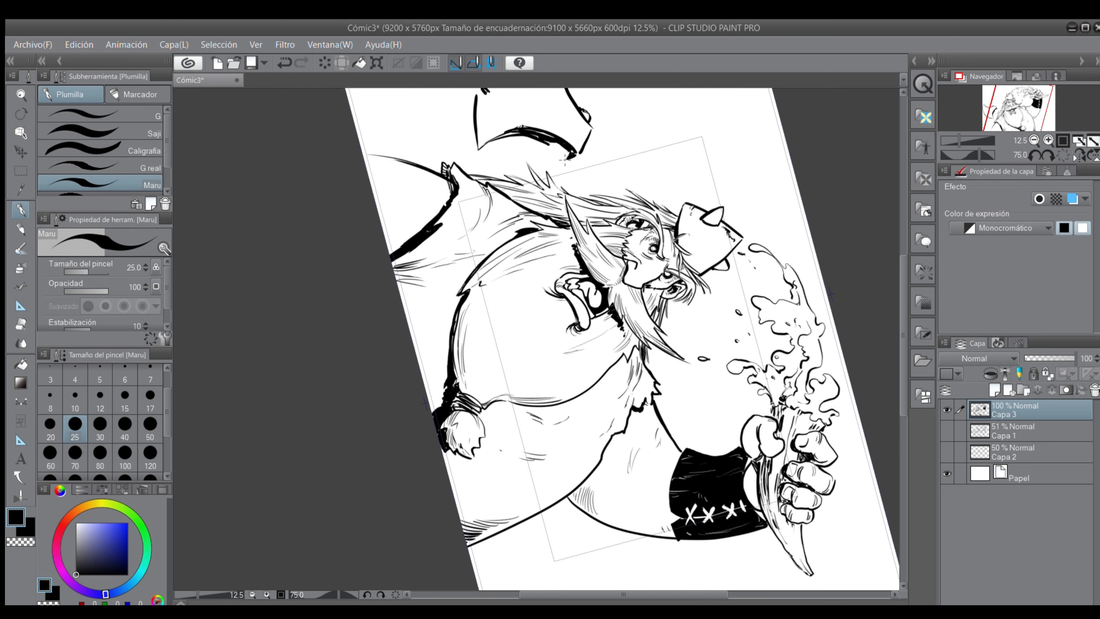
mouse_move(570, 154)
left_mouse_down()
mouse_move(554, 181)
mouse_move(549, 149)
mouse_move(539, 173)
left_mouse_up()
mouse_move(562, 150)
left_mouse_down()
mouse_move(550, 174)
mouse_move(558, 162)
left_mouse_up()
left_click_drag(557, 146, 545, 165)
left_click_drag(556, 147, 539, 172)
left_click_drag(546, 159, 534, 175)
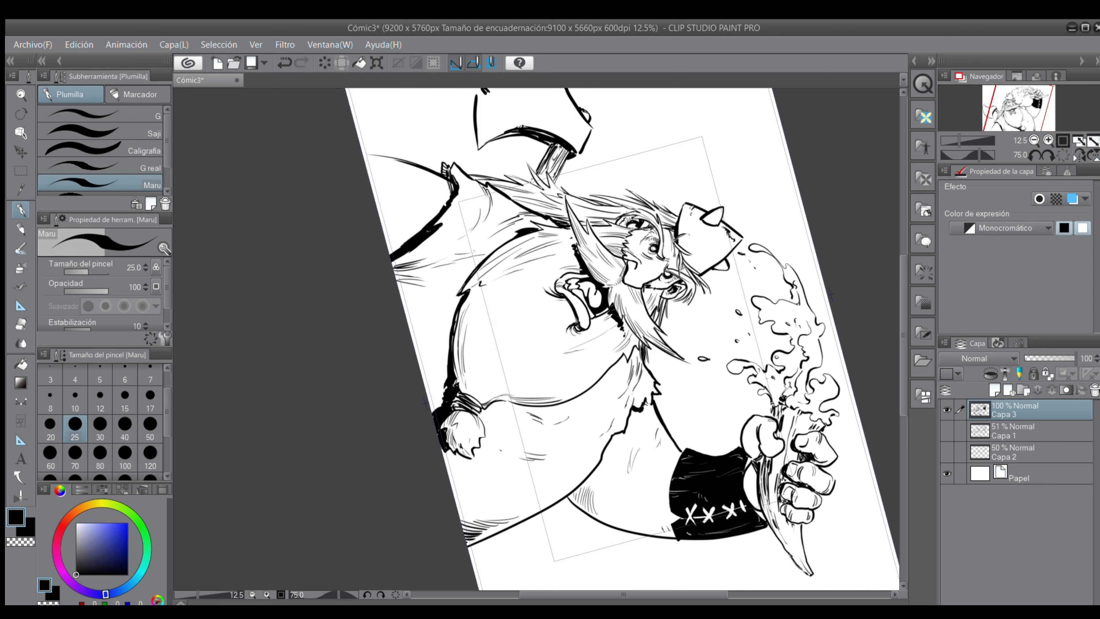
Step: With brush size 12, add fine scratch and shading marks across the axe blade
left_click(1035, 155)
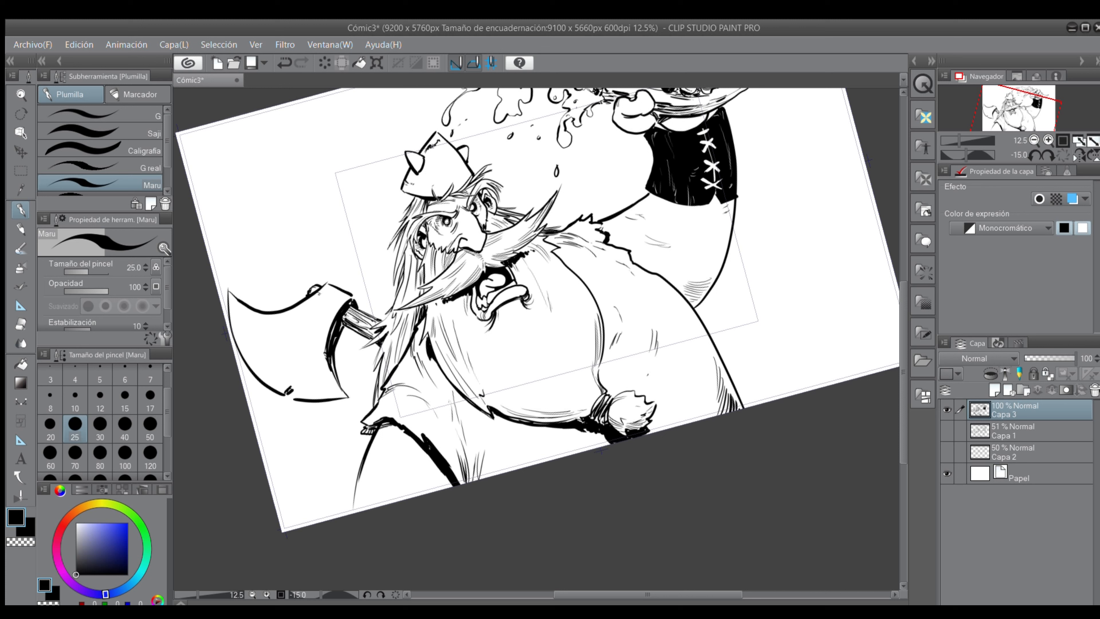
left_click(99, 399)
left_click_drag(332, 305, 339, 303)
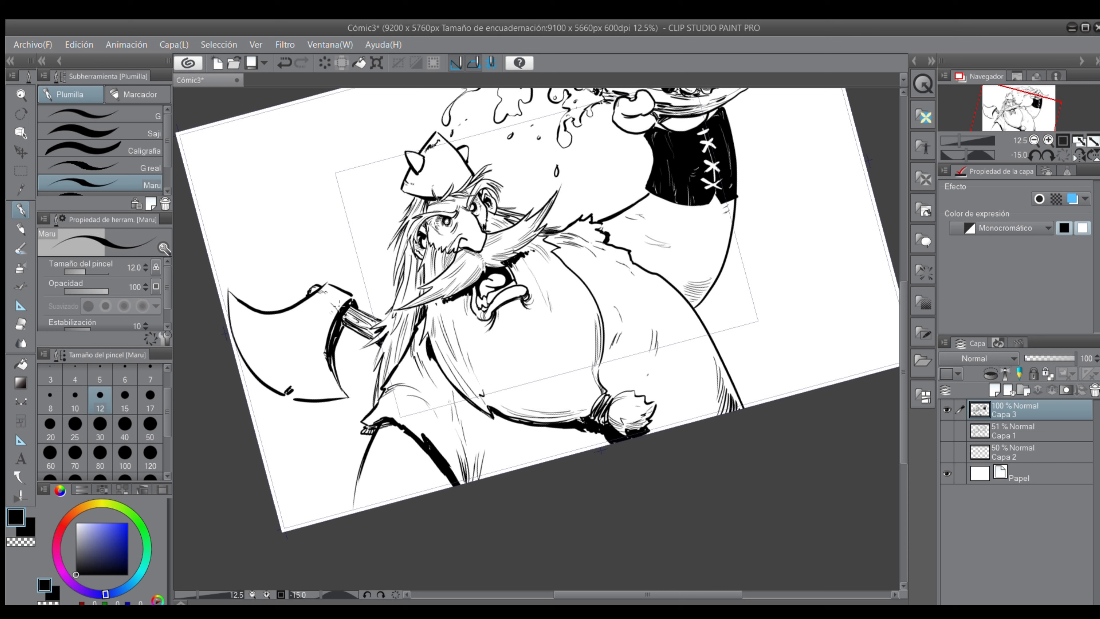
mouse_move(292, 386)
left_mouse_down()
mouse_move(290, 361)
mouse_move(318, 360)
mouse_move(292, 320)
left_mouse_up()
left_click_drag(238, 343, 248, 334)
left_click_drag(319, 394, 338, 387)
mouse_move(260, 380)
left_mouse_down()
mouse_move(265, 358)
mouse_move(283, 364)
left_mouse_up()
left_click_drag(244, 321, 248, 313)
Step: Ink the bevel line along the axe blade and shade its socket and the top of the handle
left_click(1047, 156)
left_click(1047, 155)
left_click(1047, 155)
left_click(1047, 155)
left_click(1047, 155)
left_click_drag(1033, 126, 1019, 126)
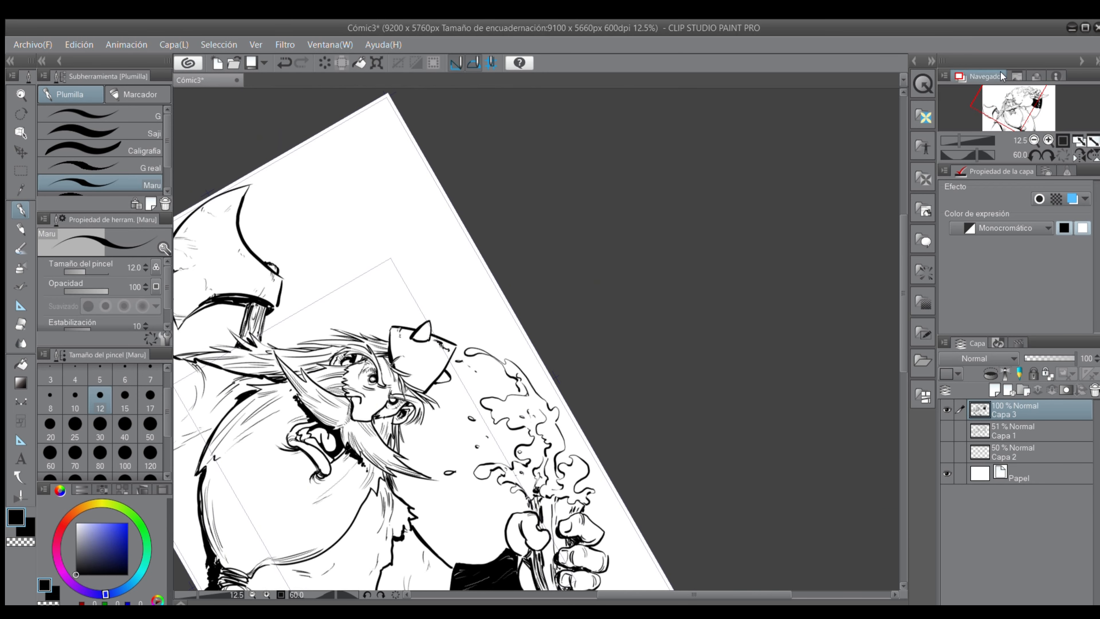
left_click_drag(193, 284, 233, 218)
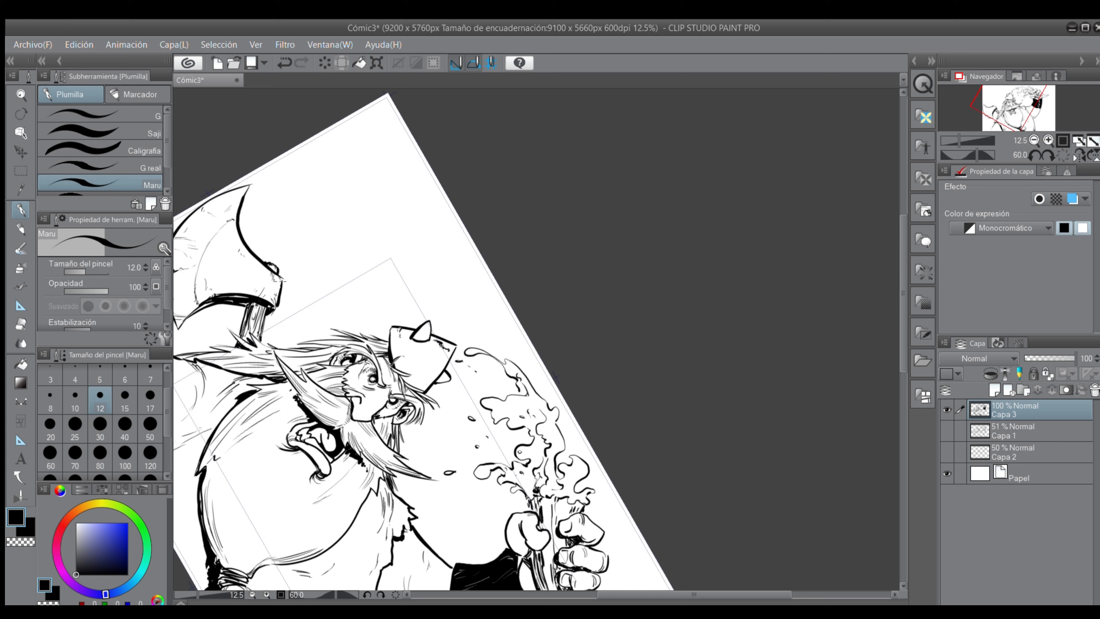
left_click_drag(279, 279, 276, 300)
left_click_drag(245, 308, 233, 336)
Step: Shade the helmet and its horns with fine lines, including a short stroke at the helmet's lower rim
mouse_move(401, 336)
left_mouse_down()
mouse_move(435, 370)
mouse_move(409, 386)
mouse_move(426, 378)
left_mouse_up()
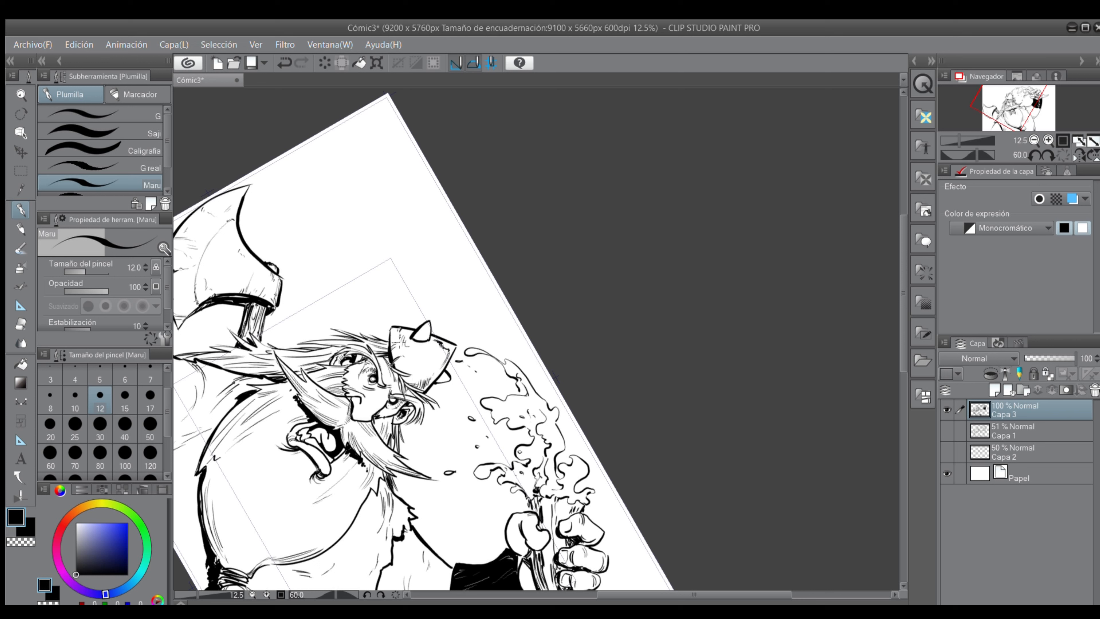
mouse_move(402, 369)
left_mouse_down()
mouse_move(414, 372)
mouse_move(445, 349)
mouse_move(434, 371)
left_mouse_up()
mouse_move(424, 330)
left_mouse_down()
mouse_move(412, 339)
mouse_move(424, 327)
left_mouse_up()
left_click_drag(446, 372, 441, 384)
left_click_drag(426, 330, 414, 341)
left_click(1034, 155)
left_click(1034, 154)
left_click(1035, 154)
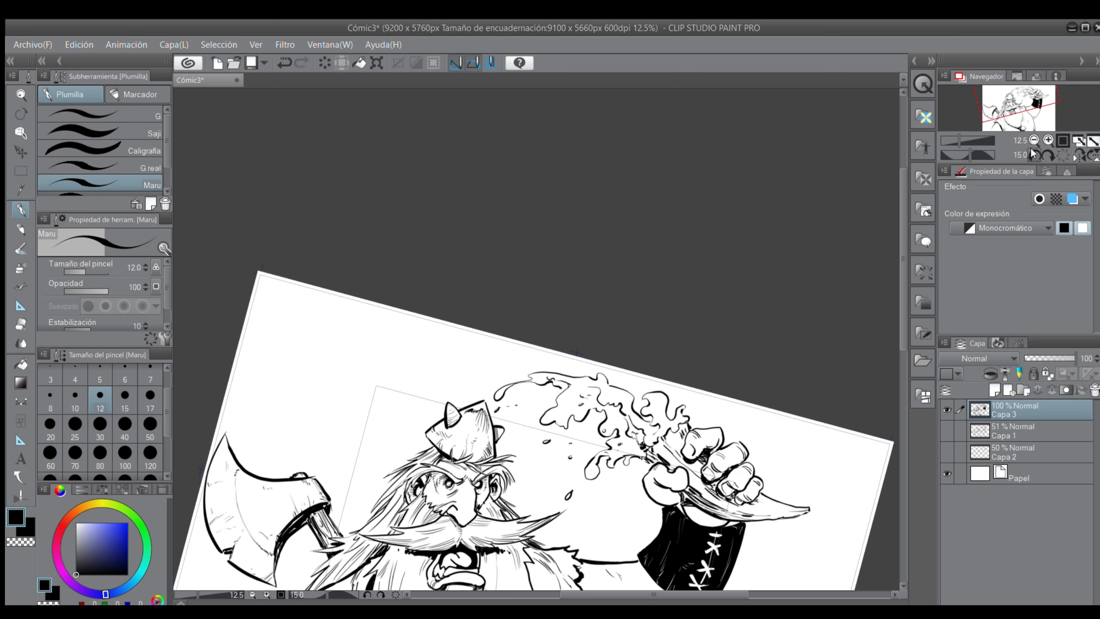
left_click(1035, 155)
left_click_drag(462, 468, 453, 472)
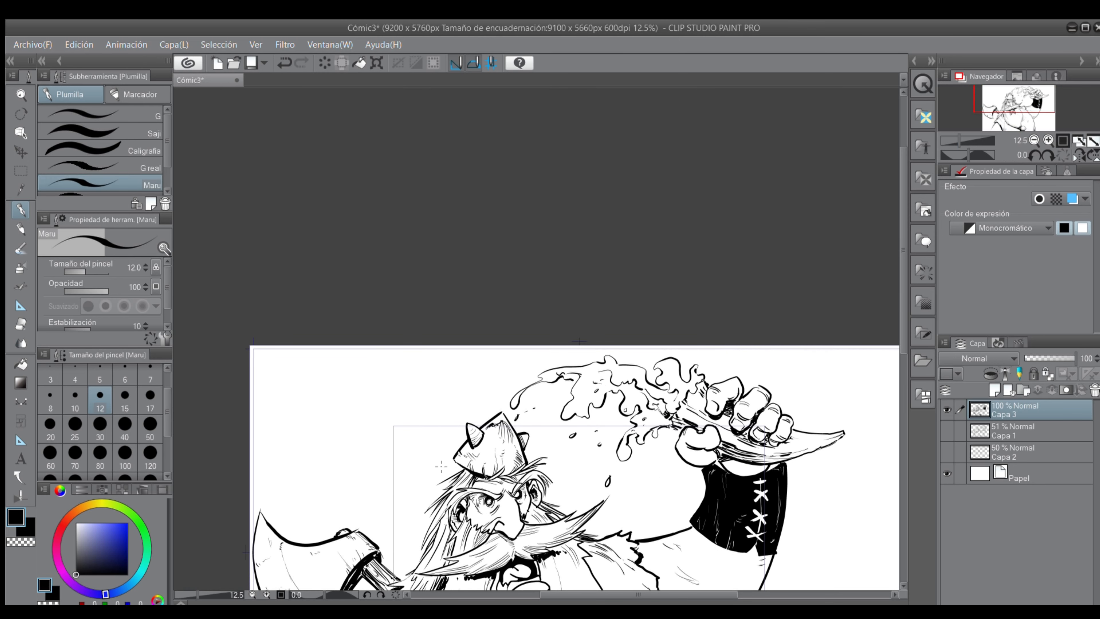
key("ctrl+z")
left_click_drag(468, 462, 454, 474)
Step: Add fine shading lines to the drinking horn and the fingers gripping it
mouse_move(713, 449)
left_mouse_down()
mouse_move(703, 460)
mouse_move(712, 472)
mouse_move(766, 471)
left_mouse_up()
mouse_move(700, 430)
left_mouse_down()
mouse_move(704, 448)
mouse_move(763, 425)
mouse_move(755, 432)
mouse_move(769, 440)
mouse_move(738, 427)
mouse_move(748, 430)
left_mouse_up()
mouse_move(706, 398)
left_mouse_down()
mouse_move(724, 414)
mouse_move(734, 395)
mouse_move(728, 404)
left_mouse_up()
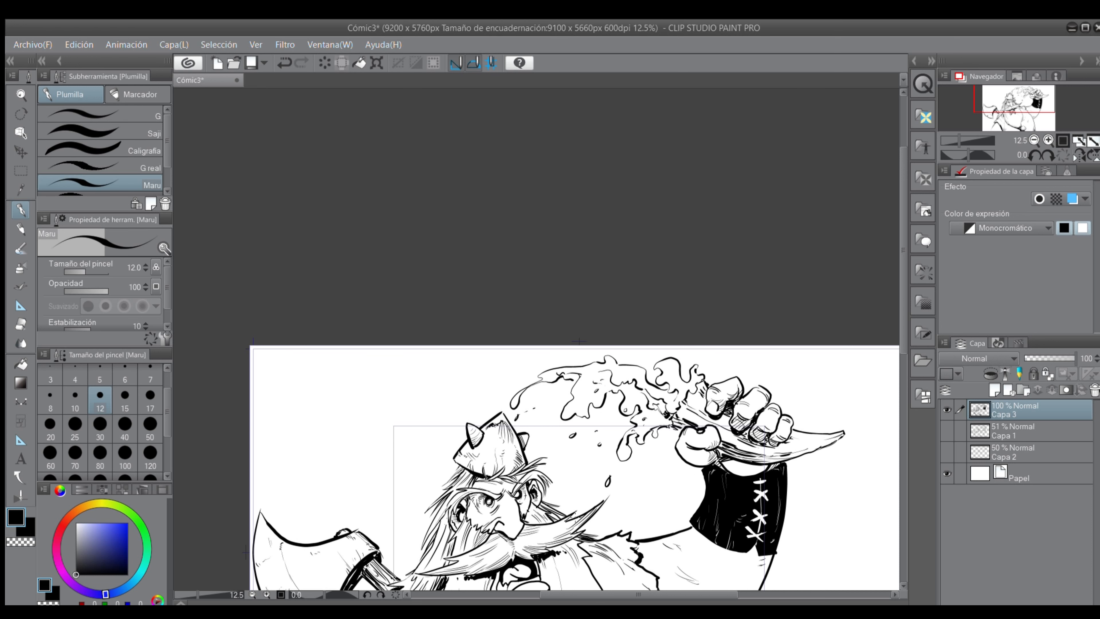
Step: Sign the drawing with brush size 20 in the empty area beside the belly, below the raised arm
left_click(1033, 139)
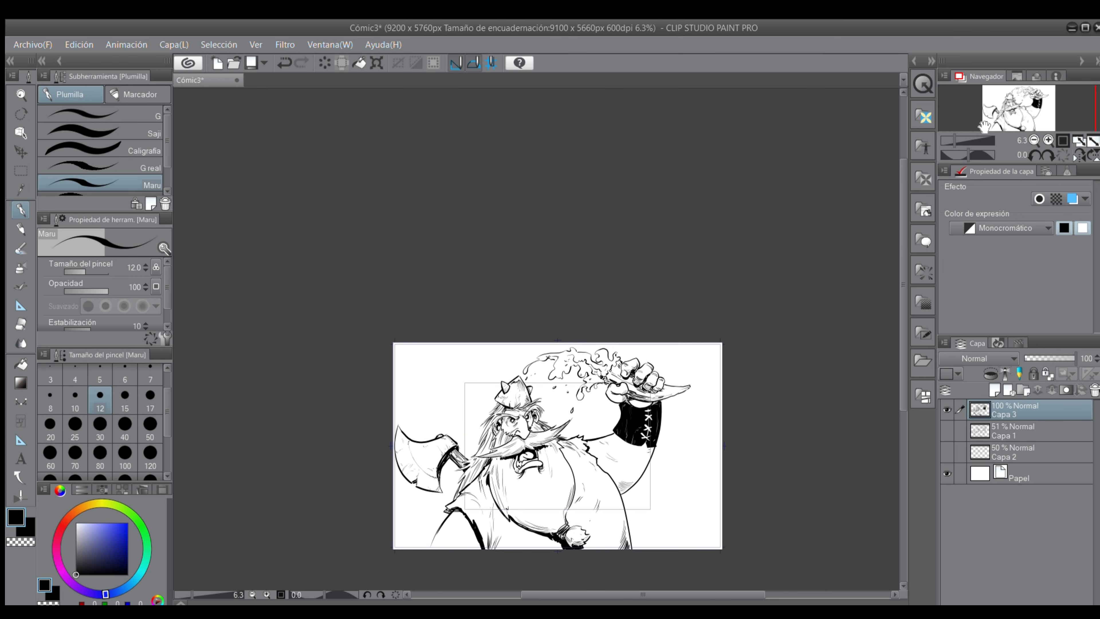
left_click(47, 428)
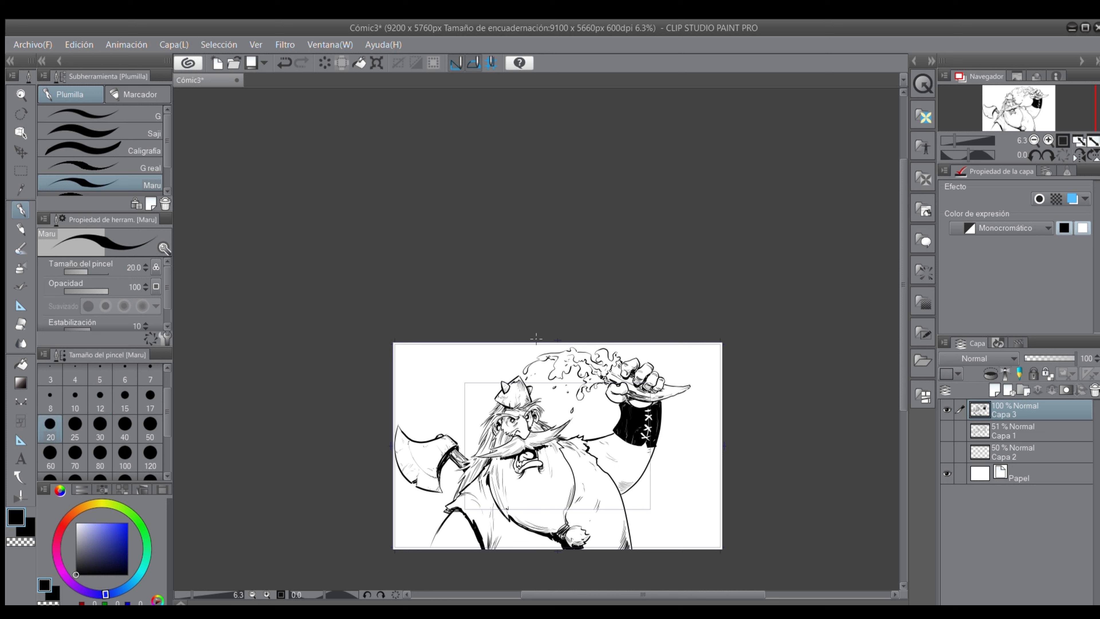
mouse_move(656, 493)
left_mouse_down()
mouse_move(647, 517)
mouse_move(660, 498)
mouse_move(698, 493)
mouse_move(642, 522)
left_mouse_up()
left_click(640, 521)
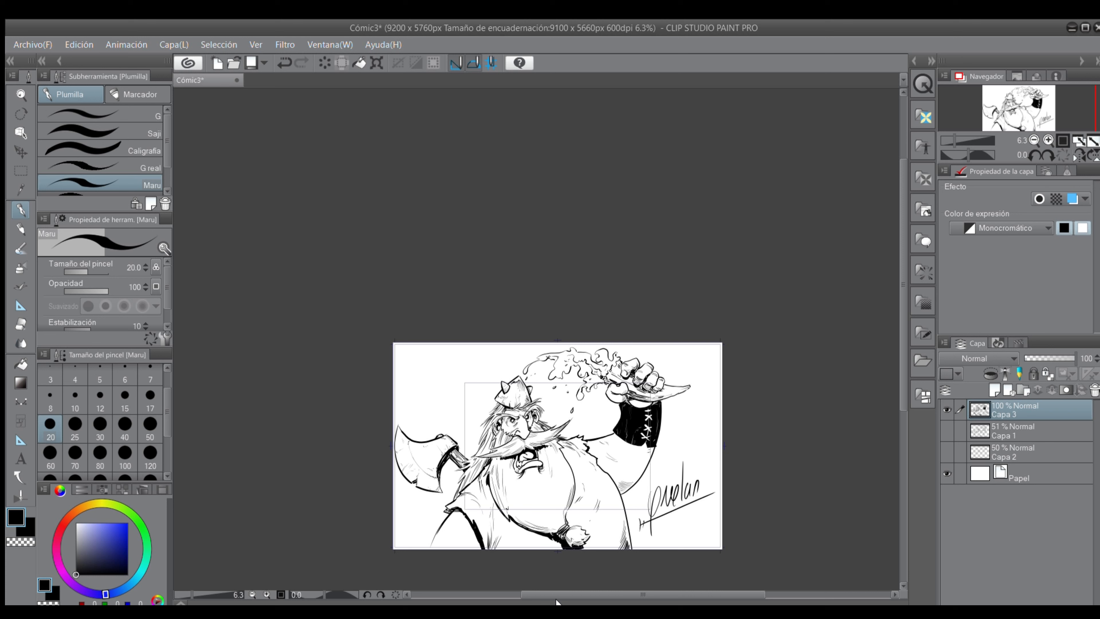